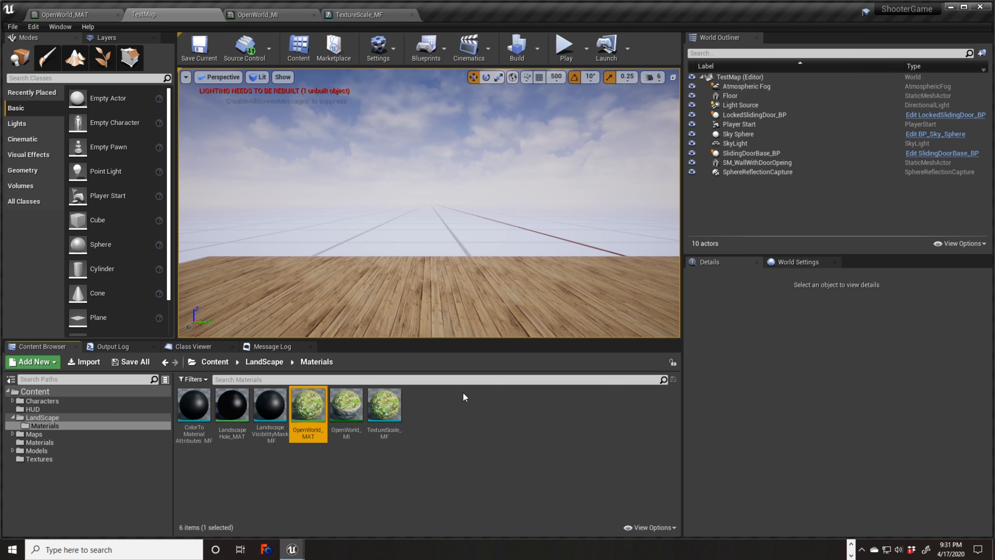
Open the OpenWorld_MAT material and arrange the open assets in the order TestMap, OpenWorld_MAT, TextureScale_MF, OpenWorld_MI
double_click(308, 410)
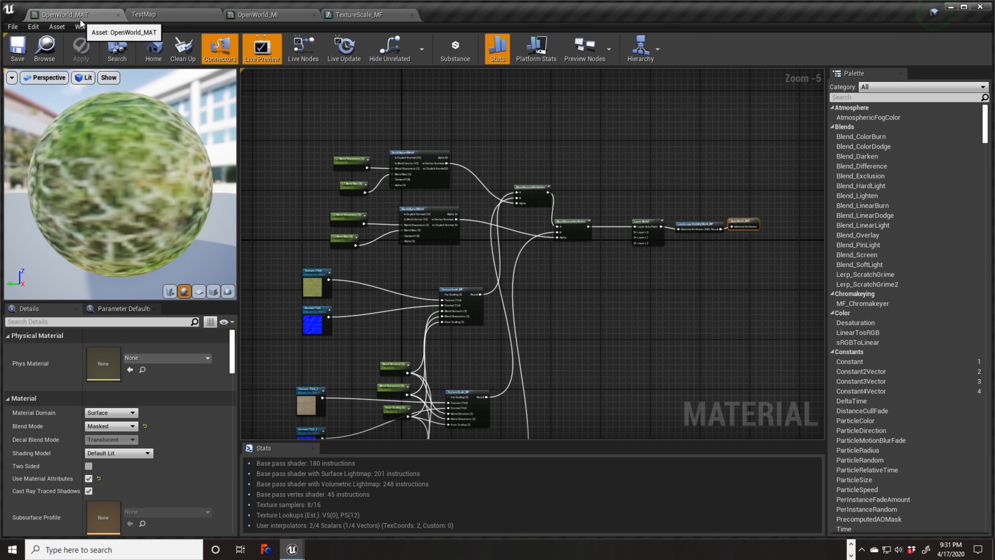
drag(80, 16, 162, 15)
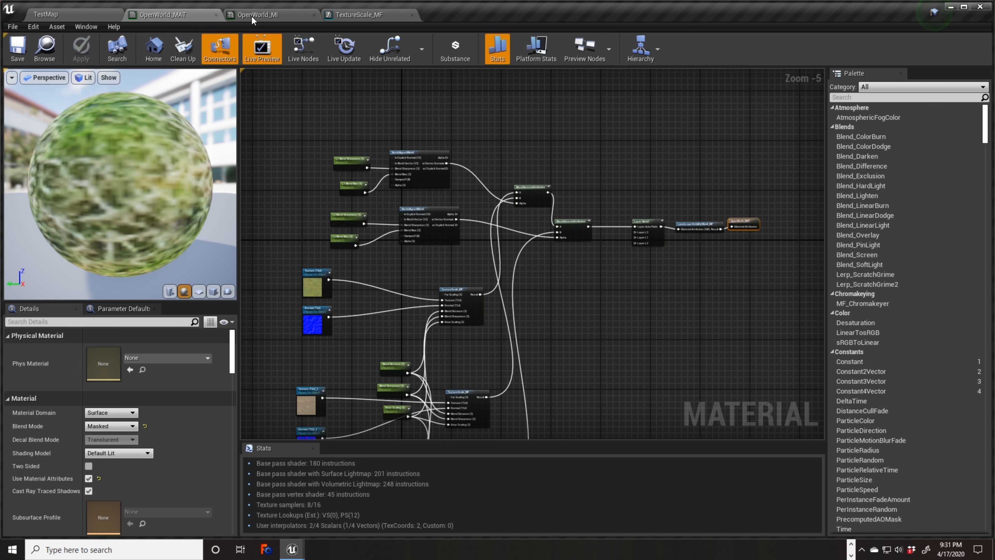
click(285, 18)
drag(404, 16, 298, 11)
click(173, 14)
right_drag(487, 287, 513, 373)
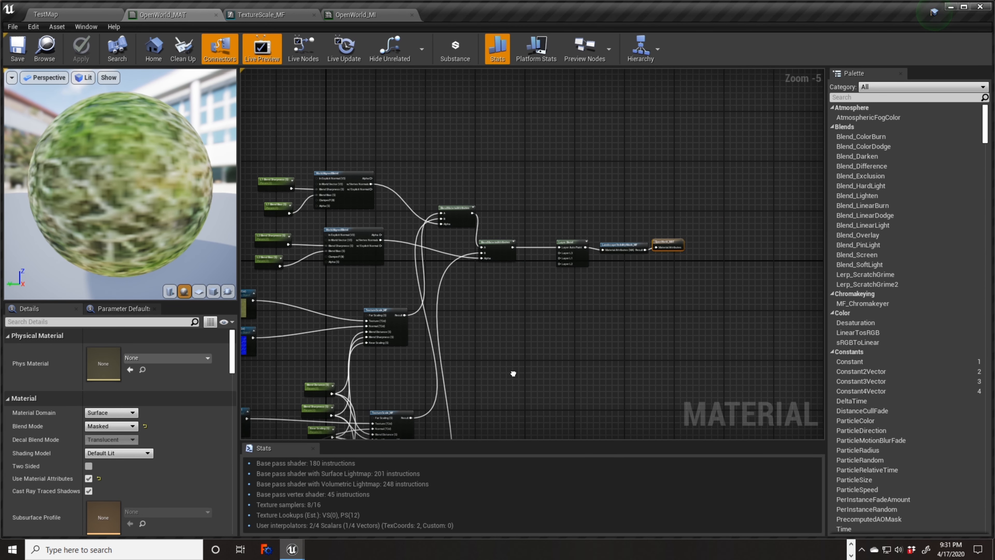
right_drag(548, 340, 535, 368)
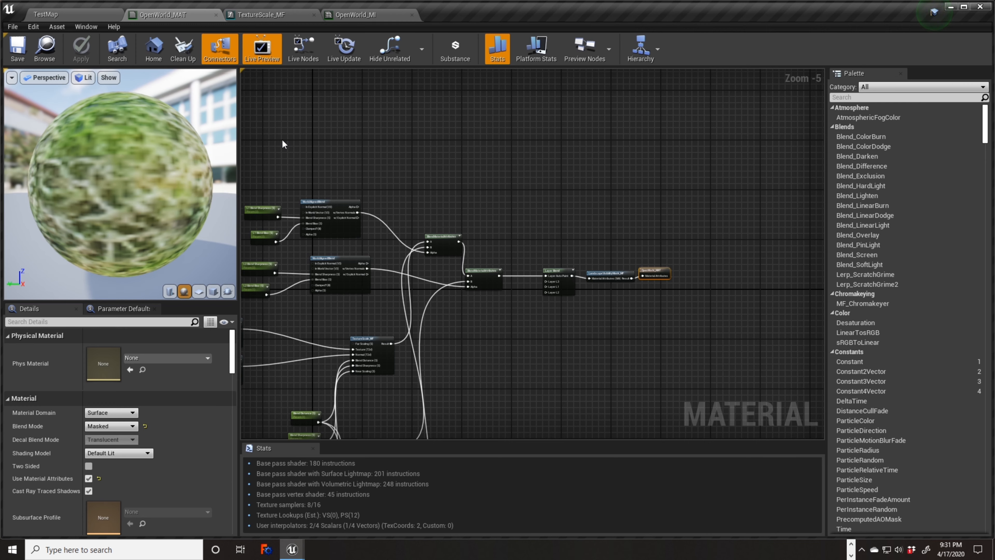
right_drag(388, 158, 459, 187)
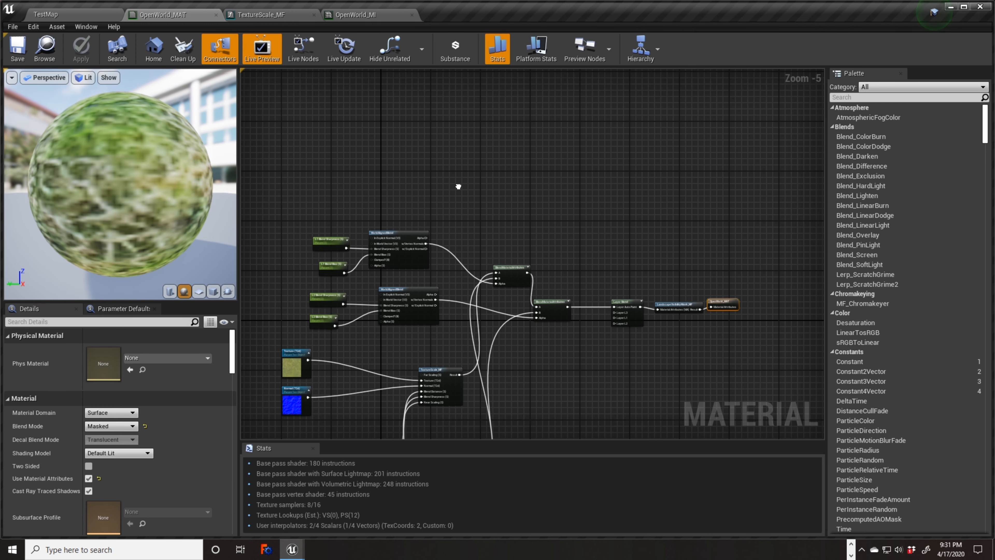
In TextureScale_MF, convert the constant 1 feeding Roughness into a parameter named Roughness, move it aside and apply the change
click(279, 16)
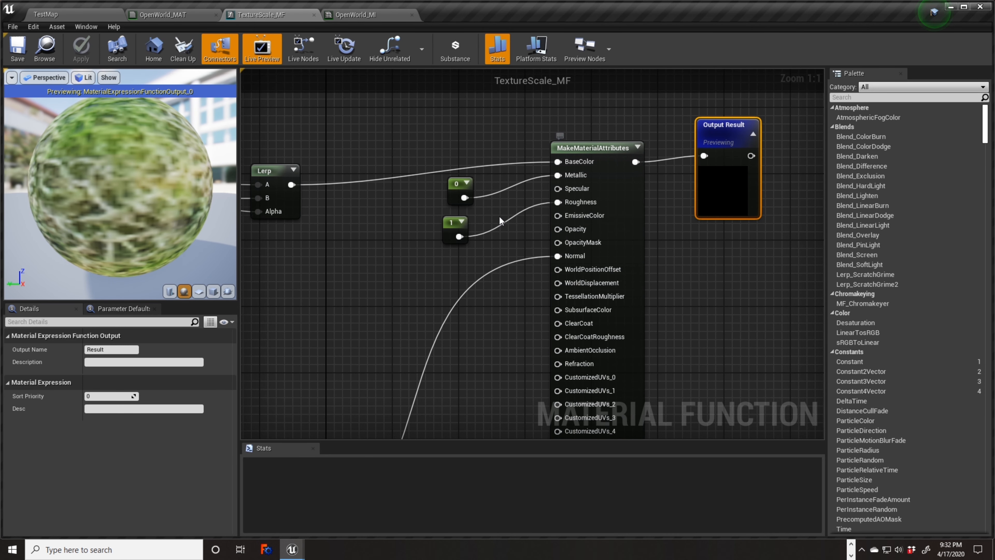
click(450, 227)
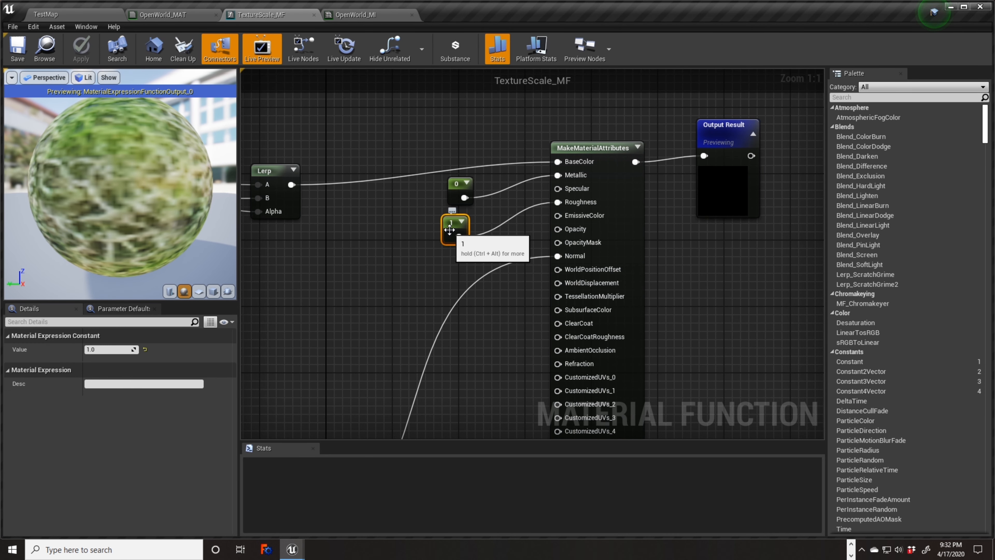
right_click(450, 231)
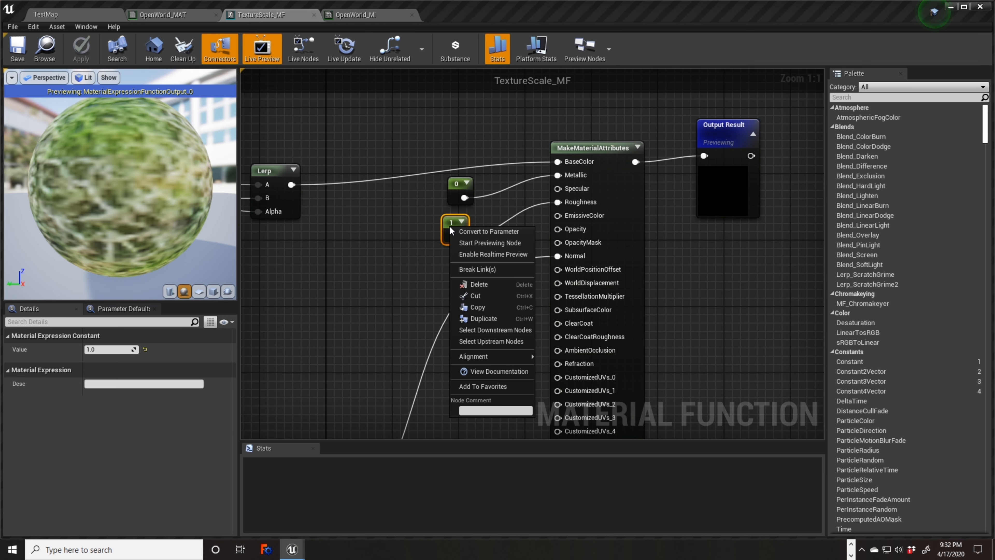
click(485, 232)
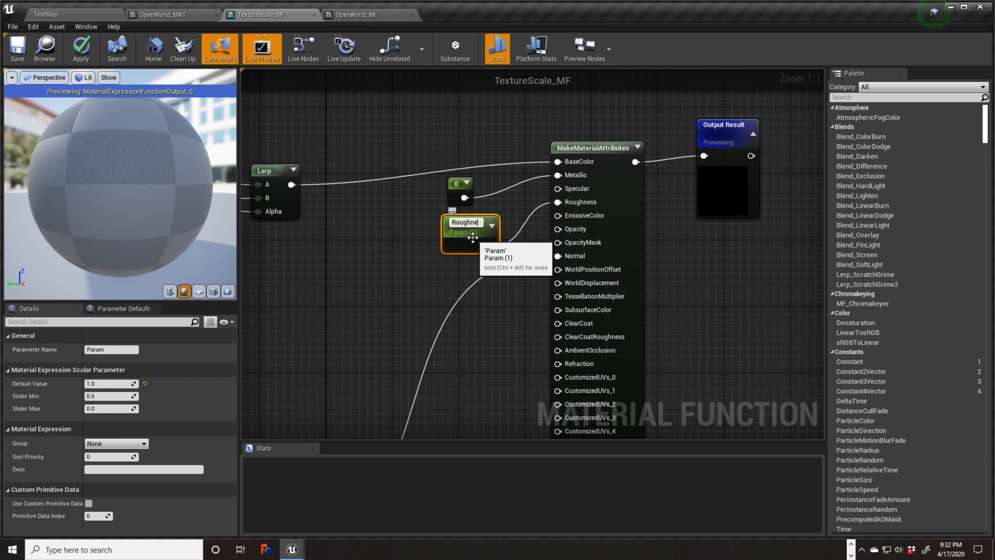
key(Return)
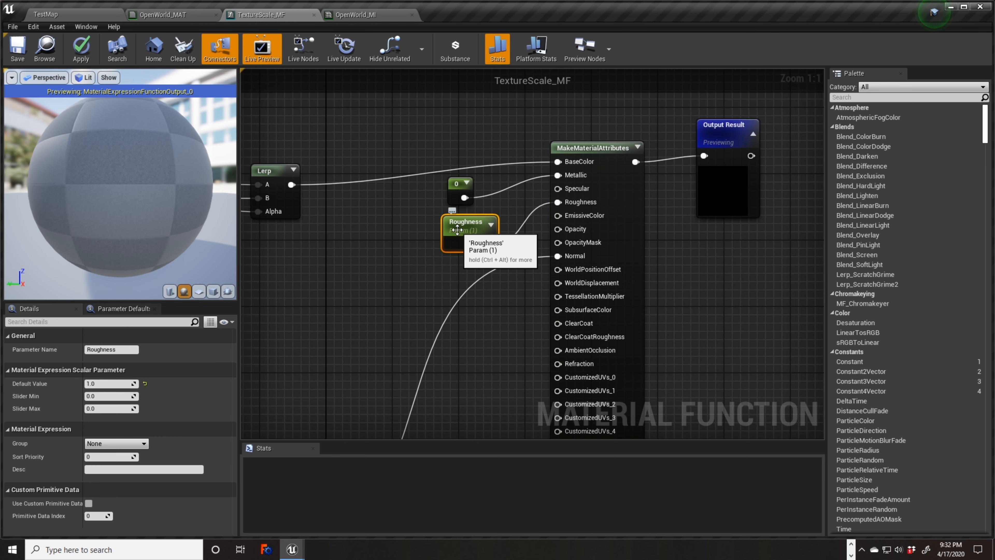
drag(473, 238, 422, 255)
right_drag(386, 217, 396, 220)
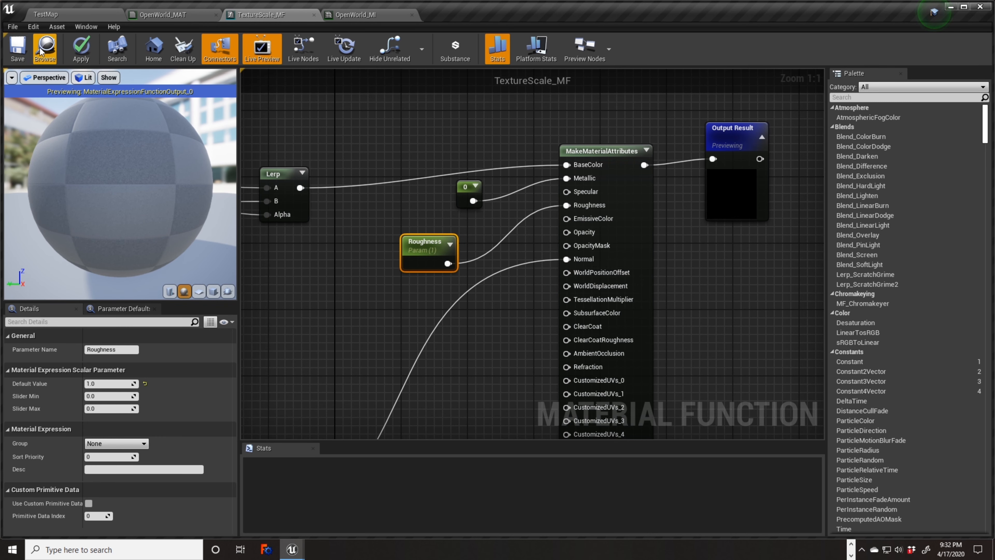
click(81, 49)
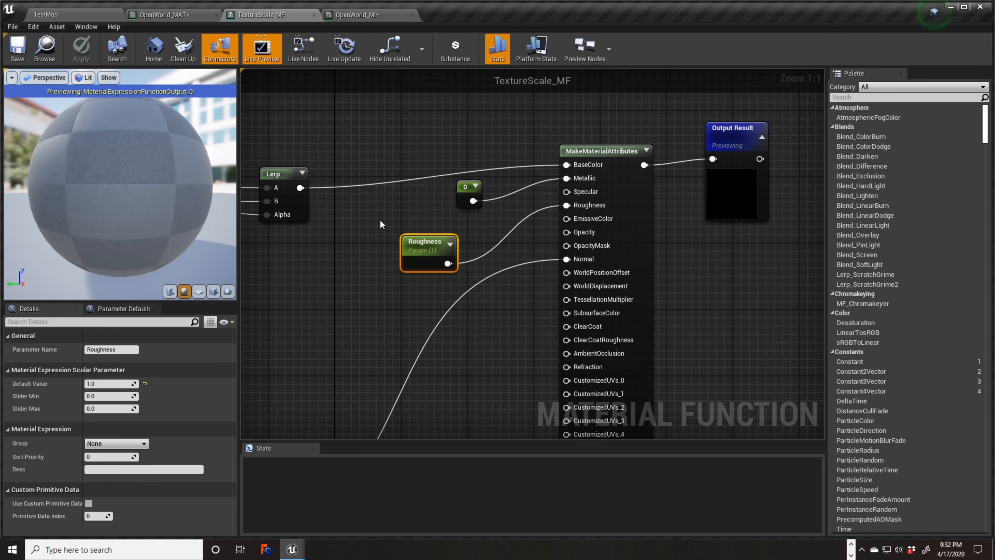
Check the inputs of the TextureScale_MF node in OpenWorld_MAT and look at the OpenWorld_MI material instance
click(165, 15)
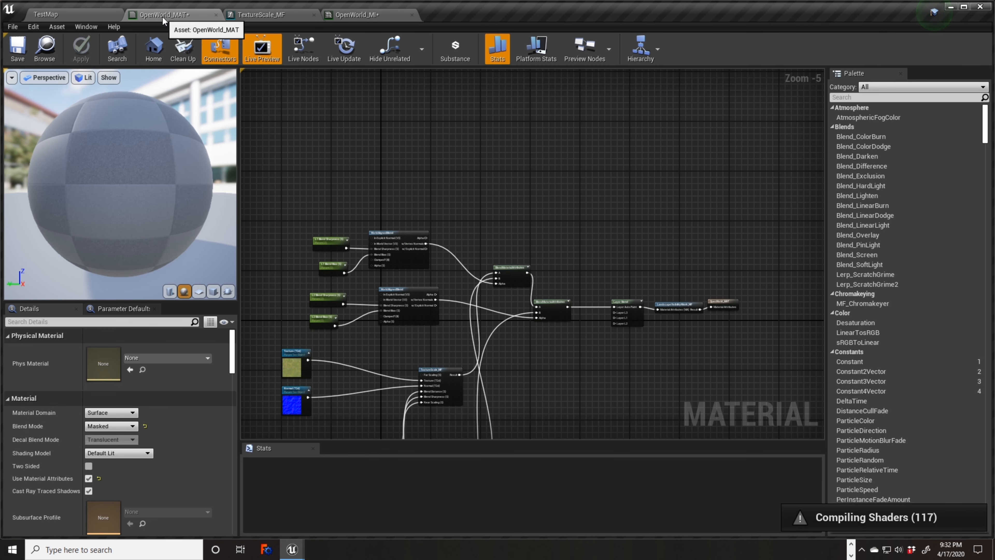
scroll(529, 188, up, 5)
right_drag(397, 209, 565, 129)
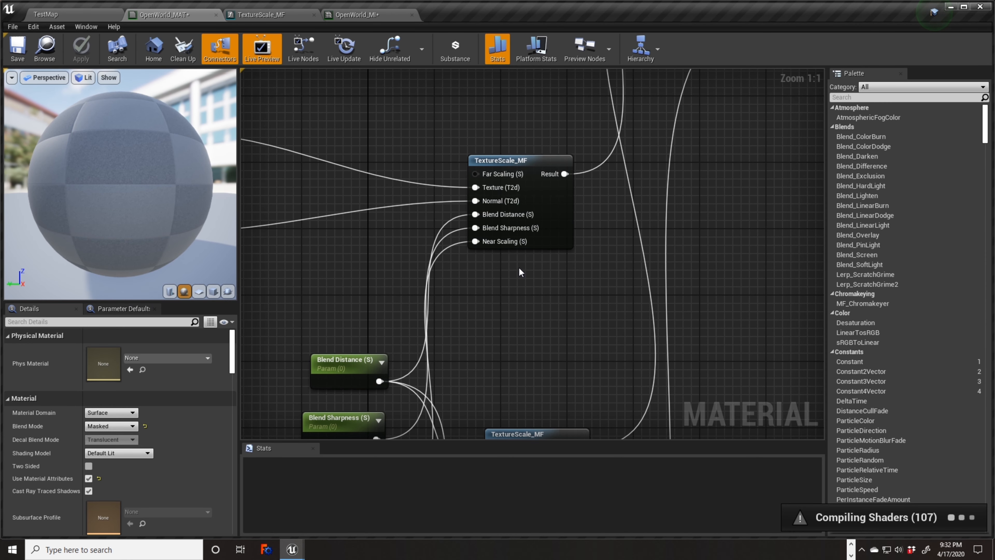
right_drag(515, 294, 504, 281)
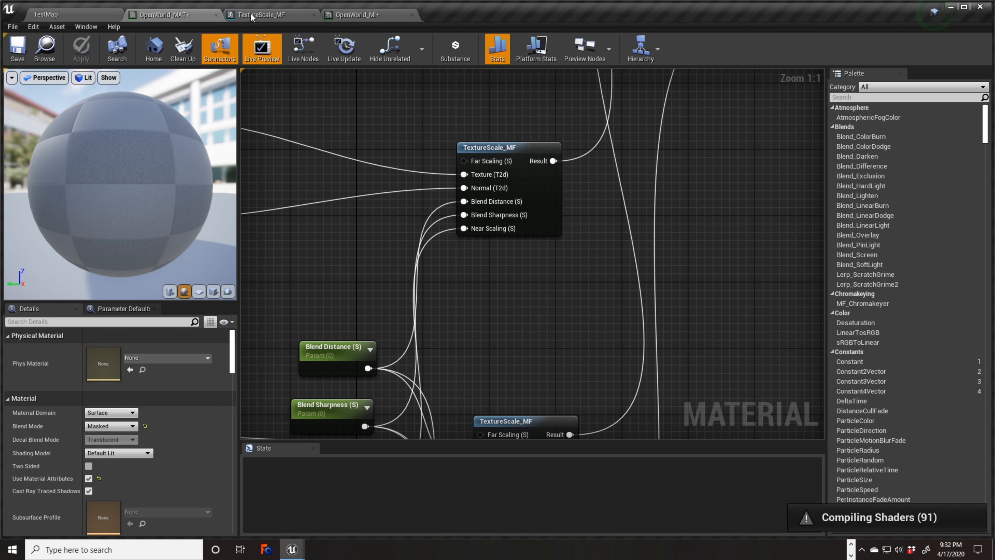
click(343, 15)
Delete the Roughness parameter node from the TextureScale_MF function graph
click(292, 15)
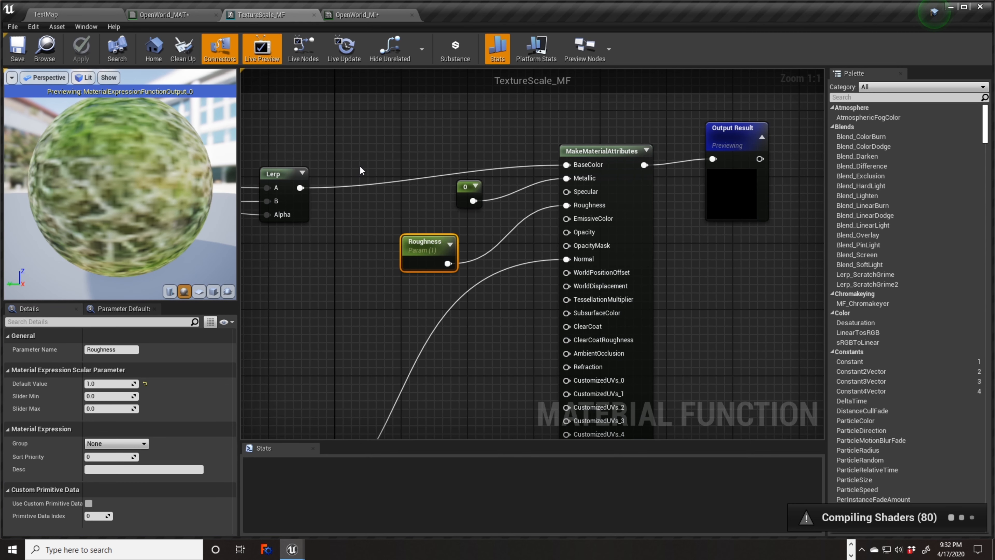
right_drag(385, 273, 439, 259)
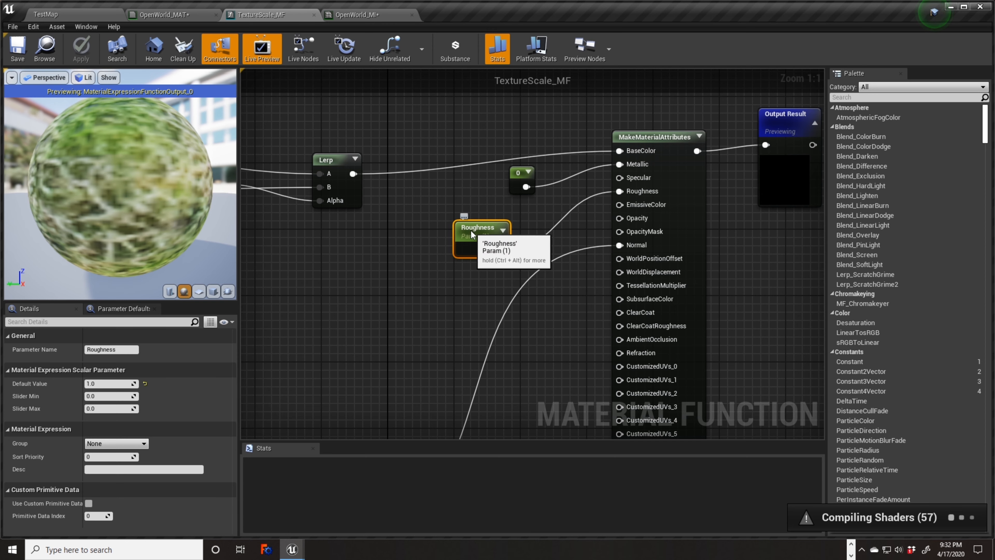
scroll(548, 255, down, 7)
scroll(620, 273, up, 2)
scroll(620, 273, down, 1)
scroll(619, 274, up, 5)
right_drag(646, 276, 442, 280)
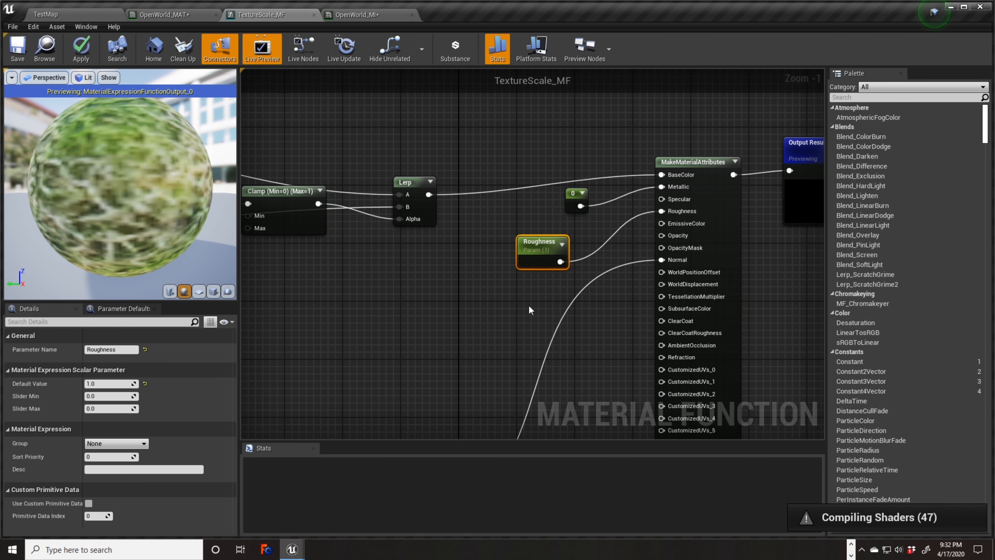
key(Delete)
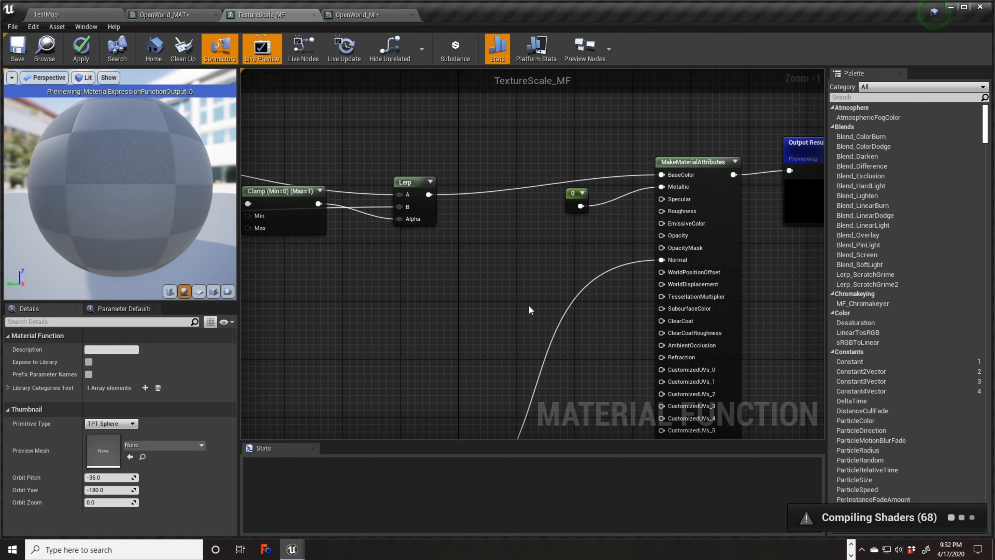
Add a scalar function input named Roughness and connect it to the Roughness input of MakeMaterialAttributes
right_click(471, 249)
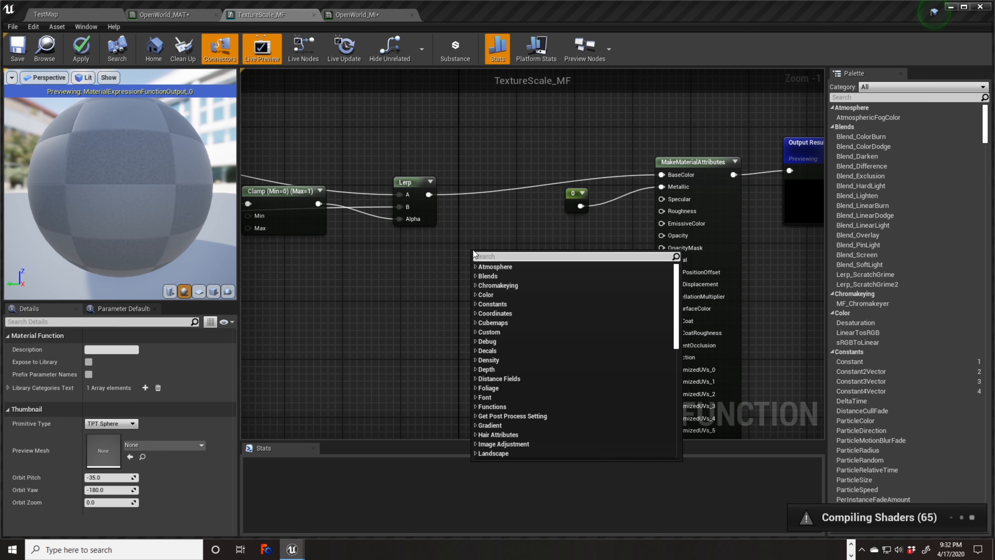
text(input)
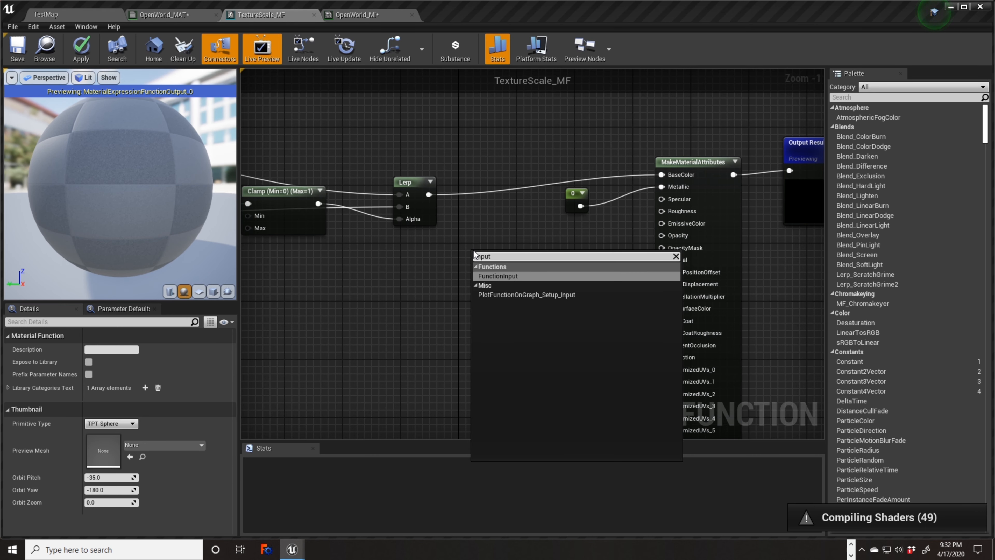
key(Return)
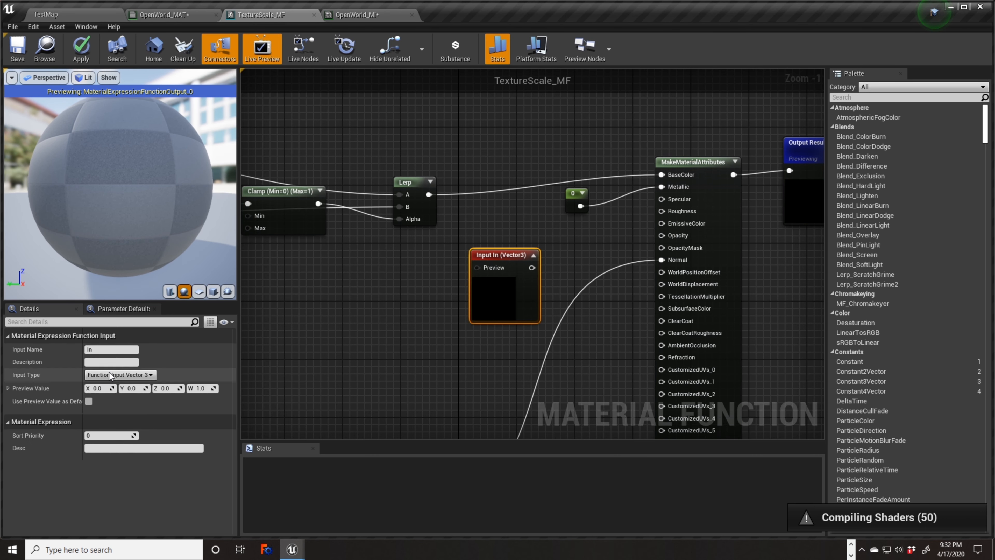
click(120, 375)
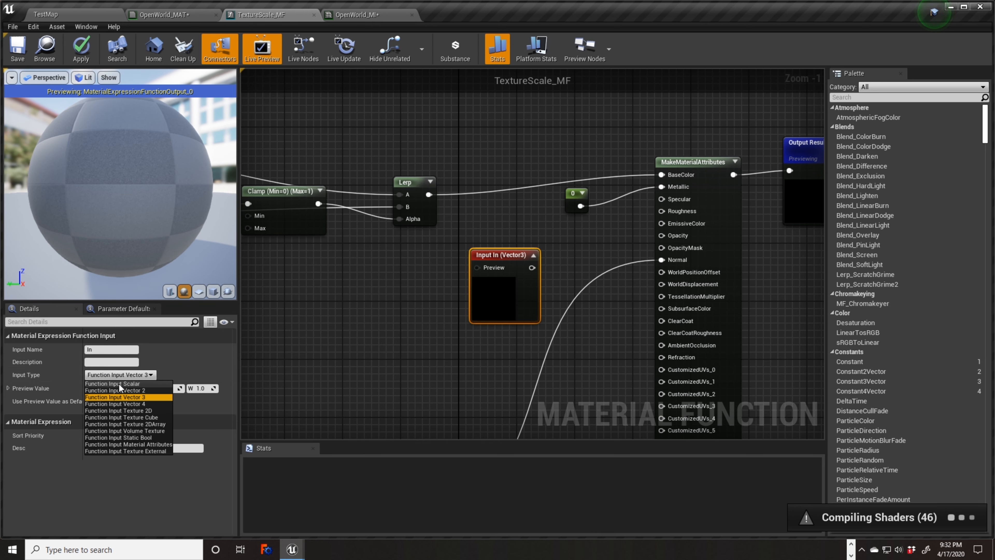
click(120, 384)
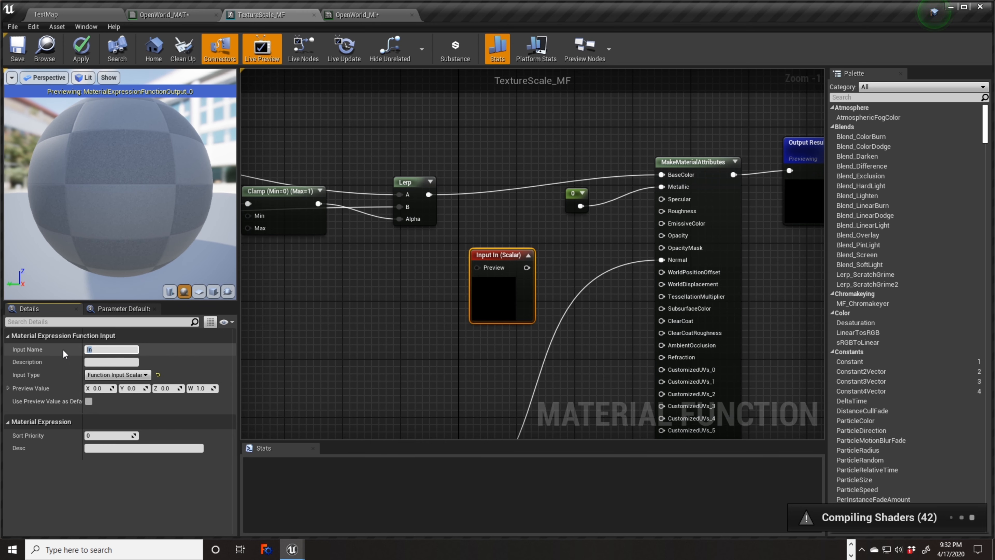
text(Roughness)
key(Return)
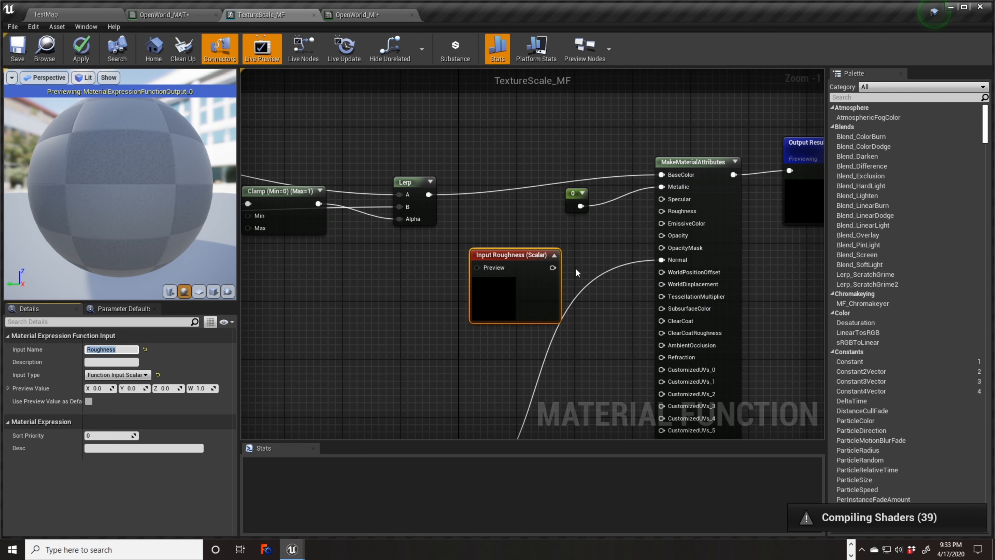
drag(553, 267, 665, 213)
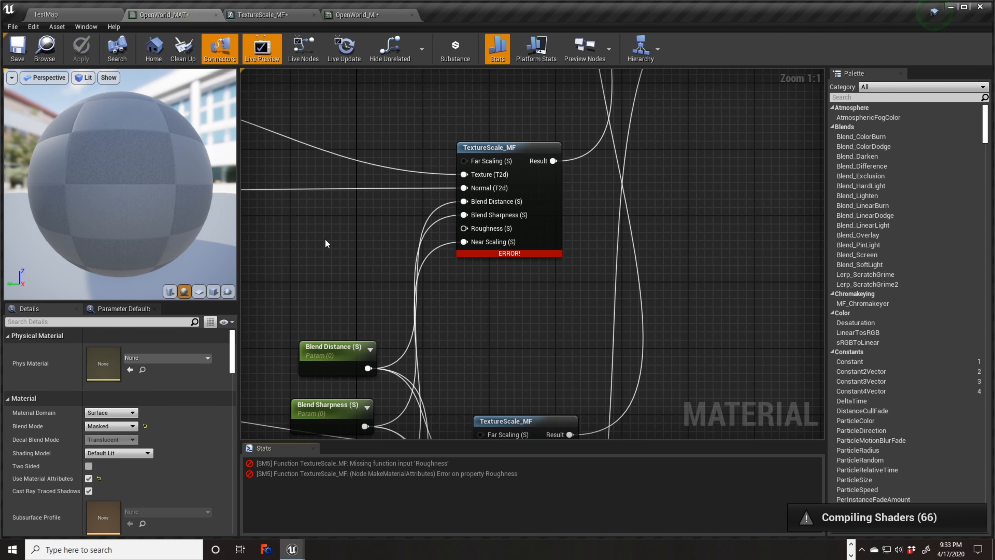
In OpenWorld_MAT, promote the Roughness input of the uppermost TextureScale_MF node to a parameter and place it beside that node
right_drag(324, 238, 443, 251)
scroll(450, 248, down, 4)
scroll(448, 249, up, 2)
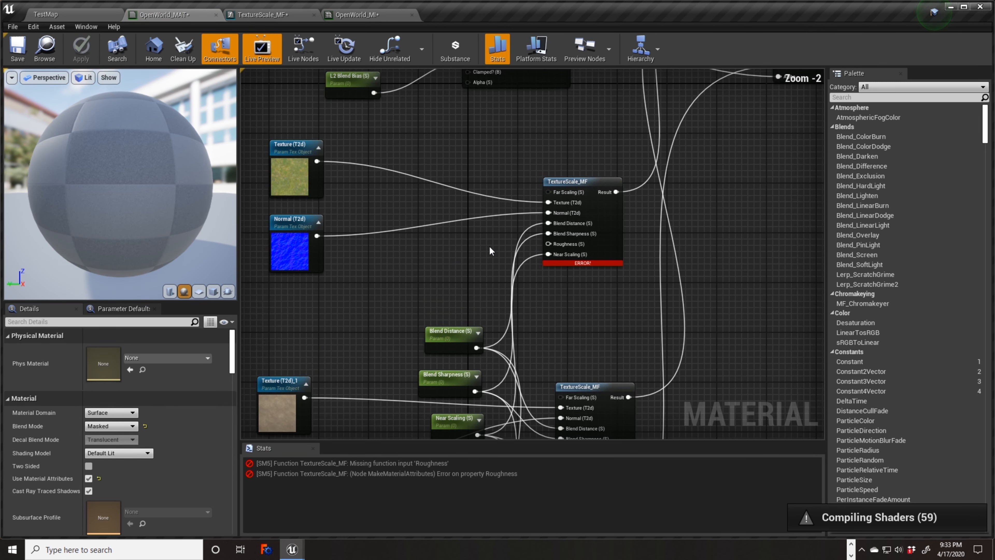
right_drag(535, 295, 523, 347)
right_drag(529, 158, 559, 310)
right_click(525, 224)
click(550, 244)
drag(550, 245, 404, 245)
Promote the Roughness inputs of the second and third TextureScale_MF nodes to separate parameters and move each one clear of the wires
right_drag(535, 286, 522, 131)
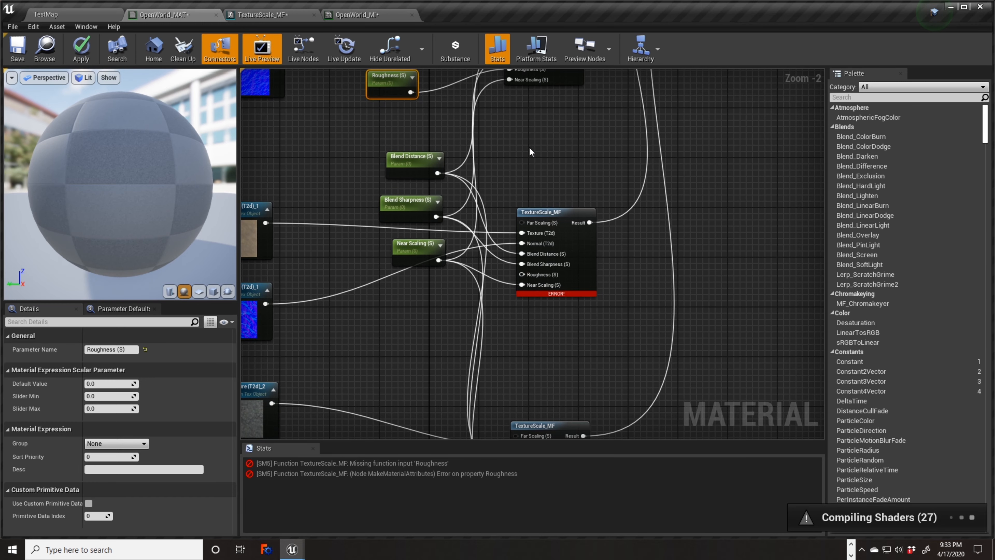
right_click(529, 276)
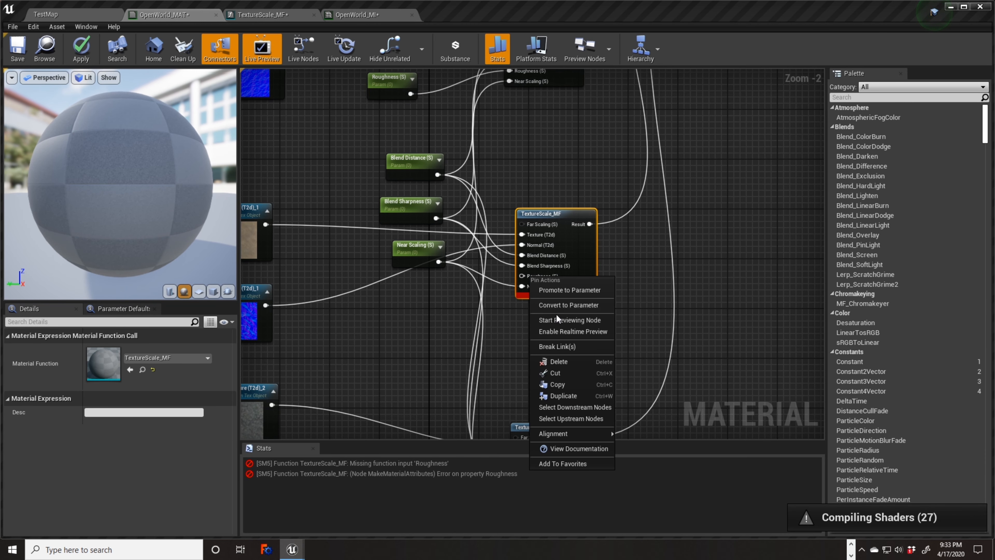
click(556, 290)
drag(484, 233, 397, 340)
right_drag(618, 367, 599, 109)
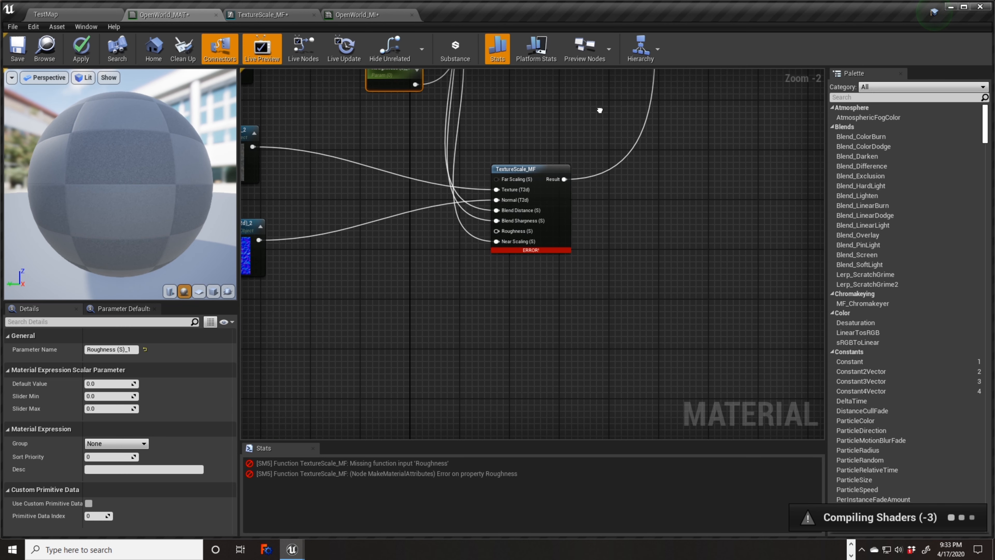
right_click(513, 231)
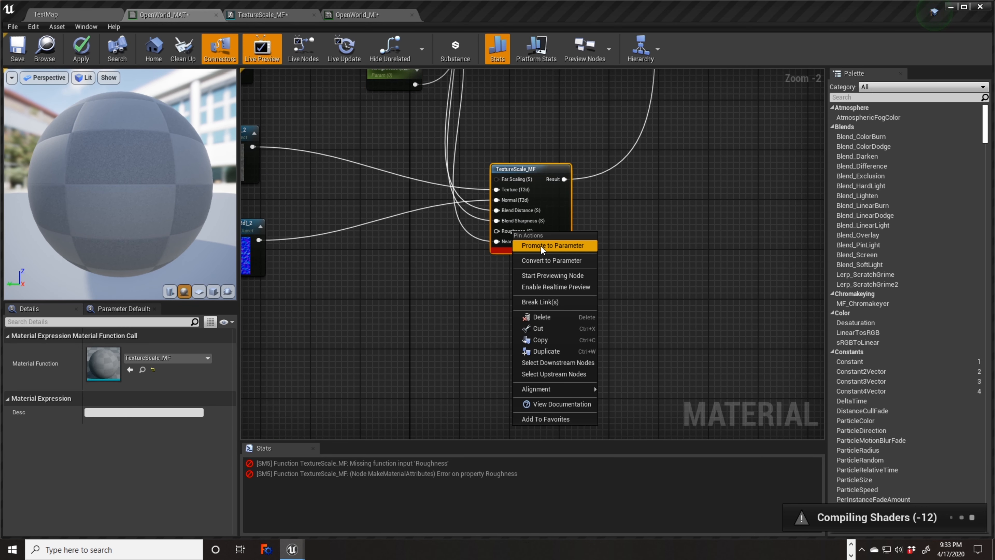
click(541, 245)
drag(465, 184, 360, 198)
Move the Near Scaling (S) parameter node lower in the graph, between Blend Sharpness (S) and Roughness (S)_1
right_drag(420, 138, 461, 306)
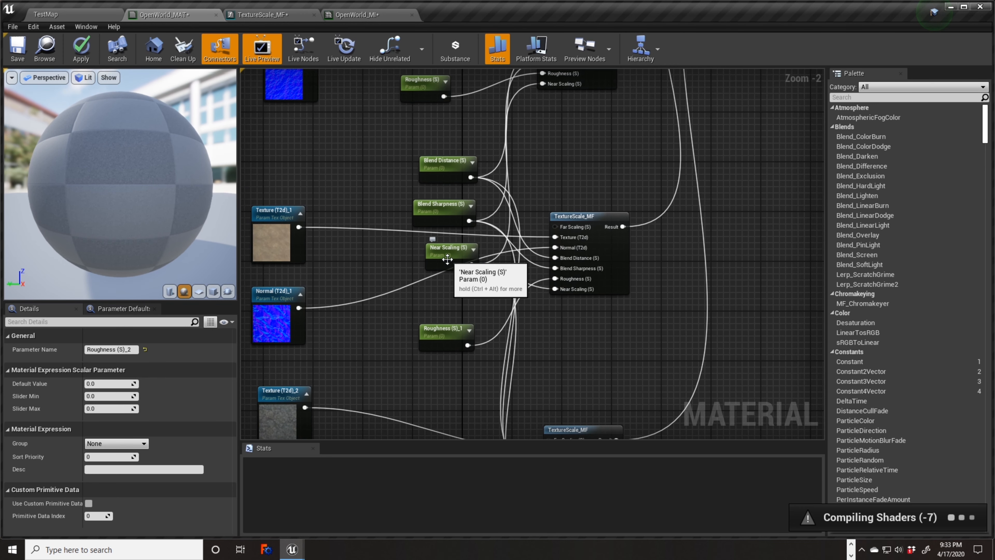
click(448, 260)
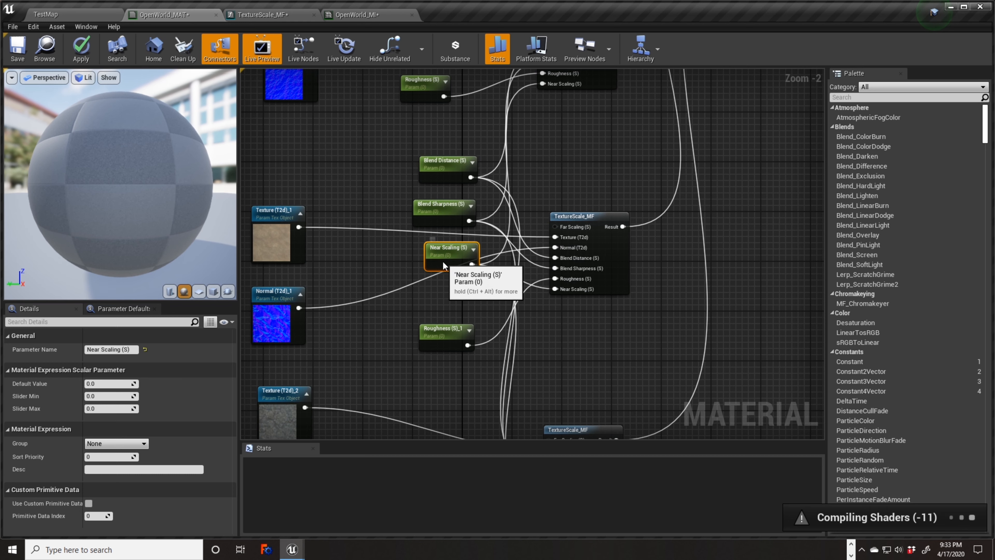
right_drag(442, 310, 431, 288)
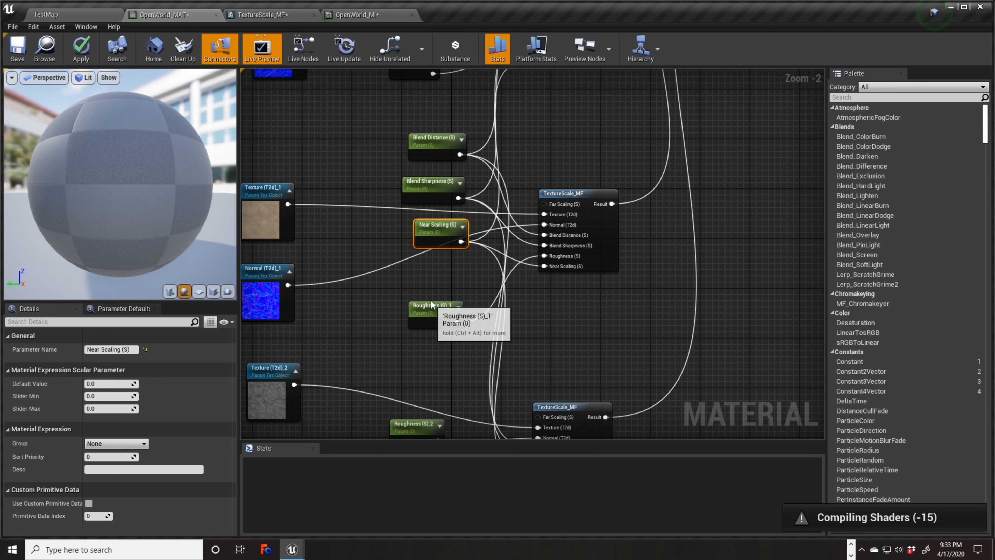
drag(435, 232, 417, 257)
right_drag(439, 334, 443, 285)
Review the new roughness parameters and their connections to the TextureScale_MF nodes
click(441, 275)
right_drag(421, 191, 416, 232)
right_drag(409, 292, 403, 345)
right_drag(442, 190, 429, 360)
right_drag(482, 196, 469, 297)
right_drag(611, 396, 613, 195)
right_drag(438, 282, 433, 212)
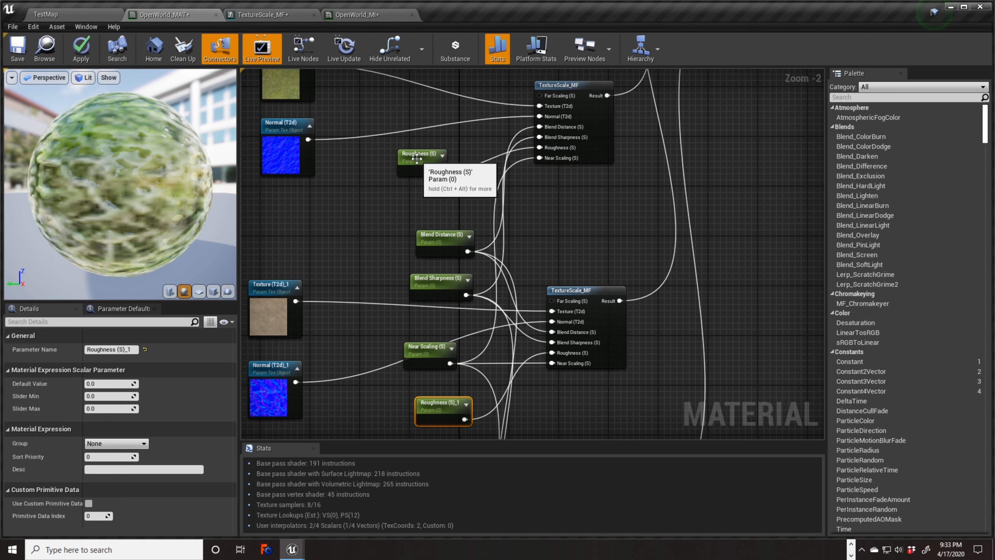
Examine how the TextureScale_MF outputs, the BlendMaterialAttributes nodes and the Layer Blend inputs are wired
drag(419, 166, 419, 178)
right_drag(571, 218, 353, 404)
right_drag(589, 274, 535, 331)
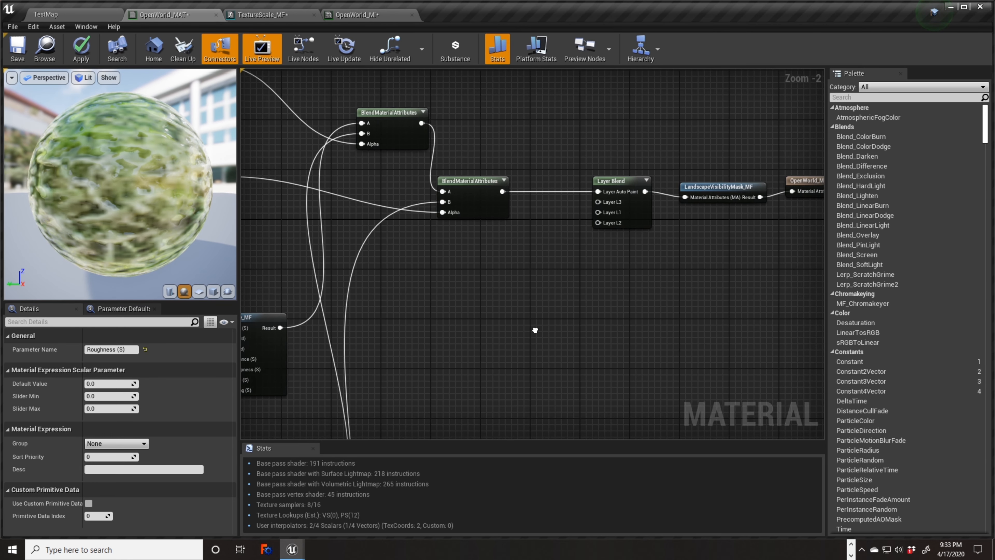
right_drag(403, 349, 636, 161)
right_drag(480, 294, 574, 111)
right_drag(602, 278, 482, 409)
right_drag(683, 192, 629, 362)
right_drag(532, 257, 498, 365)
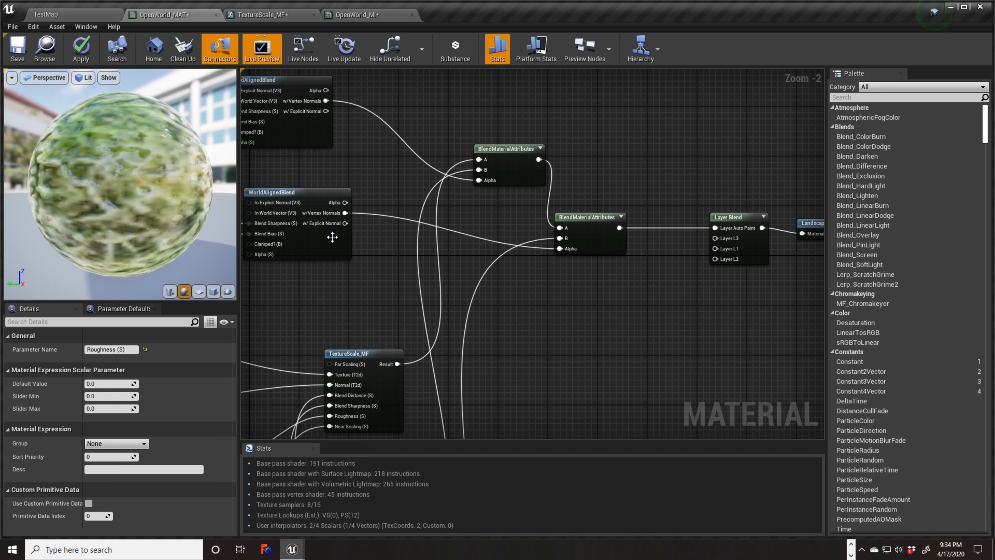
right_drag(552, 337, 578, 231)
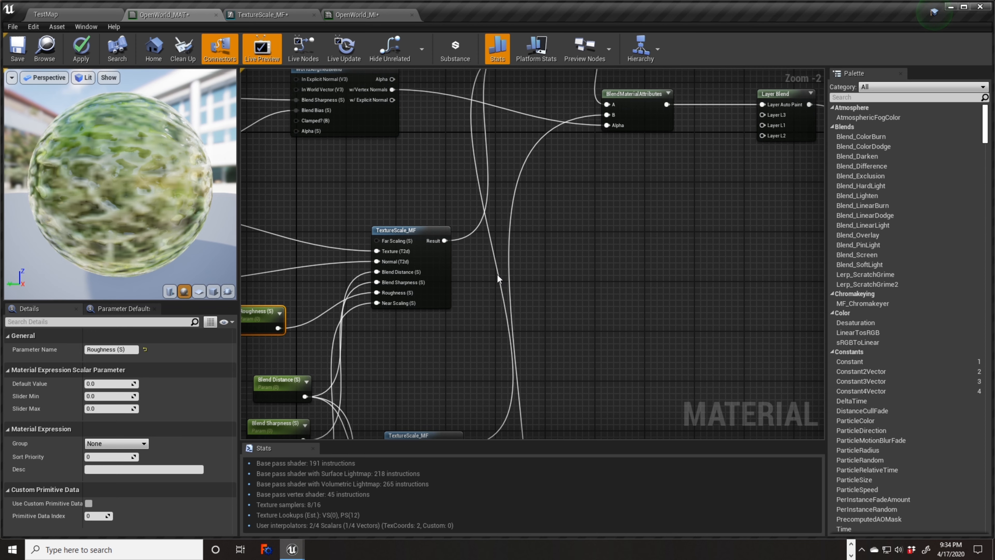
right_drag(529, 322, 536, 270)
right_drag(465, 216, 480, 333)
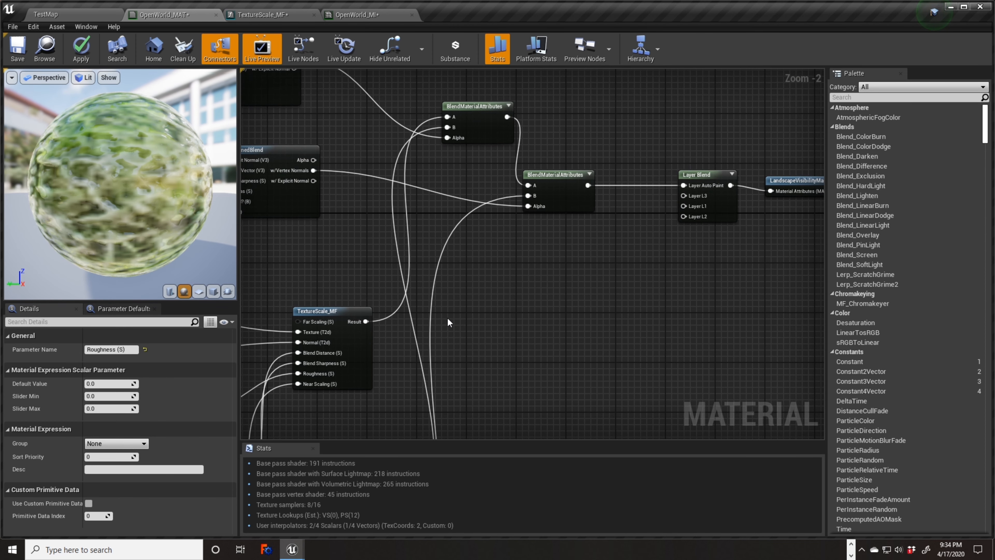
Connect the Result outputs of the first, second and third TextureScale_MF nodes to Layer Blend inputs L3, L1 and L2 respectively
drag(365, 321, 689, 196)
right_drag(551, 369, 595, 189)
drag(422, 347, 727, 189)
right_drag(582, 418, 630, 141)
right_drag(607, 355, 584, 208)
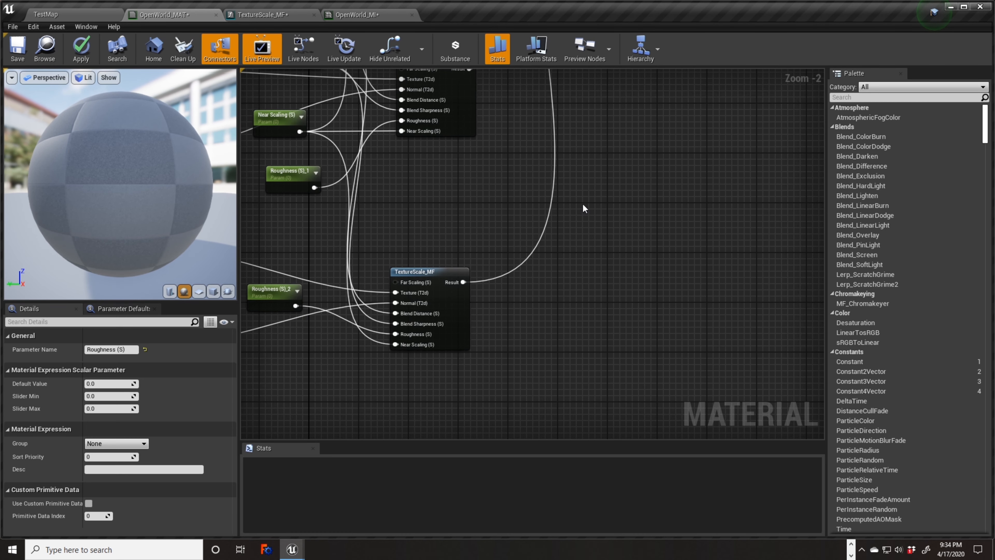
drag(464, 282, 783, 204)
Place the Roughness (S) parameter node directly beneath the Normal (T2d) node
right_drag(735, 349, 783, 192)
right_drag(506, 260, 604, 130)
right_drag(584, 171, 618, 294)
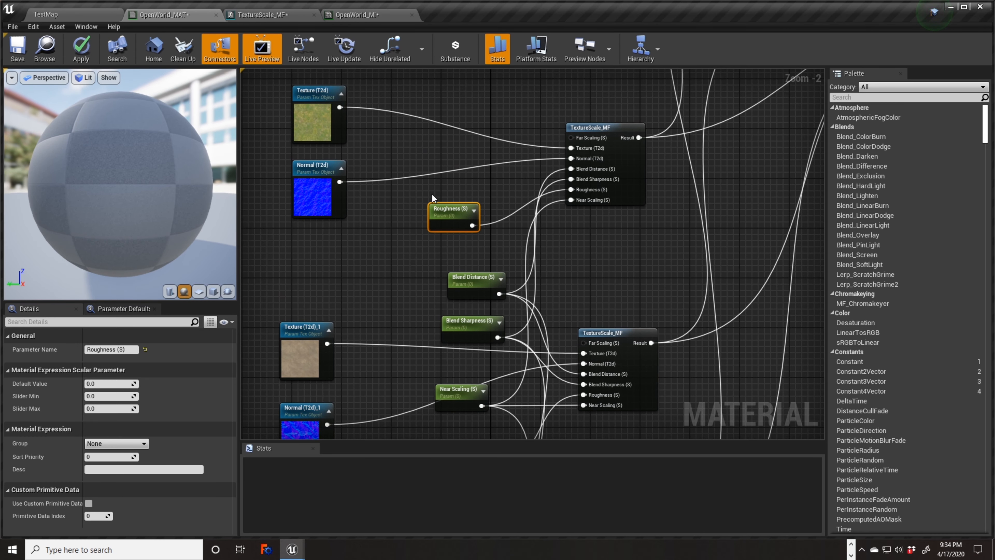
drag(440, 203, 304, 235)
Place Roughness (S)_1 beneath Normal (T2d)_1 and shift the second layer's texture, normal and roughness nodes slightly upward as a group
right_drag(358, 262, 363, 98)
drag(468, 263, 307, 288)
drag(270, 170, 337, 305)
drag(316, 267, 310, 230)
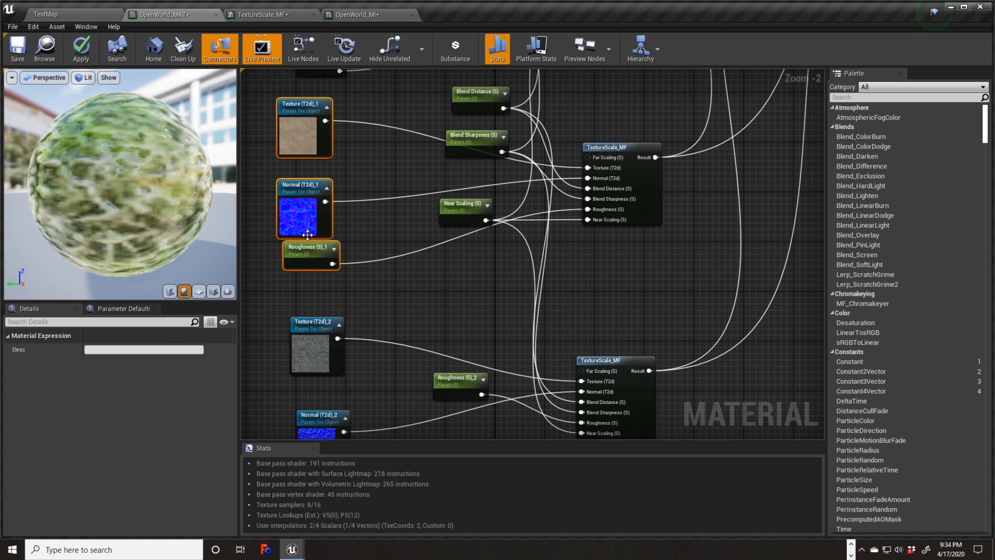
click(295, 253)
drag(297, 255, 291, 267)
Stack Normal (T2d)_2 and Roughness (S)_2 beneath Texture (T2d)_2 and shift the whole third-layer group slightly
right_drag(355, 271, 388, 123)
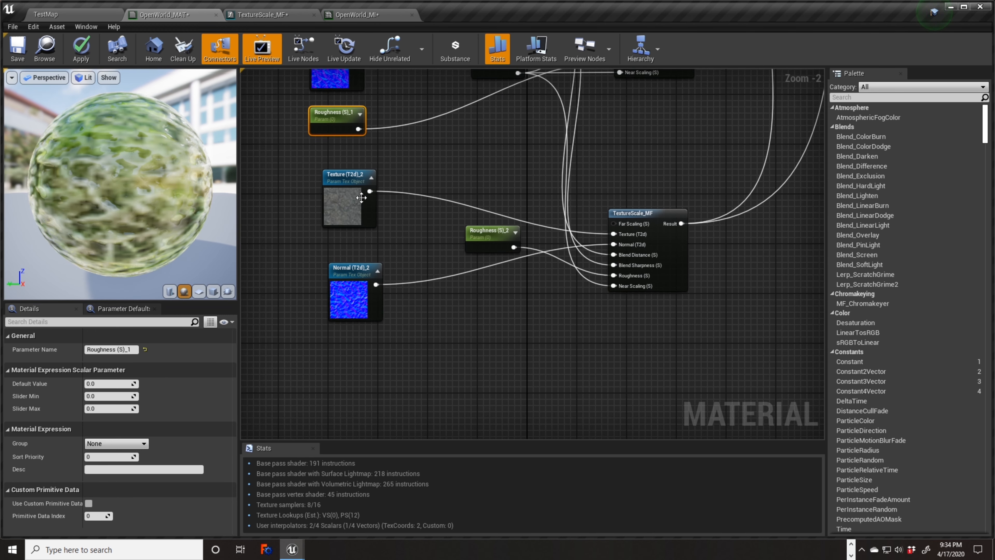
drag(352, 275, 346, 256)
drag(477, 232, 333, 331)
drag(286, 175, 380, 383)
drag(337, 282, 325, 289)
Follow the grass texture's path to the Layer Blend node and expand its layer entries 1, 2 and 3 to compare the layer names
right_drag(414, 198, 427, 426)
right_drag(432, 324, 440, 479)
click(371, 169)
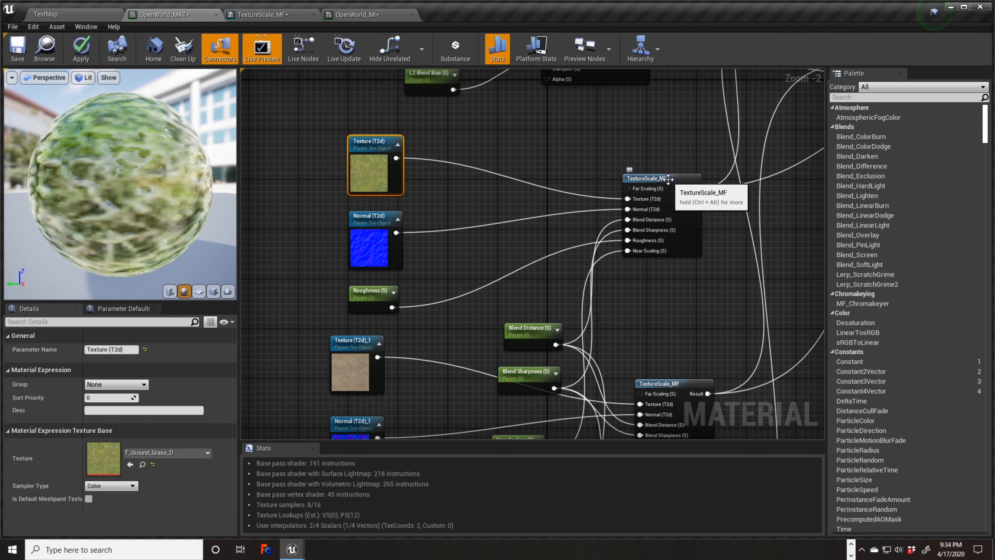
right_drag(664, 147, 415, 240)
right_drag(738, 196, 675, 228)
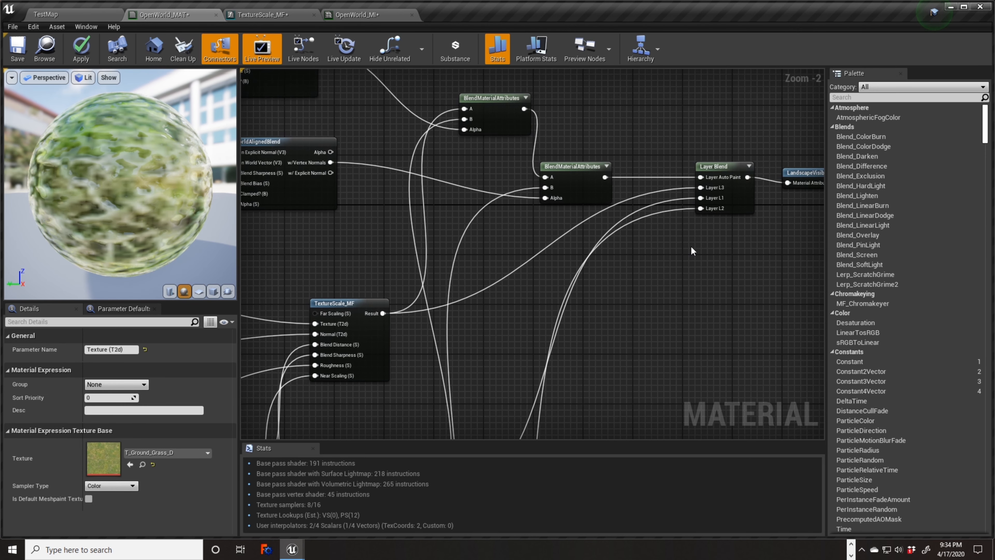
click(723, 167)
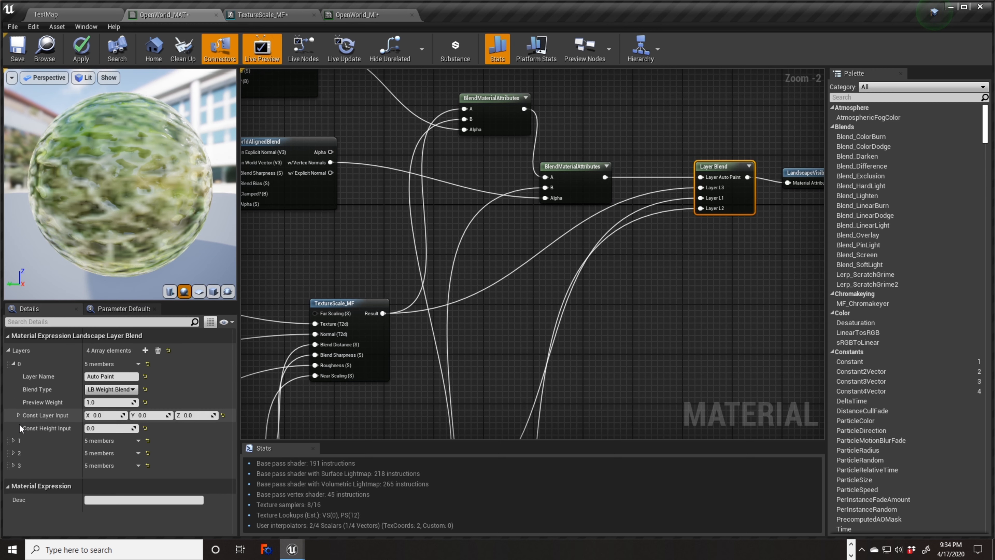
click(13, 440)
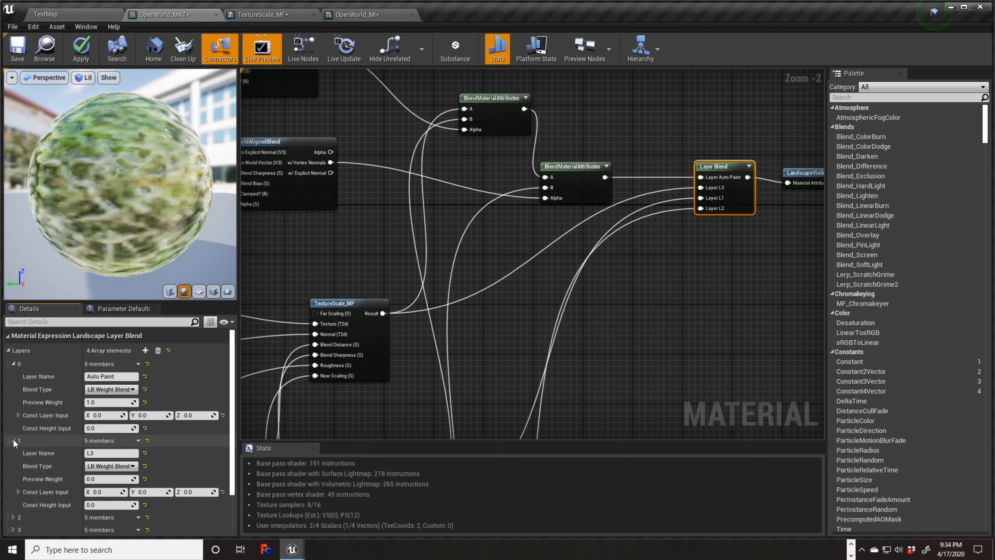
click(114, 453)
click(114, 454)
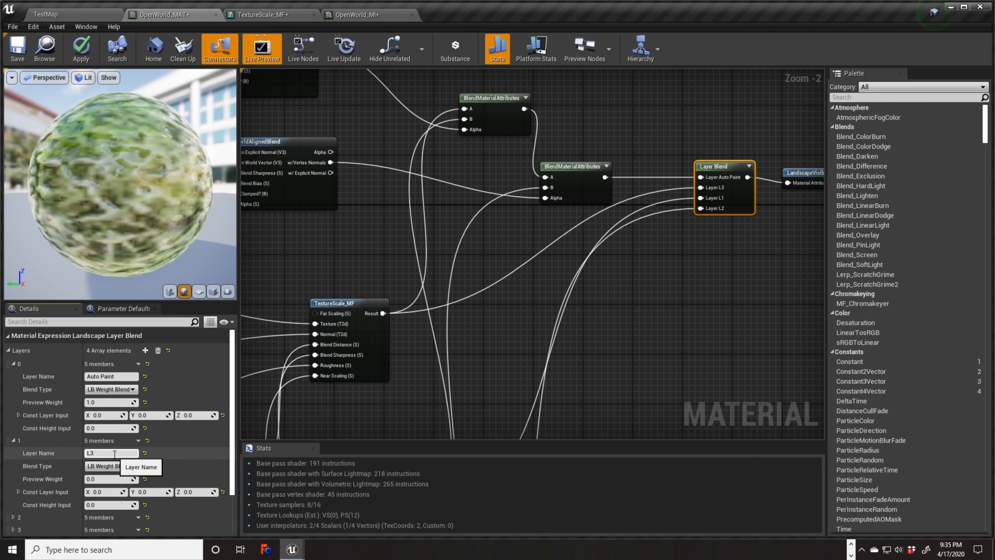
scroll(169, 429, down, 1)
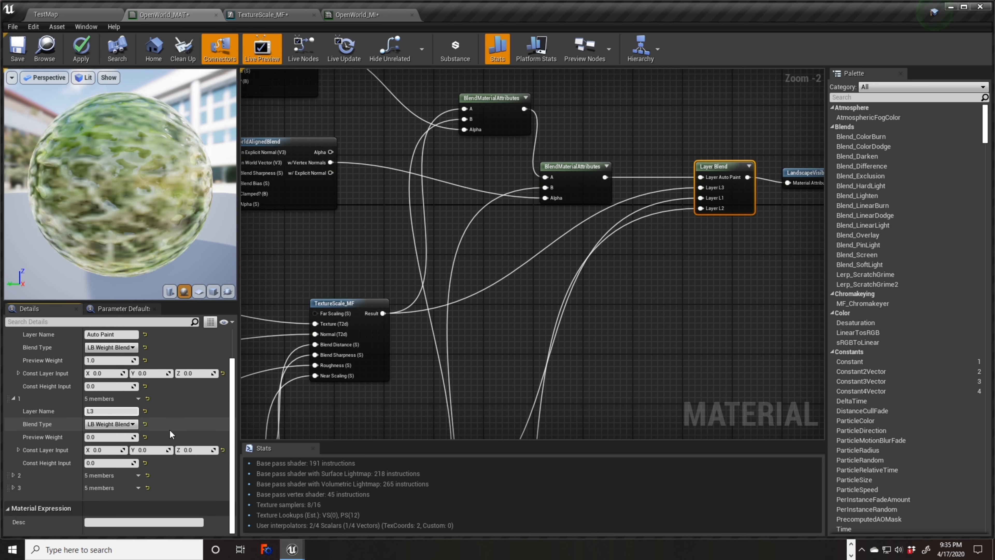
scroll(168, 429, up, 1)
scroll(141, 394, down, 1)
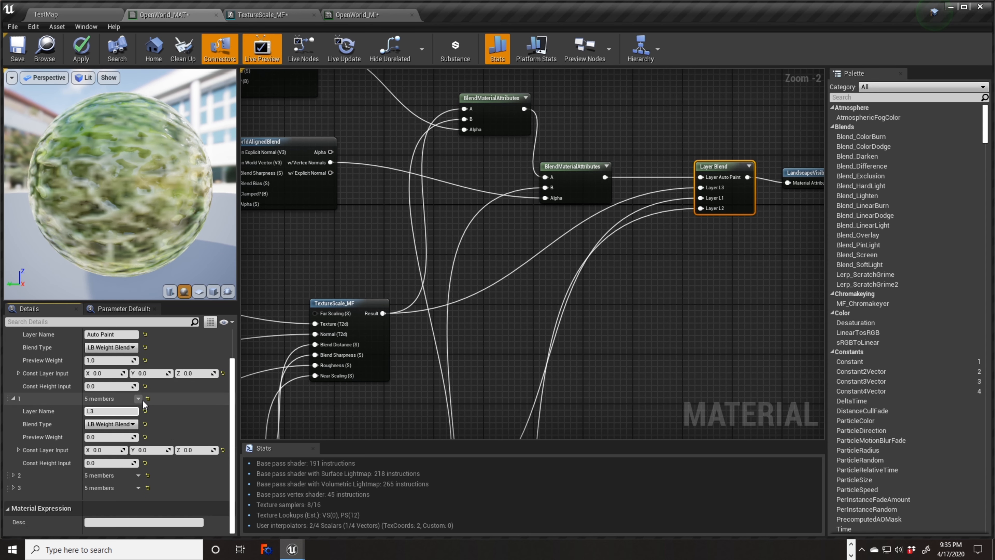
click(13, 475)
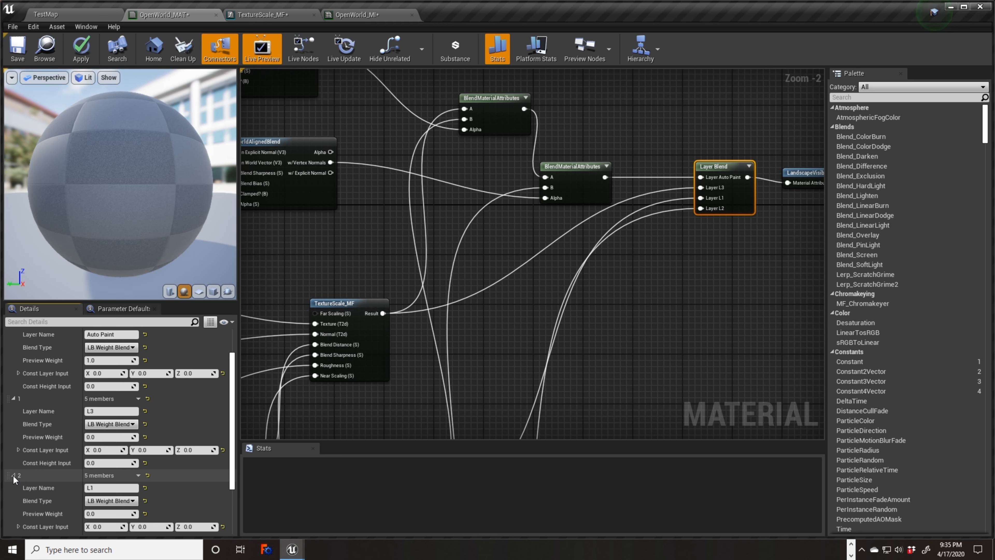
scroll(49, 473, down, 2)
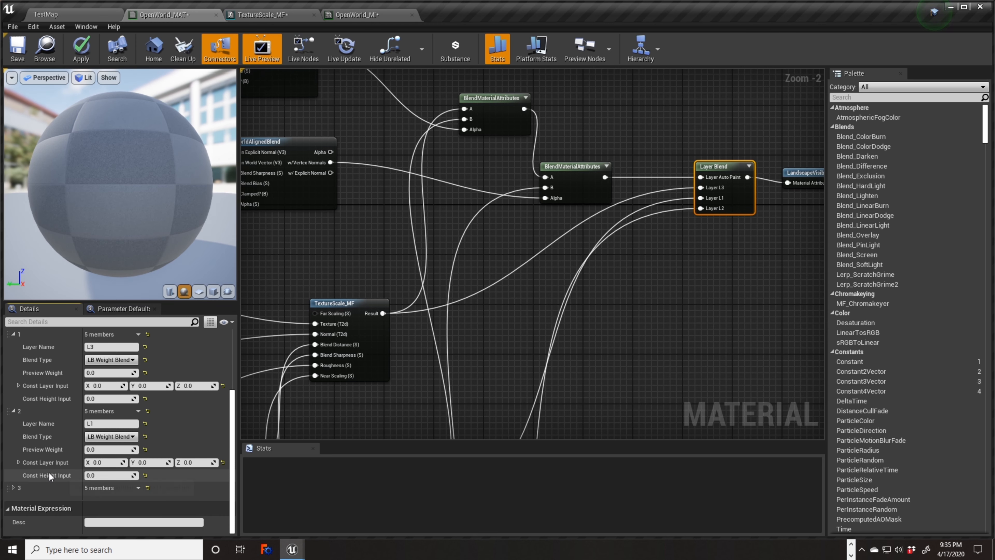
click(13, 487)
scroll(74, 480, down, 2)
scroll(73, 476, up, 3)
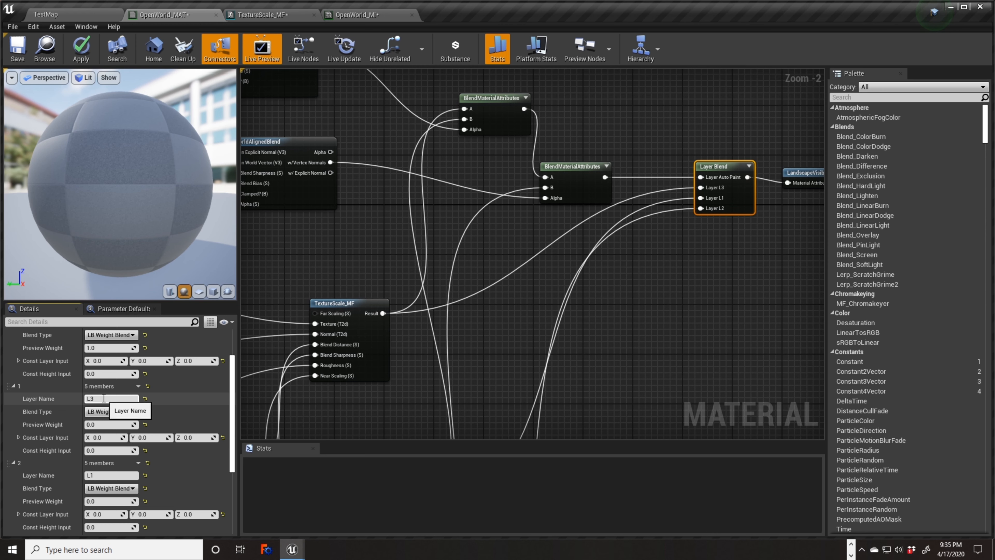
Rename the Layer Blend's entry 1 as L1 and entry 2 as L2, and open entry 3's layer name for editing
double_click(104, 398)
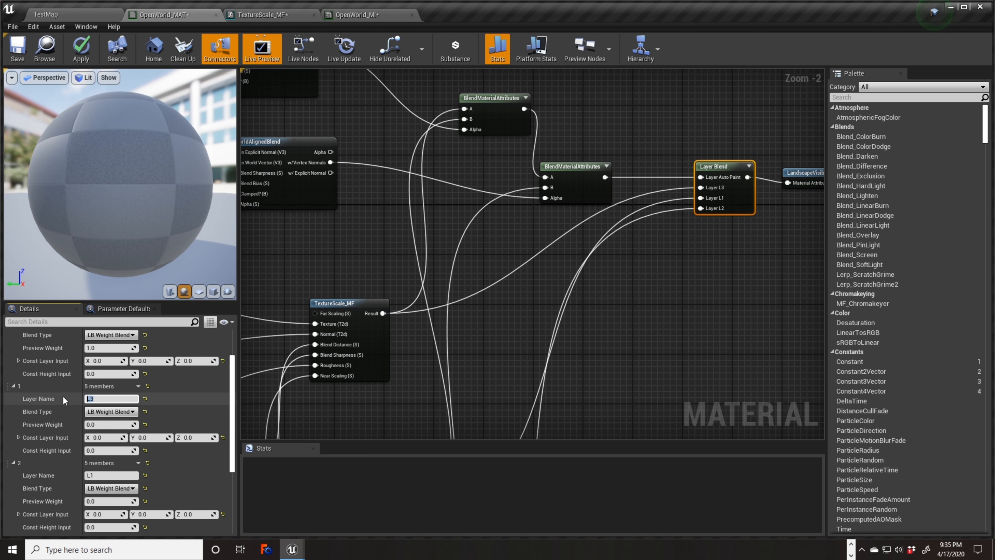
text(L1)
key(Return)
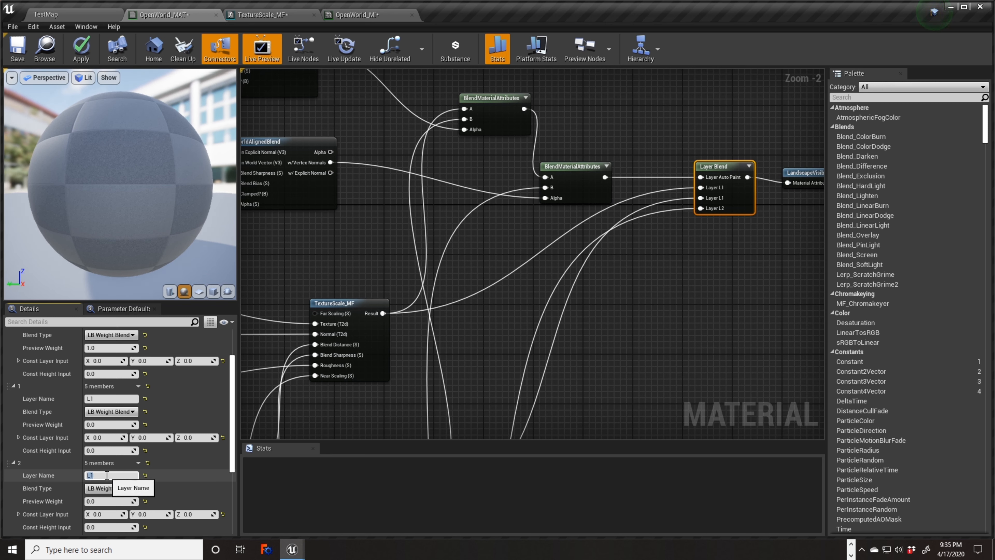
double_click(107, 476)
text(L)
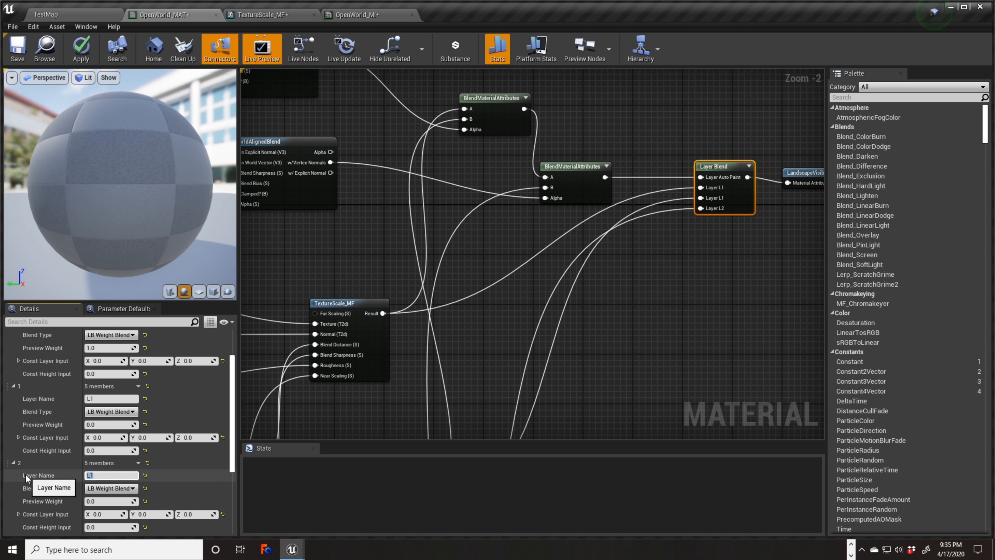
text(2)
scroll(117, 470, down, 3)
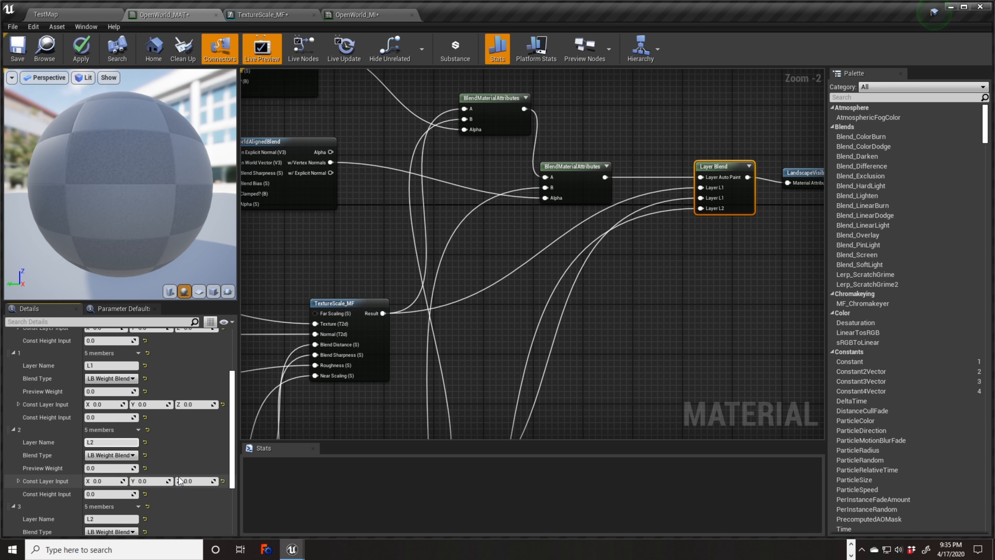
click(94, 452)
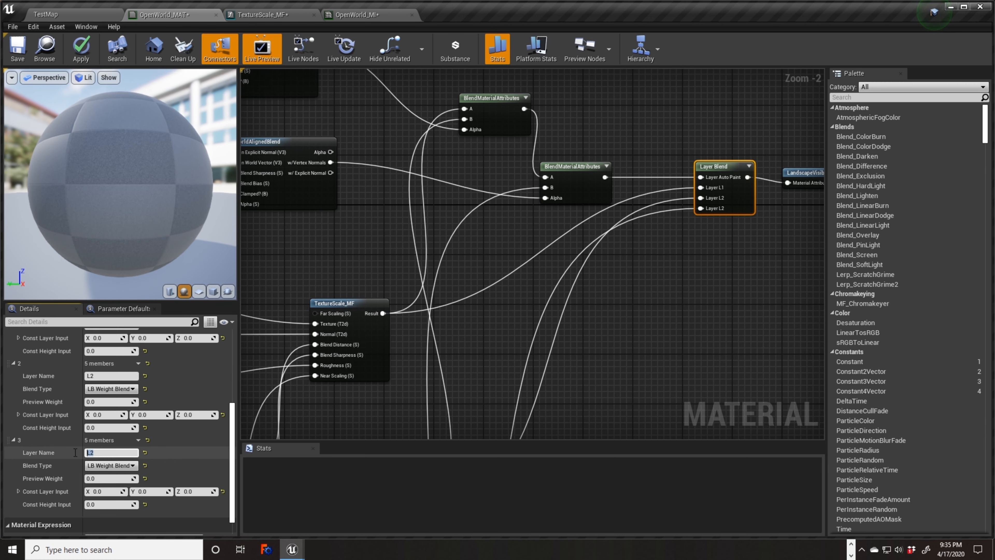
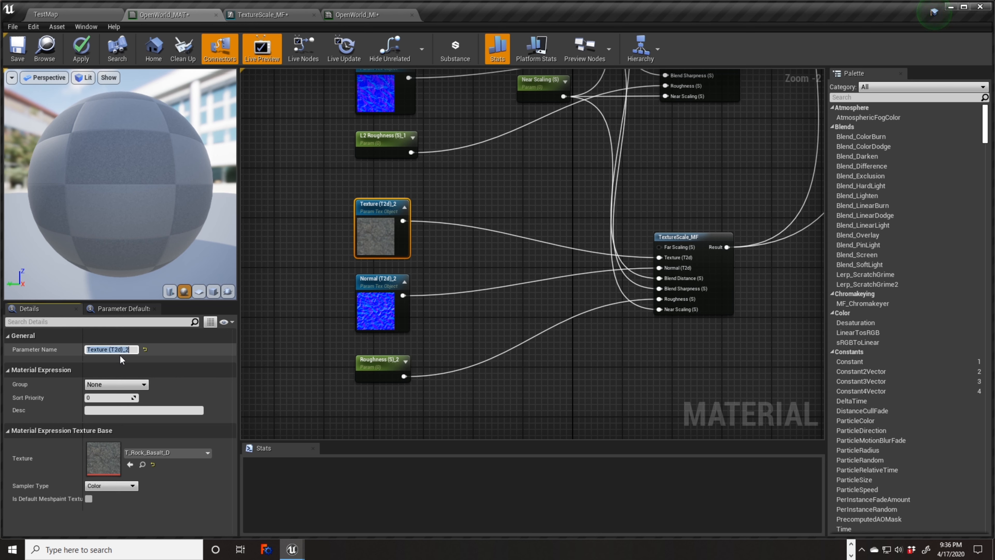
Add the prefix L3 to the third layer's Texture (T2d)_2, Normal (T2d)_2 and Roughness (S)_2 parameter names
key(Home)
text(L2)
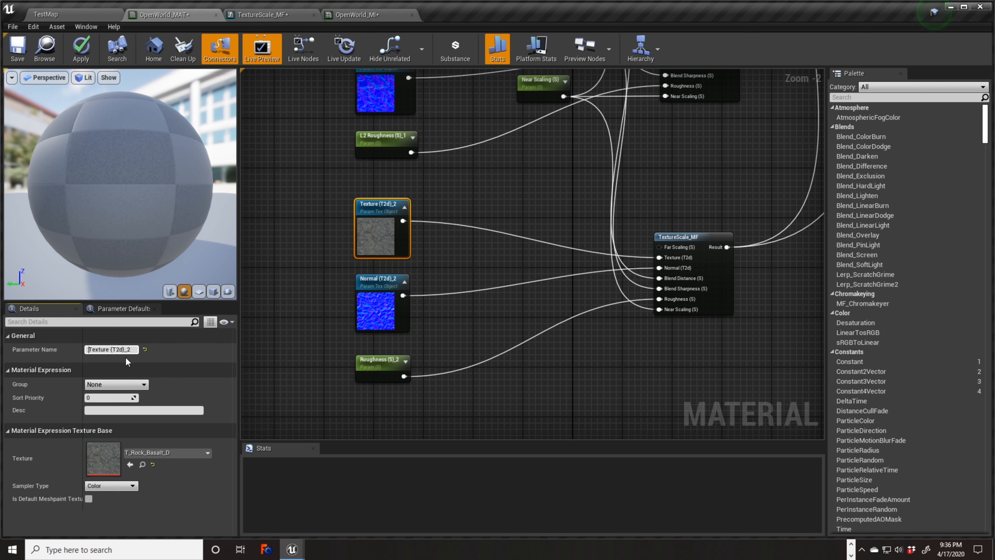
key(Return)
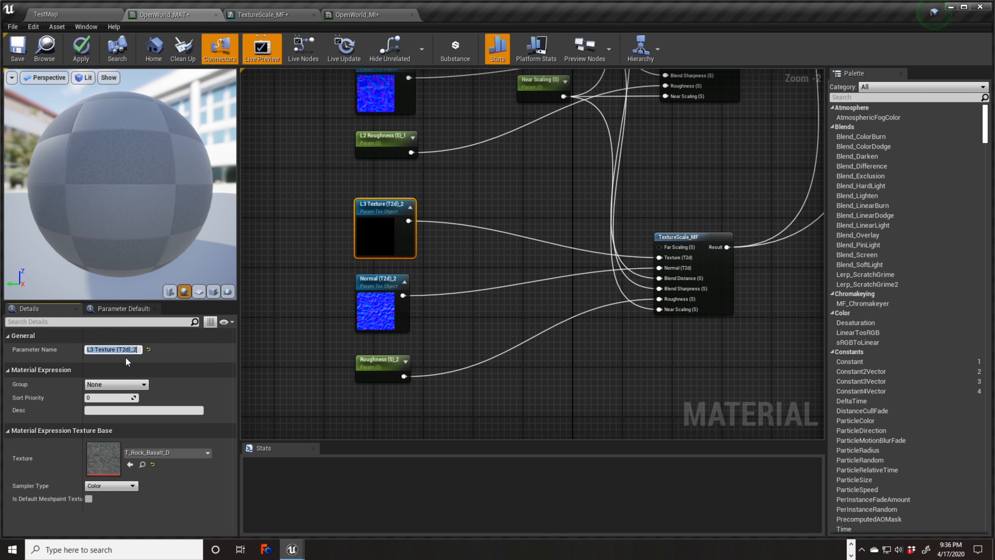
click(375, 310)
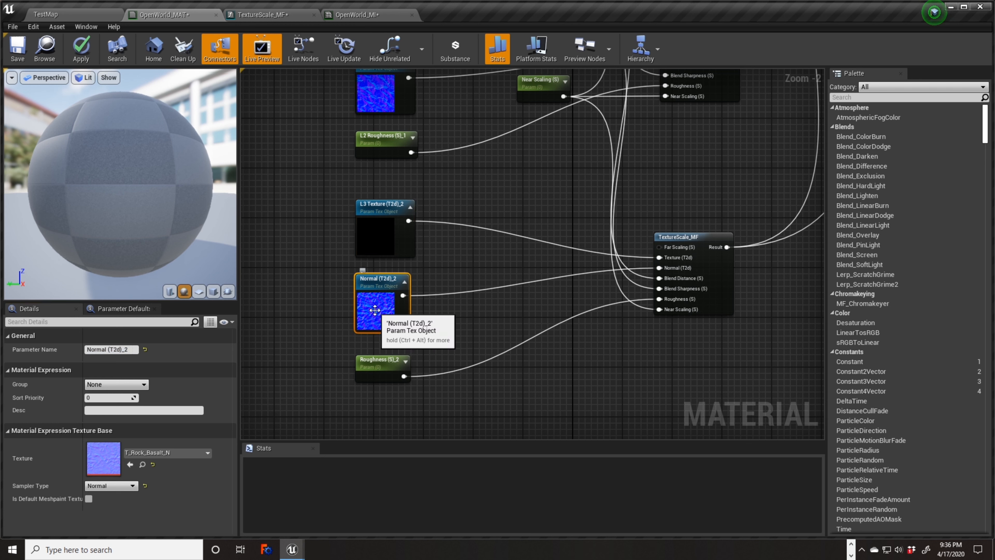
click(87, 350)
text(L3)
key(Return)
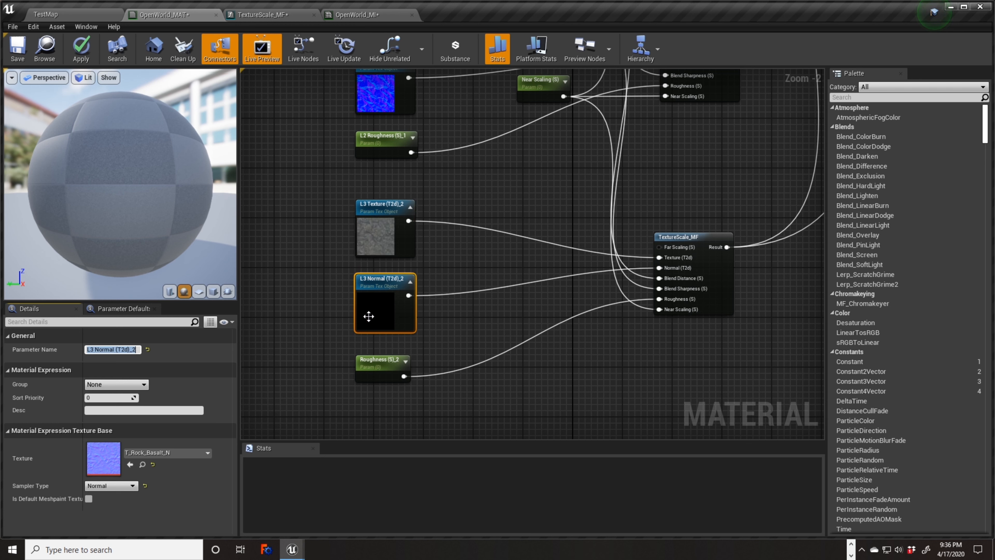
click(370, 360)
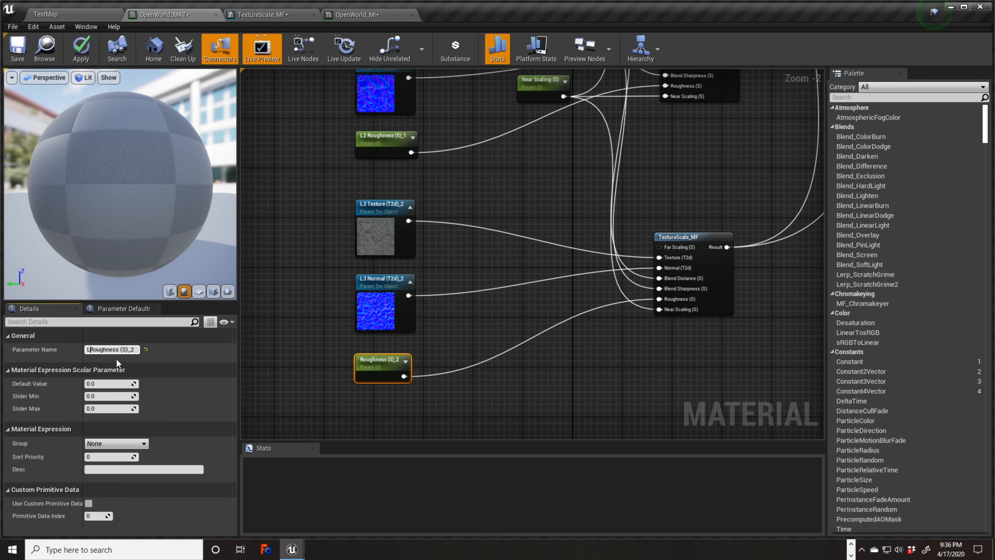
Move the Blend Distance (S), Blend Sharpness (S) and Near Scaling (S) nodes farther from the TextureScale_MF nodes and line up their left edges
right_drag(486, 333, 553, 350)
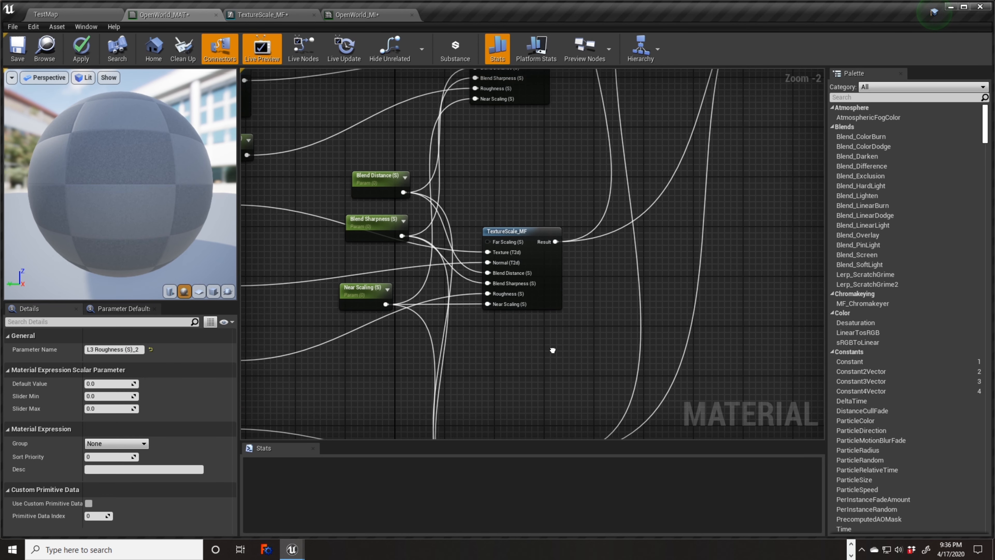
click(522, 234)
right_drag(446, 200, 553, 180)
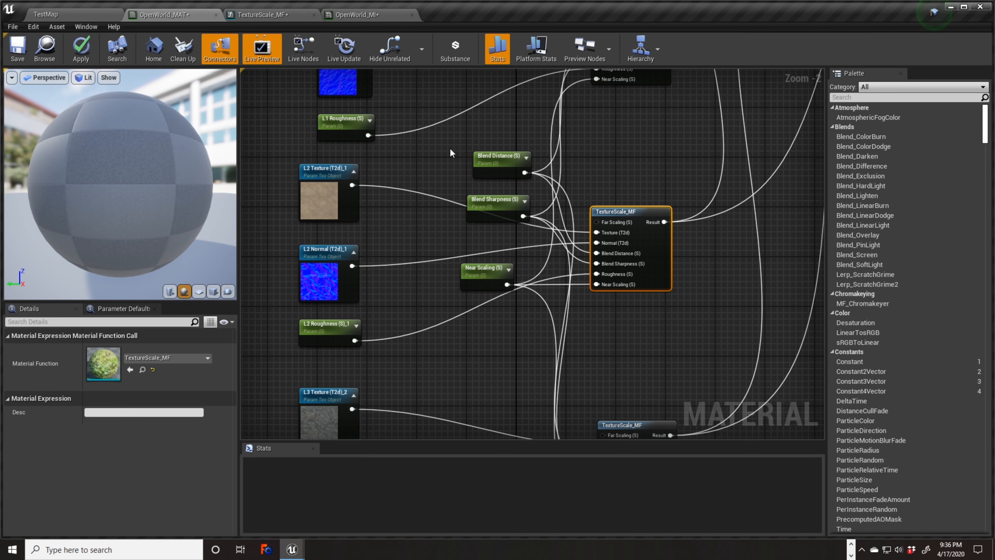
drag(498, 306, 499, 306)
drag(485, 169, 439, 178)
click(451, 177)
click(443, 230)
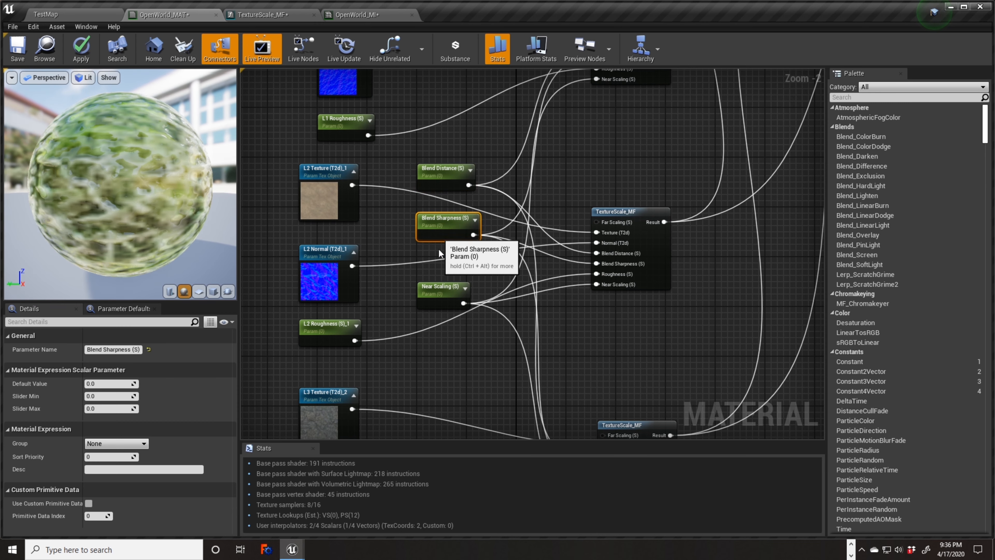
click(439, 290)
Align the L1 texture, normal and roughness nodes with the L2 and L3 groups below, and select the Layer Blend node
right_drag(579, 179, 477, 237)
scroll(516, 234, down, 3)
mouse_move(690, 234)
right_down()
mouse_move(619, 283)
mouse_move(607, 281)
mouse_move(707, 243)
right_up()
drag(431, 237, 392, 224)
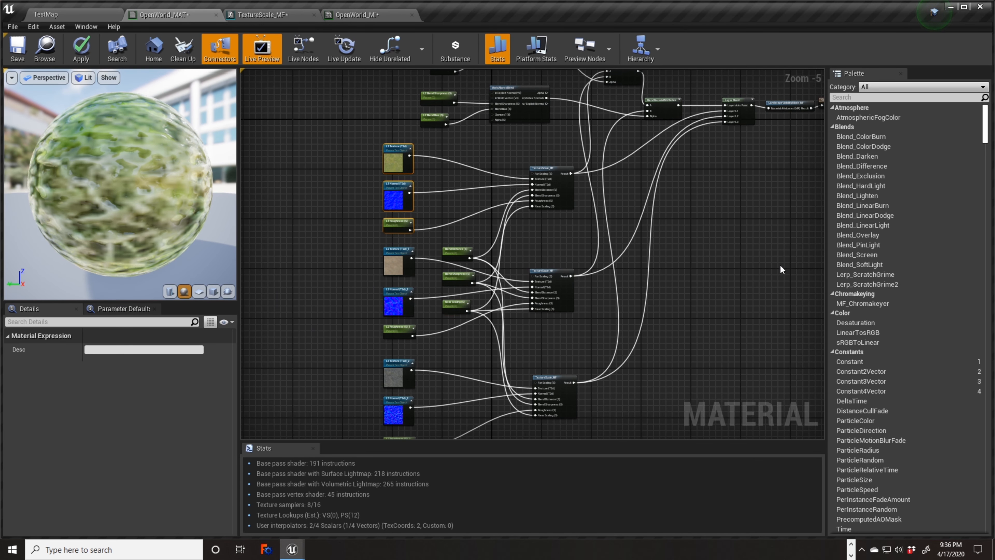
right_drag(780, 264, 648, 306)
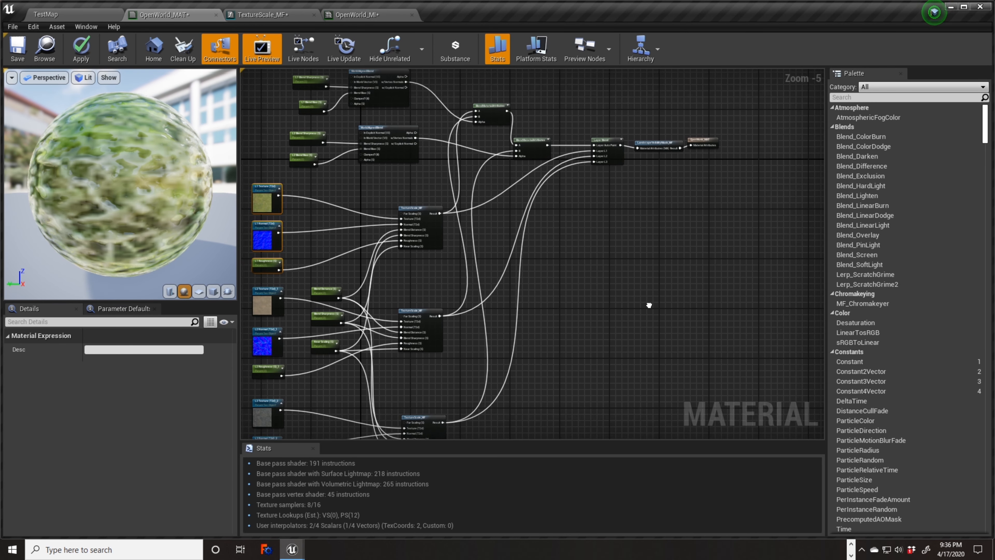
click(605, 142)
right_drag(292, 245, 389, 143)
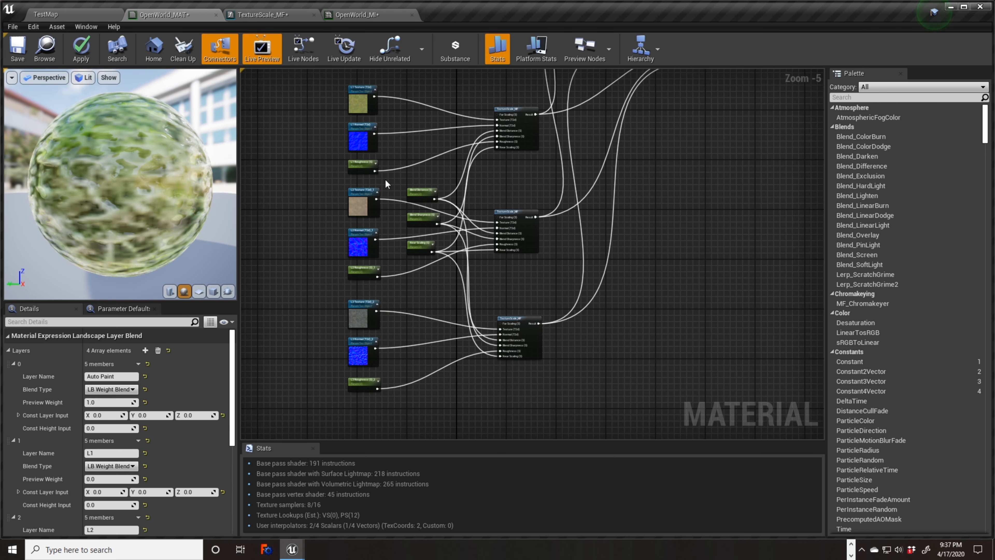
Add three more layer entries to the Layer Blend node
right_drag(638, 361, 544, 359)
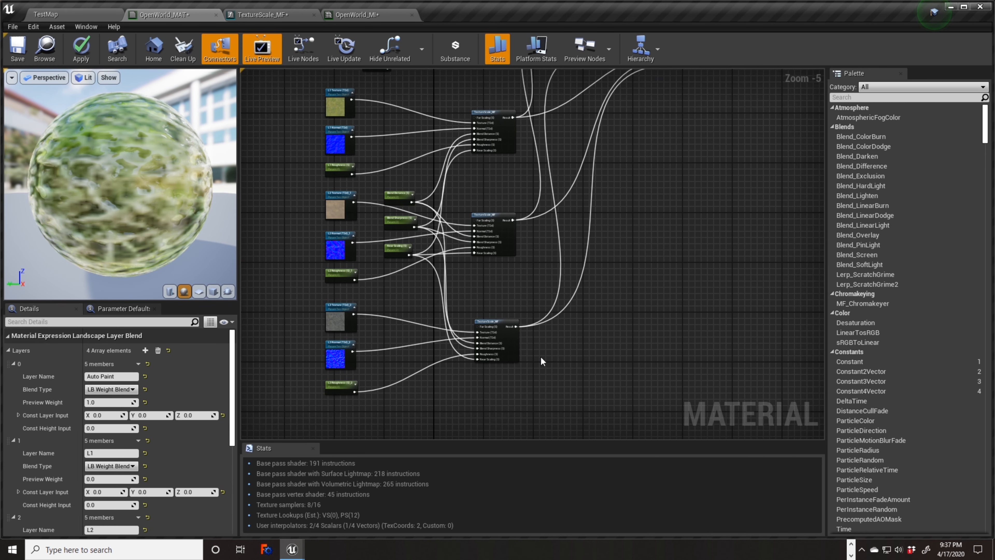
right_drag(575, 320, 641, 251)
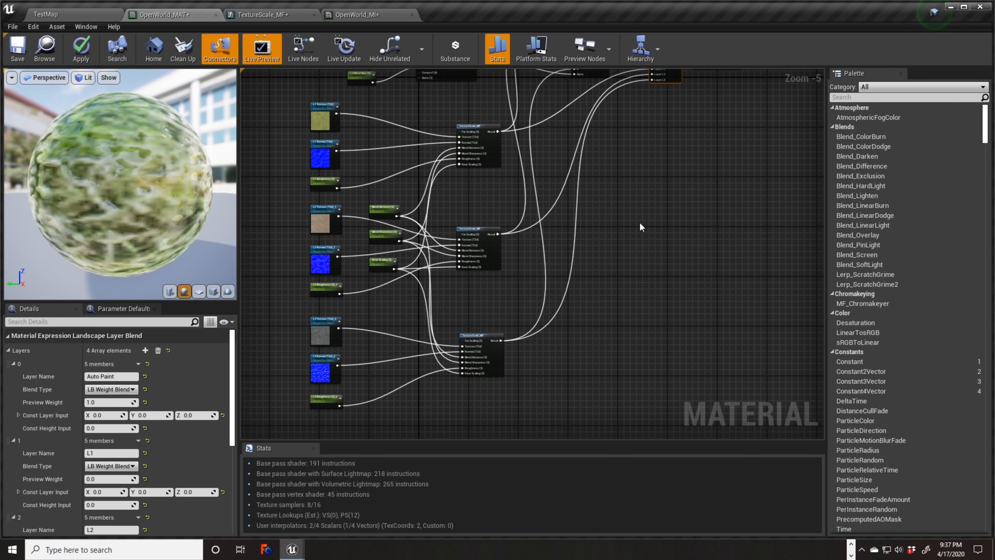
right_drag(639, 222, 633, 272)
scroll(610, 222, up, 3)
scroll(611, 241, up, 1)
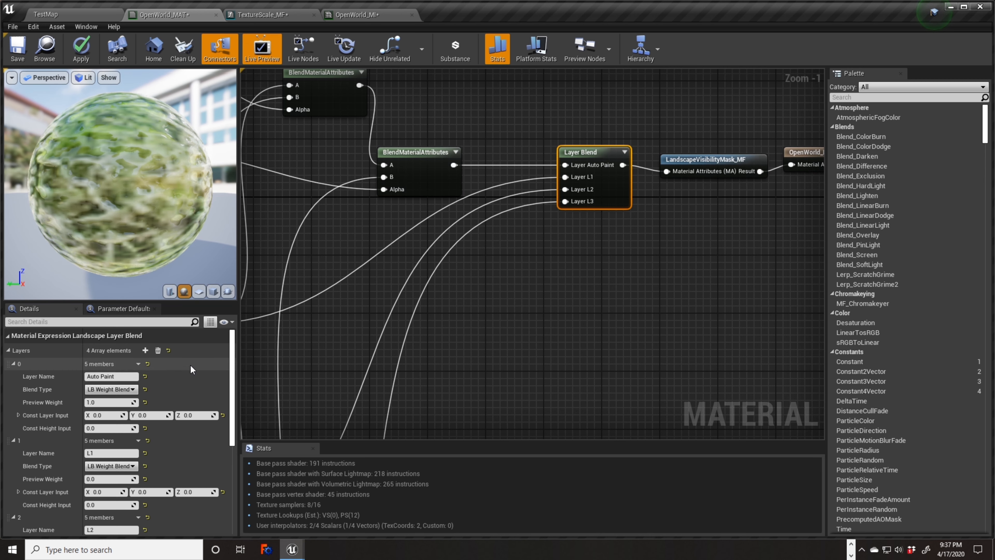
click(145, 350)
click(146, 351)
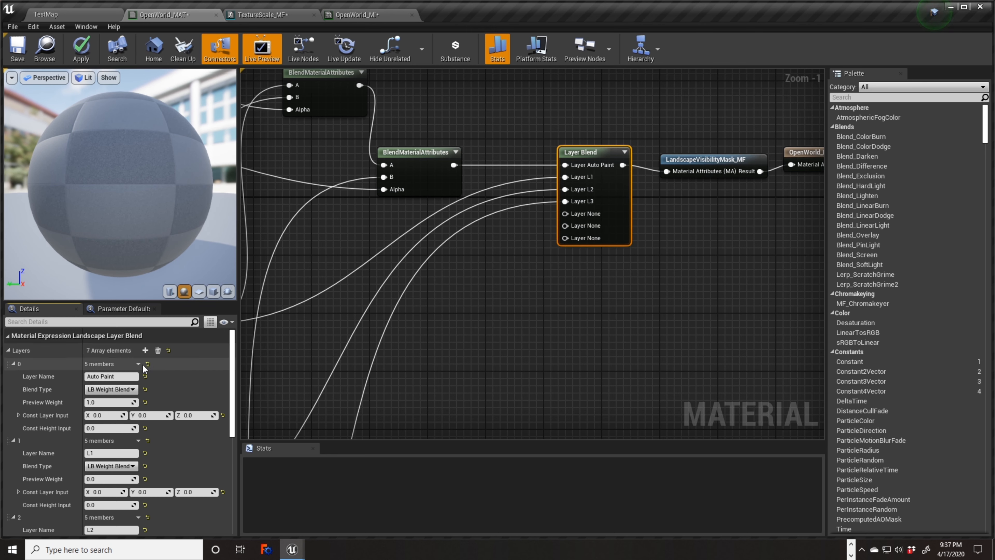
Name the Layer Blend's new entries 4, 5 and 6 as L4, L5 and L6
scroll(40, 458, down, 5)
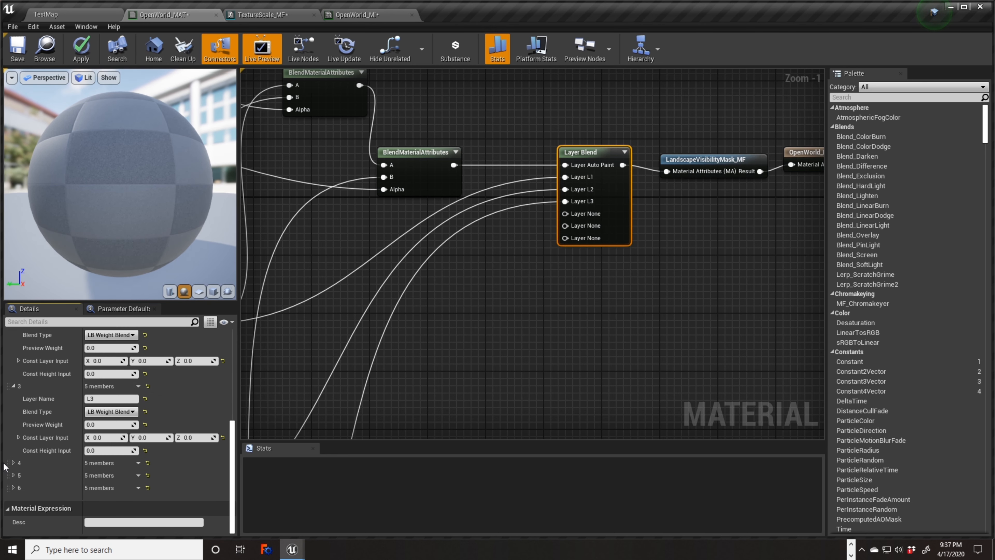
click(13, 463)
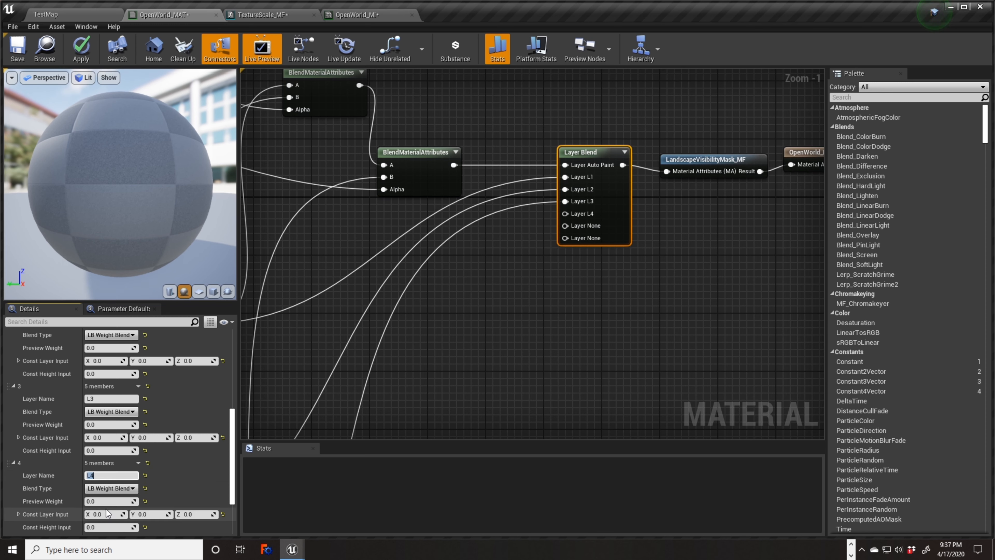
scroll(41, 478, down, 3)
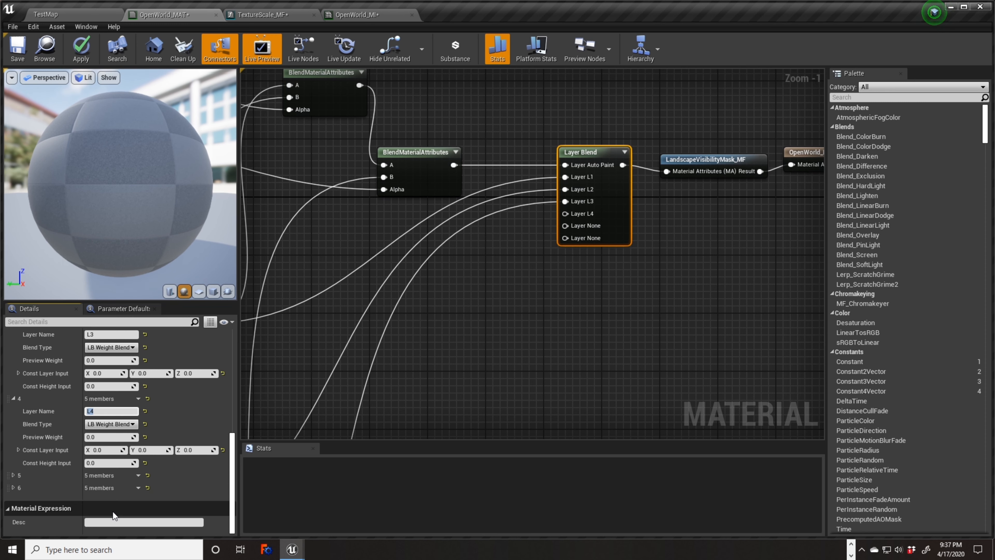
click(14, 475)
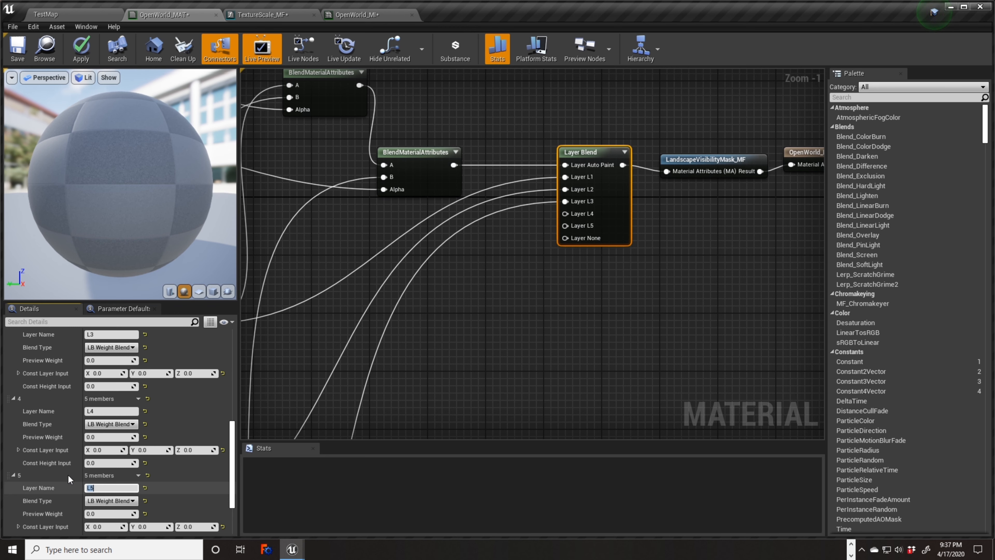
scroll(91, 487, down, 3)
click(13, 487)
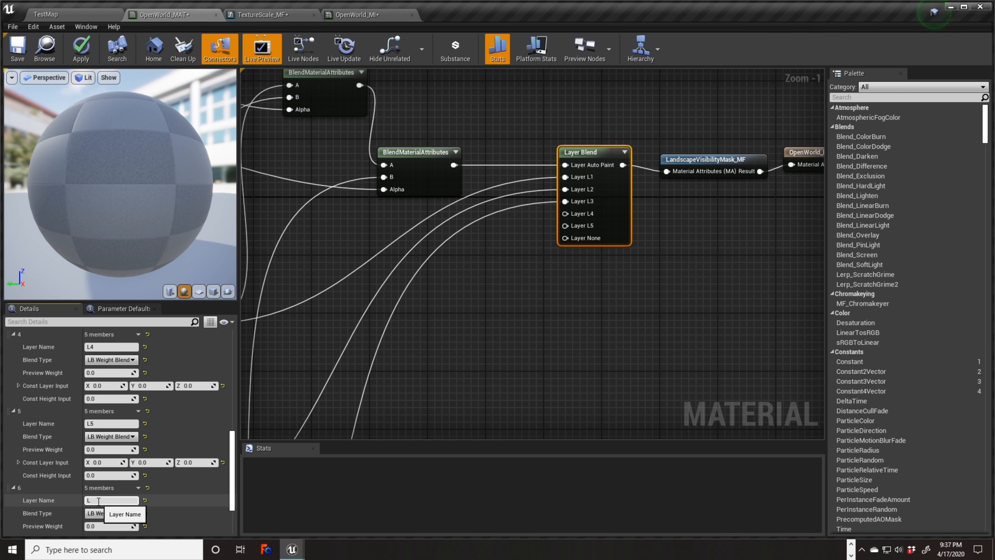
Copy the L3 texture, normal, roughness and TextureScale_MF nodes and paste three copies below the L3 group
right_drag(429, 331, 654, 86)
scroll(468, 202, down, 5)
right_drag(514, 331, 553, 272)
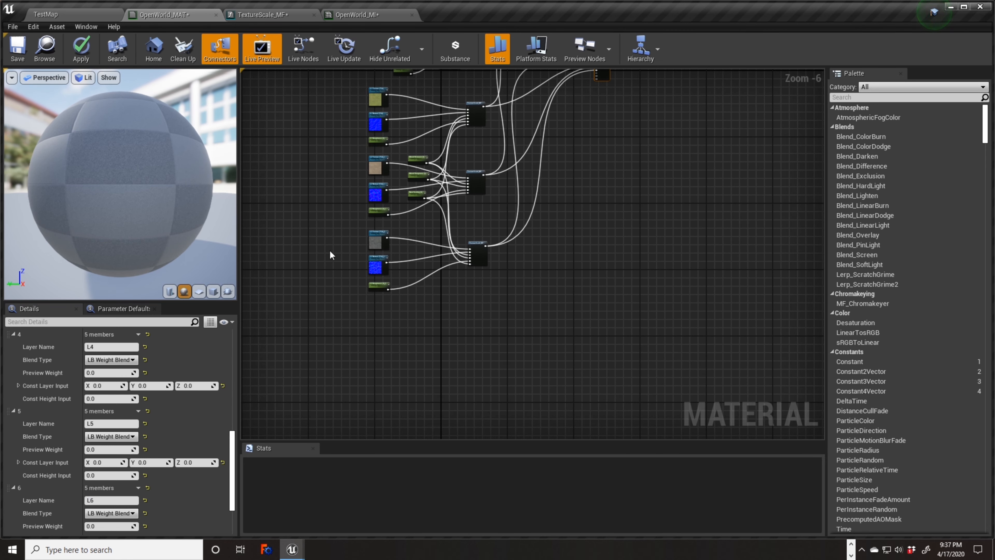
drag(520, 298, 517, 297)
scroll(517, 297, up, 2)
scroll(517, 297, down, 2)
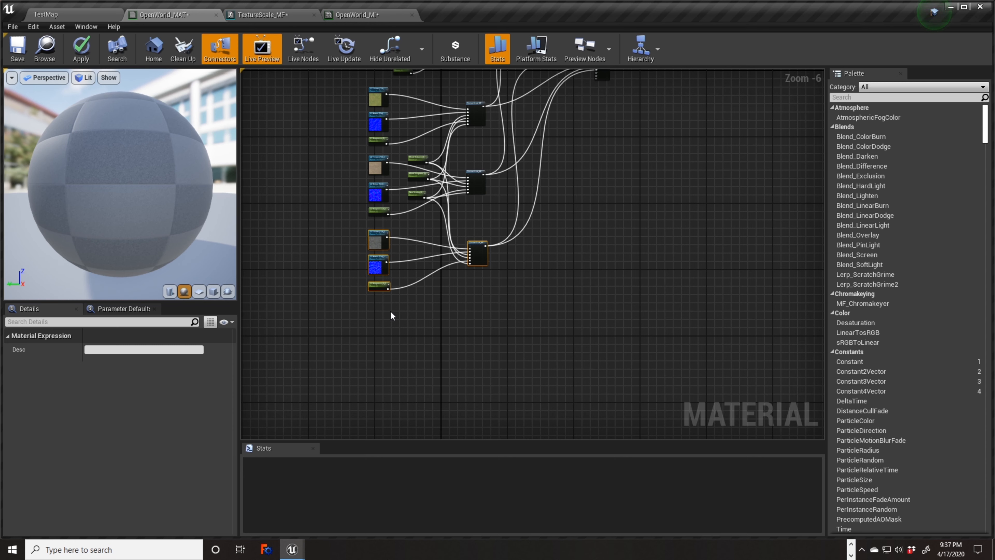
click(371, 315)
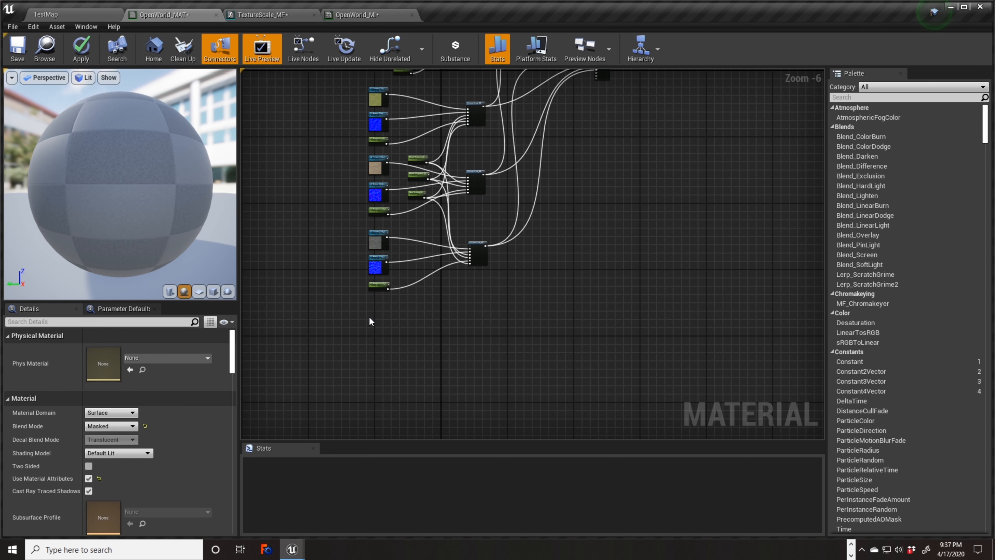
key(ctrl+v)
key(ctrl+v)
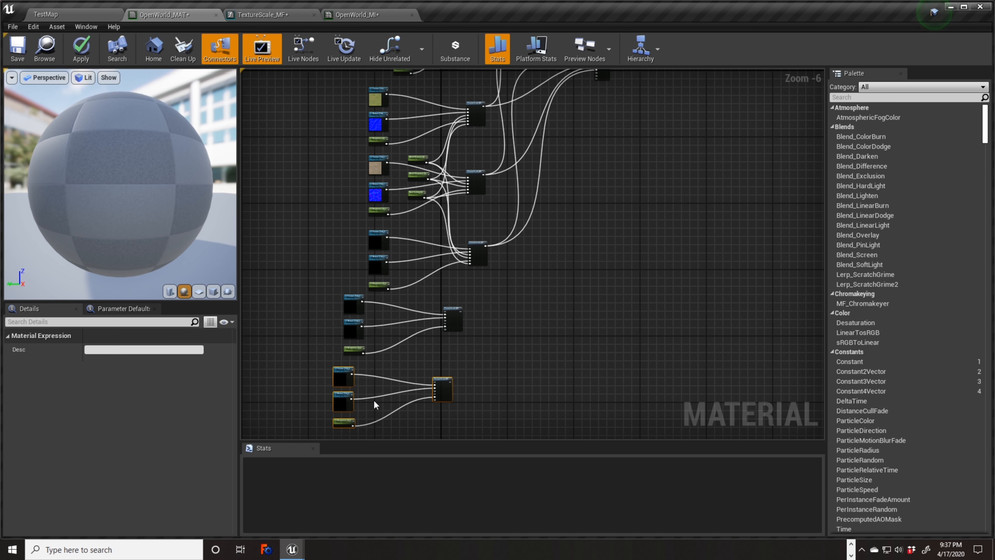
scroll(374, 400, down, 2)
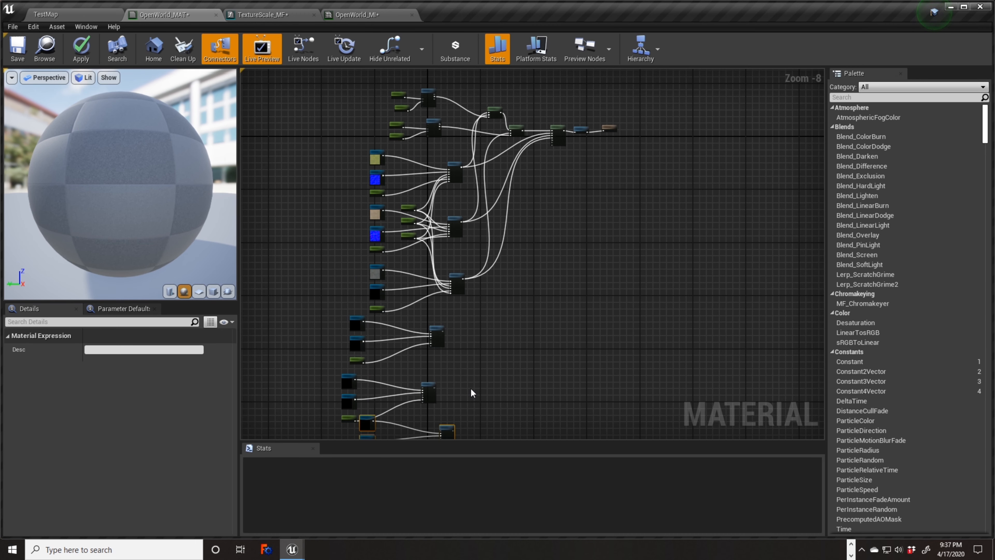
Space out the three pasted node groups and line them up in a column beneath the L3 group
right_drag(471, 387, 480, 263)
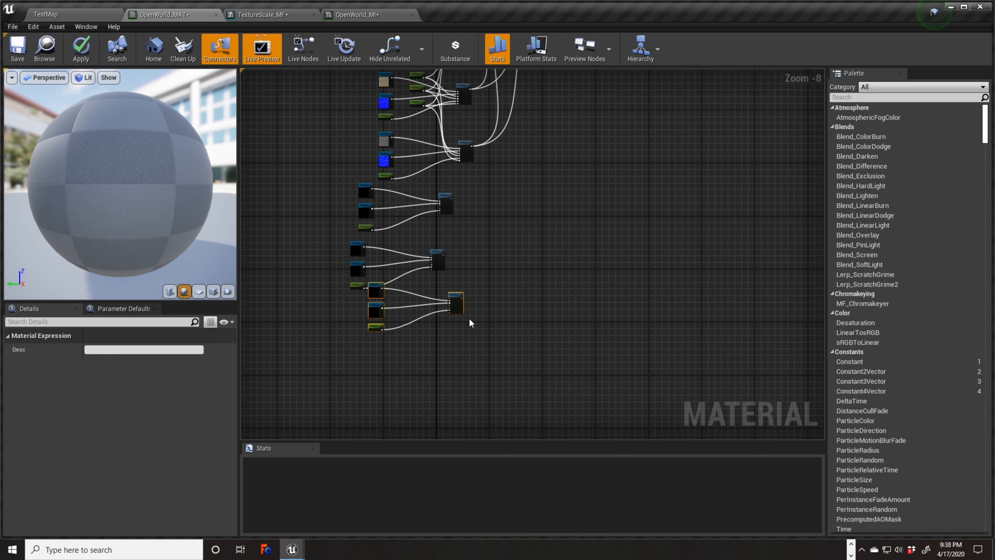
drag(461, 307, 462, 335)
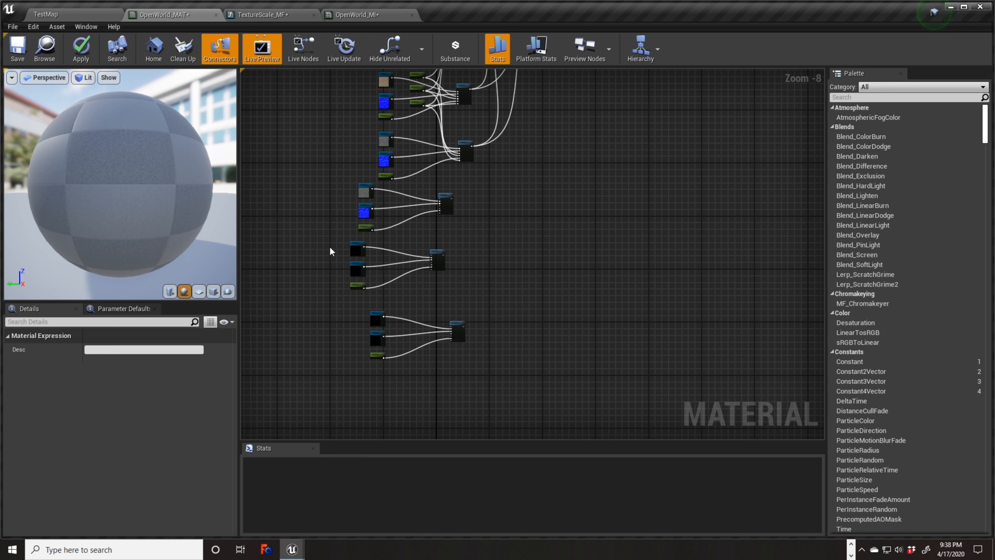
drag(427, 286, 472, 271)
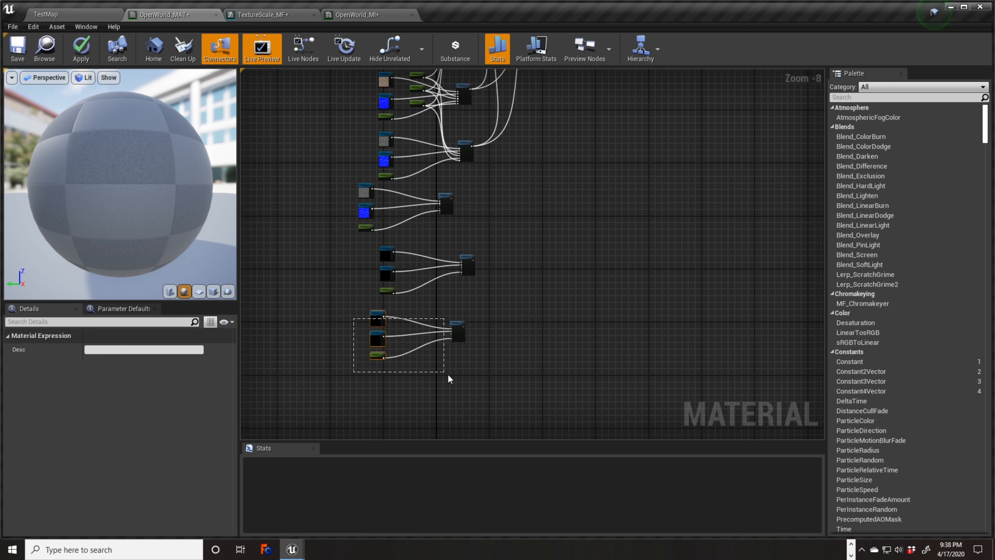
drag(463, 336, 473, 344)
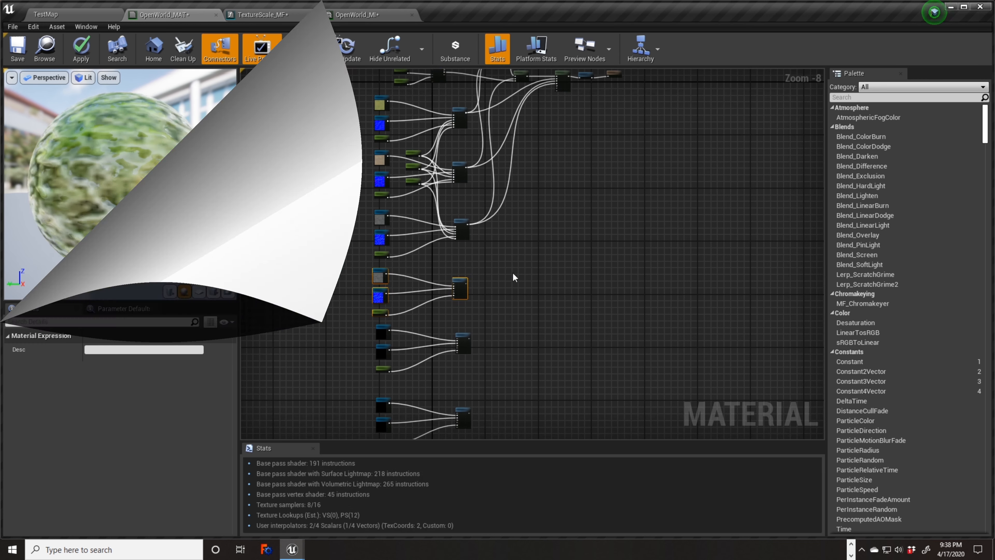
Connect the shared Blend Distance (S), Blend Sharpness (S) and Near Scaling (S) parameters to the first copied group's TextureScale_MF node
scroll(513, 273, up, 3)
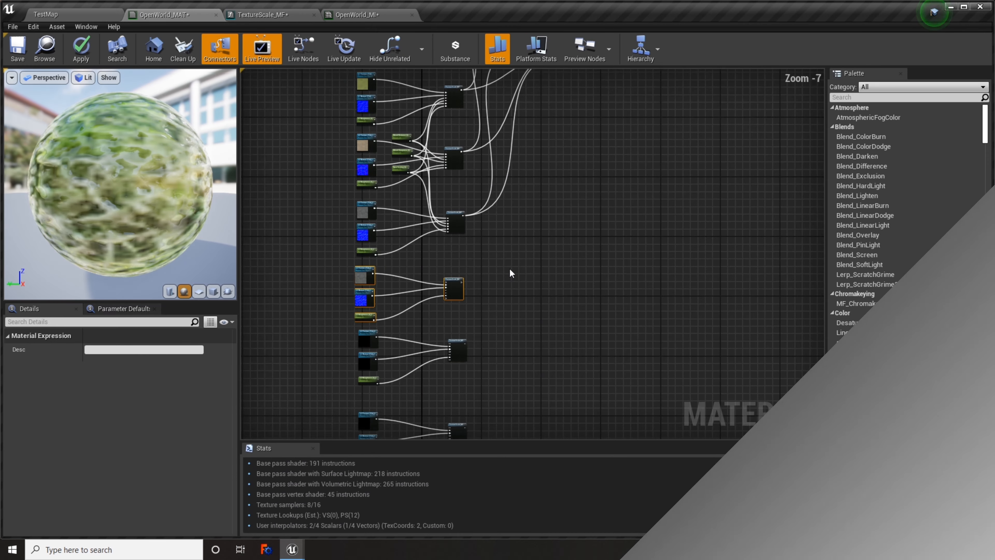
click(451, 226)
drag(461, 235, 398, 163)
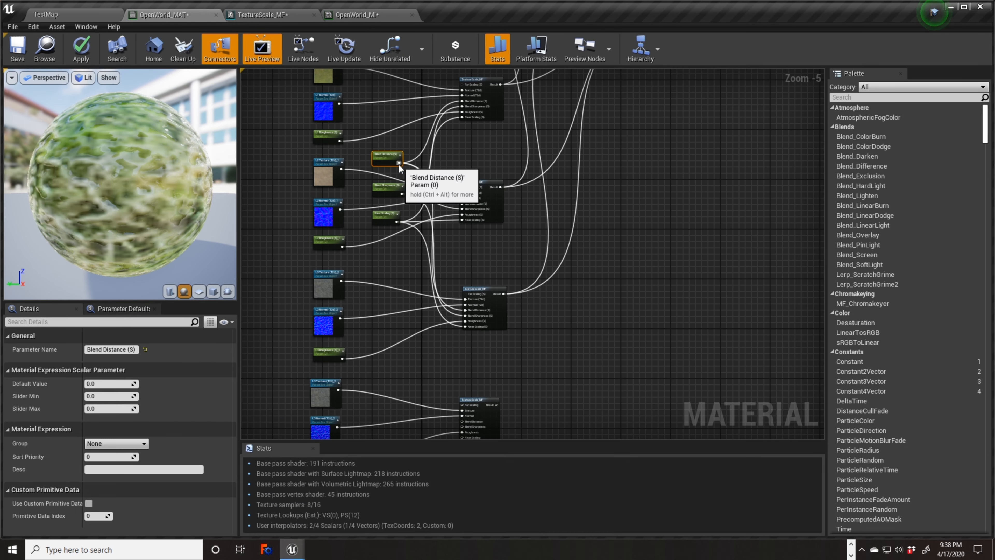
scroll(405, 176, up, 5)
right_drag(407, 181, 434, 243)
drag(408, 196, 579, 248)
right_drag(520, 112, 572, 376)
drag(458, 205, 623, 178)
right_drag(500, 162, 497, 437)
drag(449, 282, 590, 367)
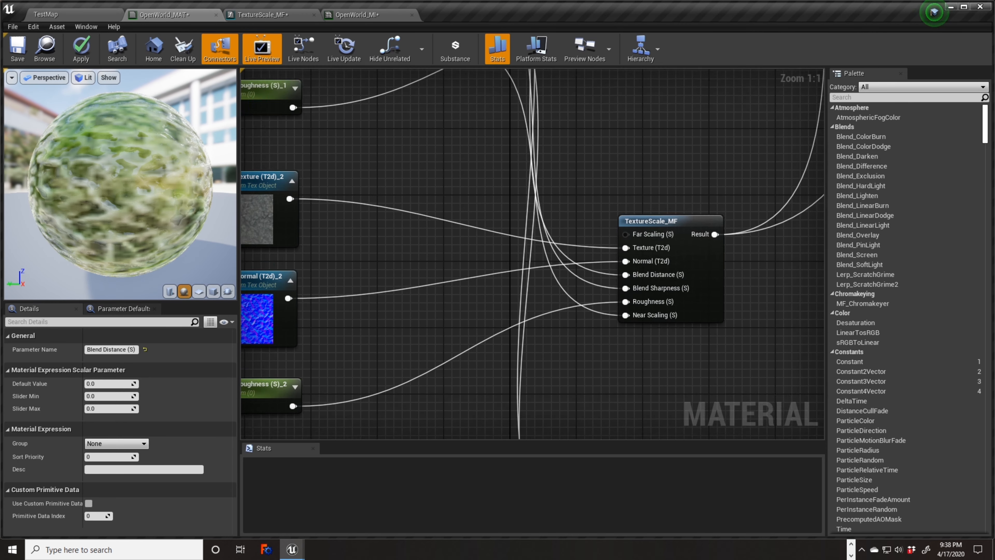
right_drag(482, 98, 463, 309)
drag(425, 254, 599, 340)
right_drag(578, 169, 619, 438)
right_drag(604, 202, 635, 422)
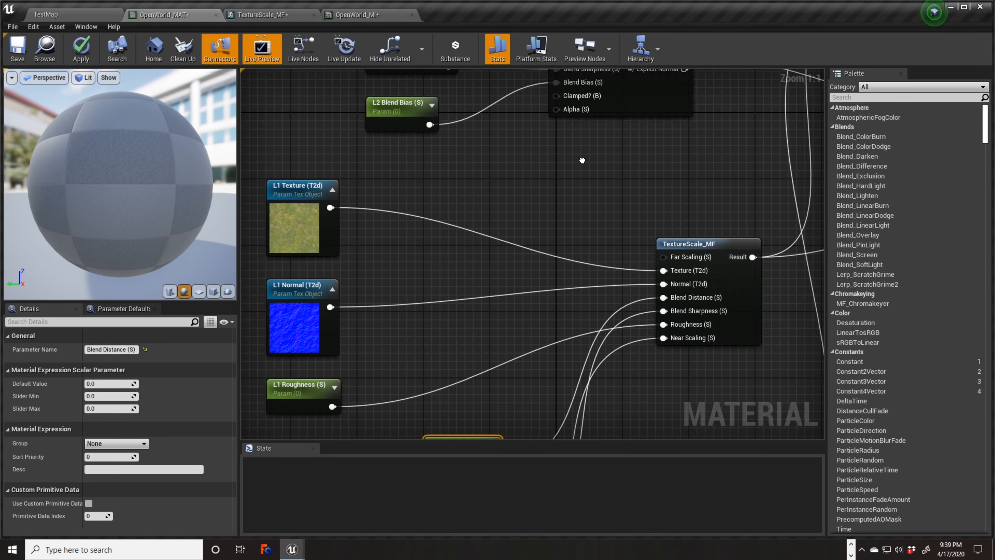
Create a Far Scaling (S) parameter from the L1 TextureScale_MF input and connect it to the L2 TextureScale_MF node as well
right_drag(583, 160, 571, 123)
drag(658, 221, 472, 318)
click(540, 282)
right_click(659, 221)
click(682, 239)
drag(579, 223, 430, 302)
right_drag(431, 302, 409, 168)
drag(454, 179, 638, 361)
right_drag(647, 104, 629, 164)
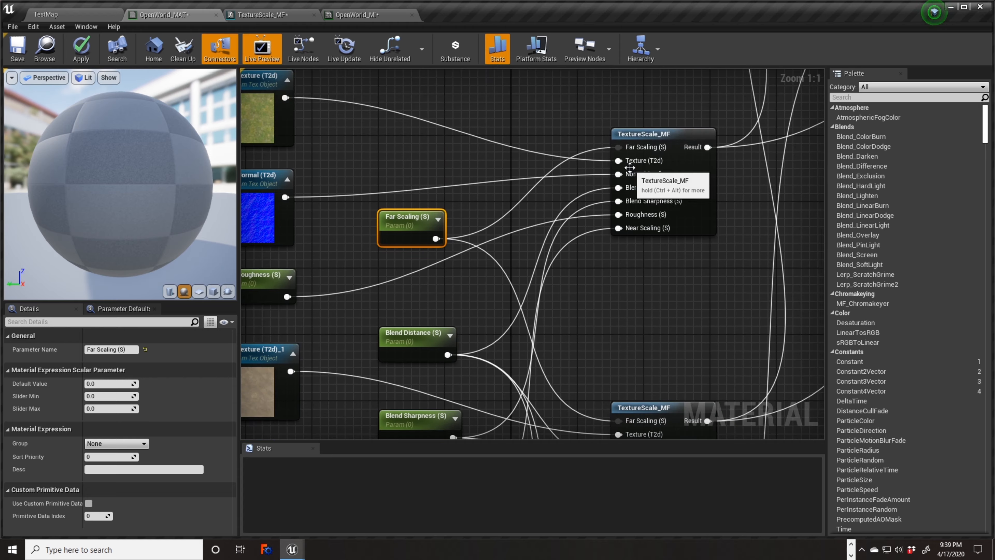
right_drag(575, 117, 611, 225)
right_drag(595, 171, 547, 246)
Check the Far Scaling input's type and Use Preview Value as Default setting in the TextureScale_MF function
click(279, 17)
scroll(333, 267, down, 5)
right_drag(333, 267, 652, 289)
scroll(407, 215, up, 6)
right_drag(406, 216, 403, 327)
click(348, 232)
right_drag(306, 279, 388, 285)
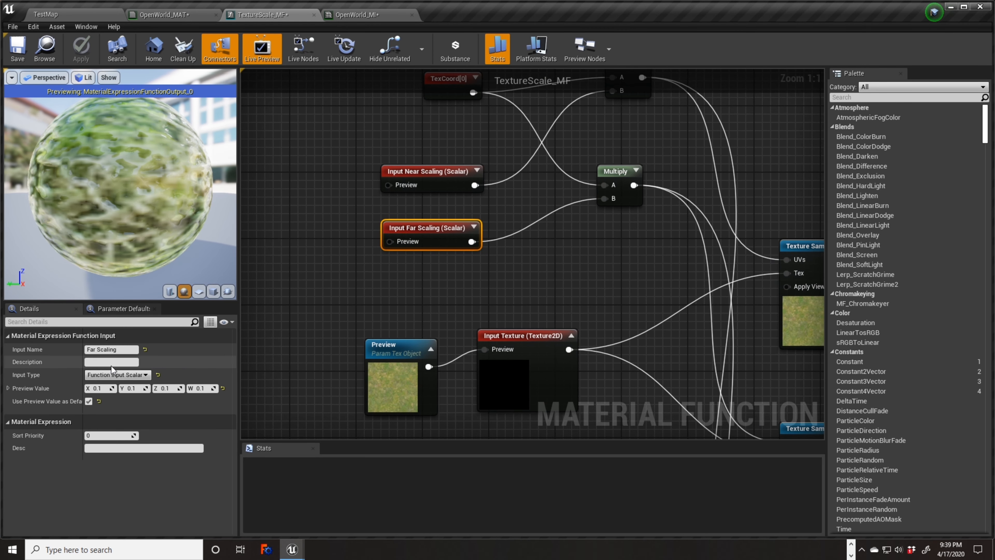
click(131, 375)
click(102, 361)
click(89, 402)
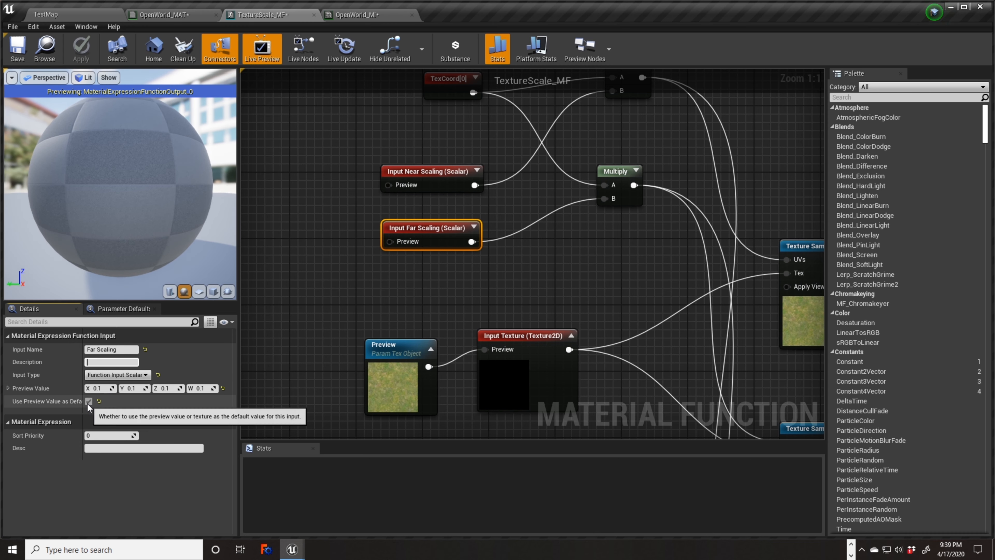
right_drag(372, 220, 325, 297)
click(88, 58)
In OpenWorld_MAT, connect the Far Scaling (S) parameter to the remaining TextureScale_MF nodes, from L3 down through the copied groups
click(169, 16)
right_drag(425, 283, 364, 74)
right_drag(527, 419, 544, 336)
right_drag(419, 162, 429, 279)
drag(388, 115, 574, 310)
right_drag(549, 251, 560, 435)
drag(388, 220, 593, 273)
right_drag(549, 86, 559, 396)
drag(424, 179, 606, 241)
right_drag(584, 196, 580, 436)
right_drag(579, 102, 582, 339)
drag(425, 176, 621, 318)
right_drag(596, 196, 599, 309)
right_drag(576, 138, 565, 433)
Connect the shared Blend Distance, Blend Sharpness and Near Scaling parameters to the last two copied TextureScale_MF nodes
drag(431, 191, 411, 340)
click(493, 354)
right_drag(493, 353, 463, 51)
drag(404, 121, 630, 348)
right_drag(630, 347, 631, 437)
drag(483, 266, 655, 402)
drag(484, 118, 471, 112)
click(464, 137)
drag(488, 202, 670, 145)
right_drag(642, 76, 610, 357)
drag(464, 133, 645, 349)
right_drag(611, 125, 592, 435)
right_drag(568, 78, 574, 366)
drag(431, 219, 619, 310)
right_drag(586, 126, 593, 362)
right_drag(589, 105, 586, 321)
drag(441, 202, 627, 247)
Connect the Result outputs of the copied TextureScale_MF nodes to the Layer Blend's L4, L5 and L6 inputs
scroll(550, 246, down, 7)
scroll(510, 228, up, 4)
right_drag(592, 133, 409, 238)
drag(353, 340, 682, 269)
right_drag(627, 411, 588, 70)
drag(426, 240, 699, 115)
right_drag(451, 333, 641, 188)
right_drag(418, 370, 533, 75)
right_drag(489, 332, 486, 441)
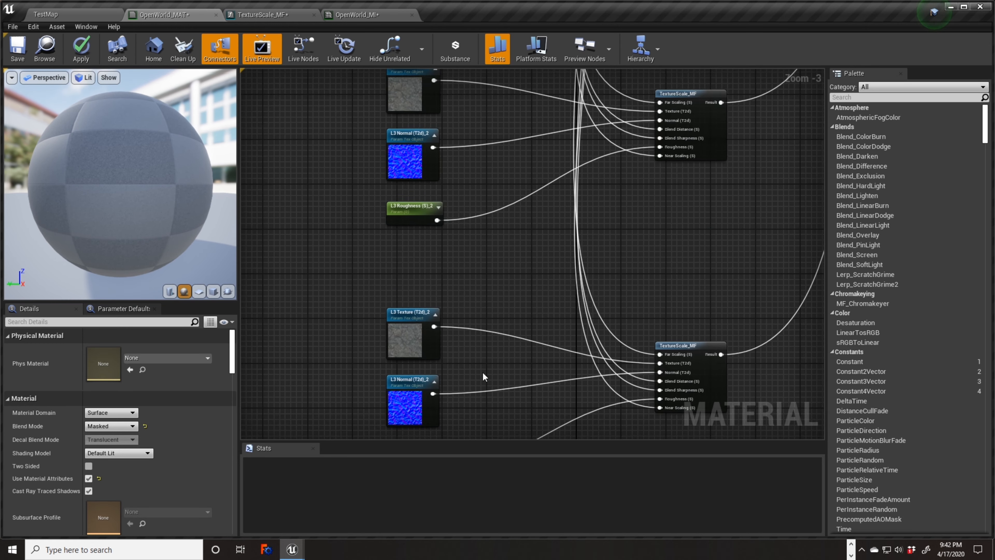
Rename the texture parameter in the middle copied L3 group as L4 Texture
right_drag(462, 235, 460, 377)
click(413, 224)
click(96, 349)
key(BackSpace)
text(4)
key(Return)
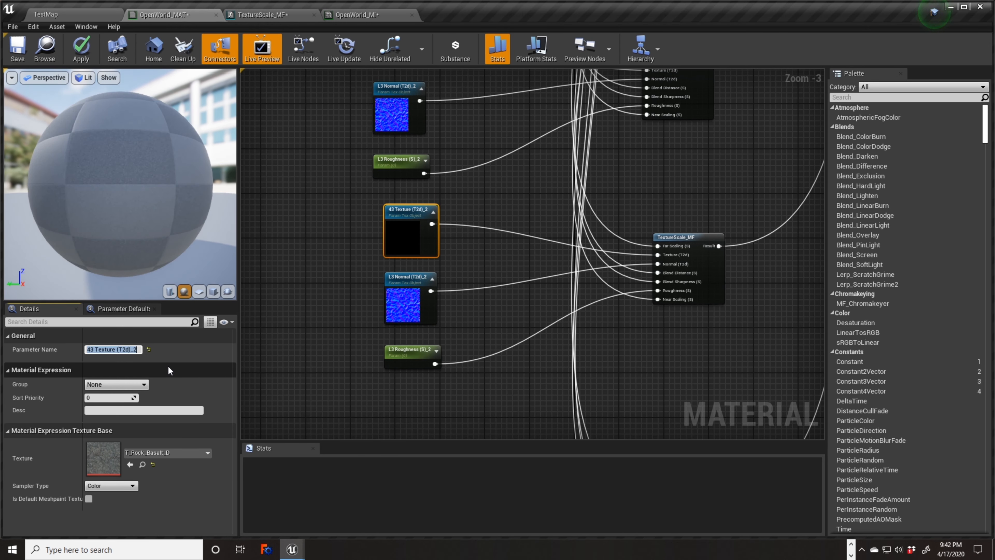
click(91, 350)
key(BackSpace)
text(L)
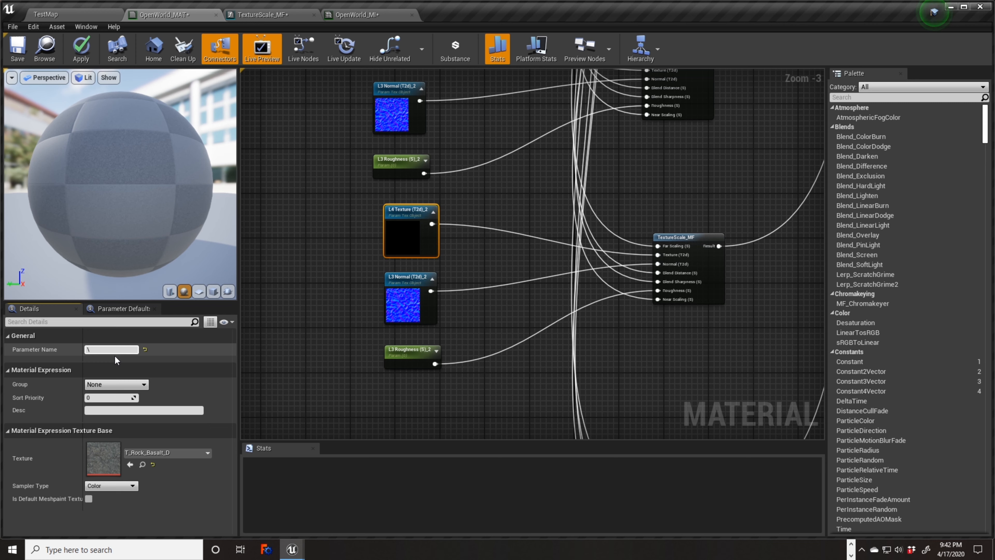
key(BackSpace)
text(L4 Textur)
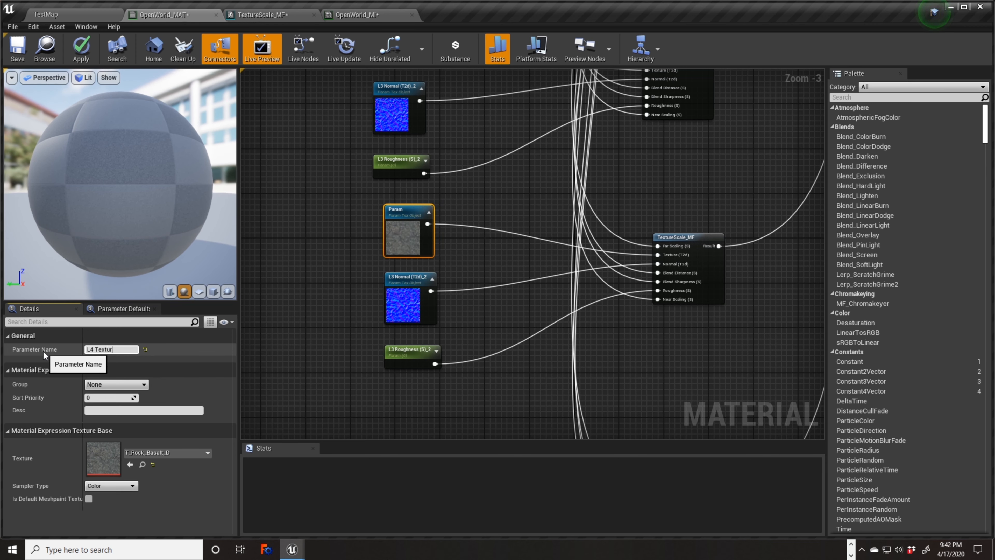
text(e)
key(Return)
Strip the (T2d)_2 suffix from the texture parameter name in the first copied L3 group
right_drag(450, 98, 438, 221)
key(Delete)
key(Delete)
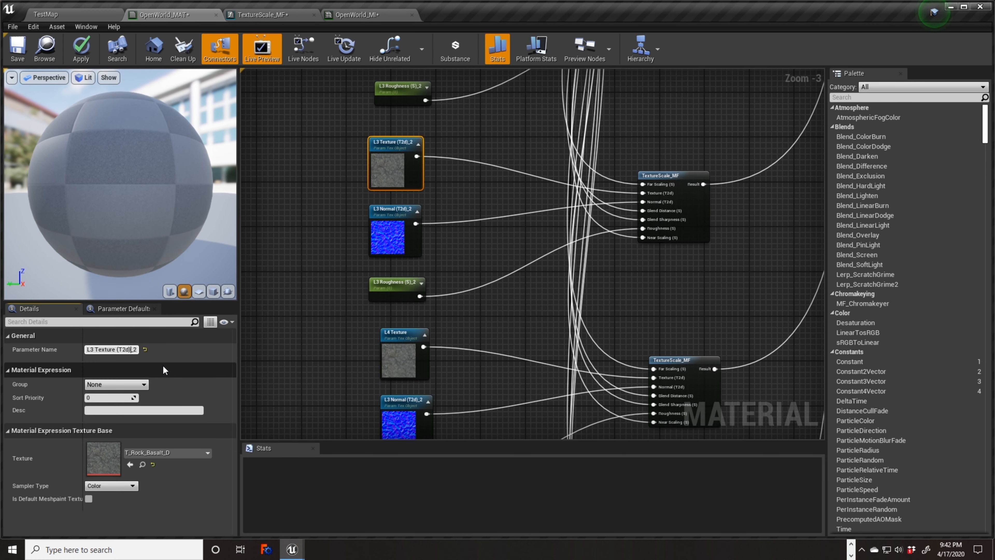
key(BackSpace)
key(BackSpace)
key(BackSpace)
key(BackSpace)
key(BackSpace)
key(BackSpace)
key(Return)
Remove the type suffixes from the first layer's parameters, naming them L1 Texture, L1 Normal and L1 Roughness
right_drag(326, 117, 297, 436)
click(359, 239)
click(135, 348)
key(BackSpace)
key(BackSpace)
key(BackSpace)
key(BackSpace)
key(BackSpace)
key(BackSpace)
key(Return)
click(376, 317)
click(136, 348)
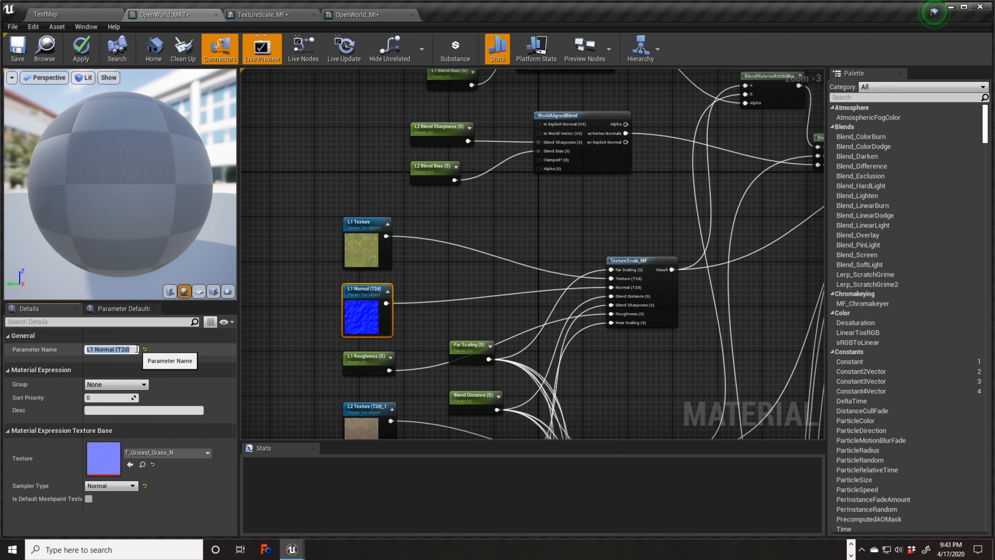
key(Return)
click(368, 360)
click(136, 350)
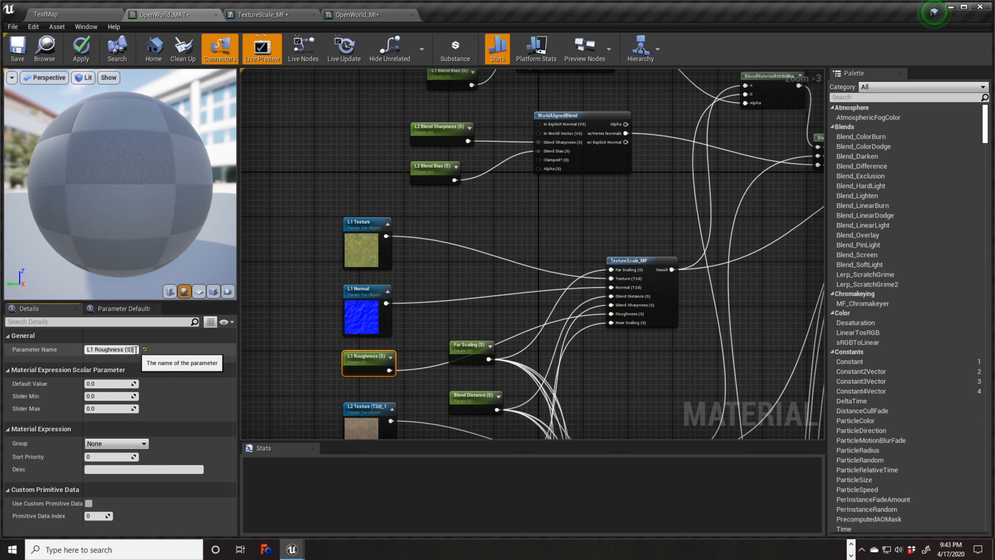
Remove the type and number suffixes from the second layer's parameters, naming them L2 Texture, L2 Normal and L2 Roughness
right_drag(352, 434, 356, 259)
click(356, 258)
key(BackSpace)
key(Return)
right_drag(276, 353, 278, 263)
click(358, 246)
click(117, 349)
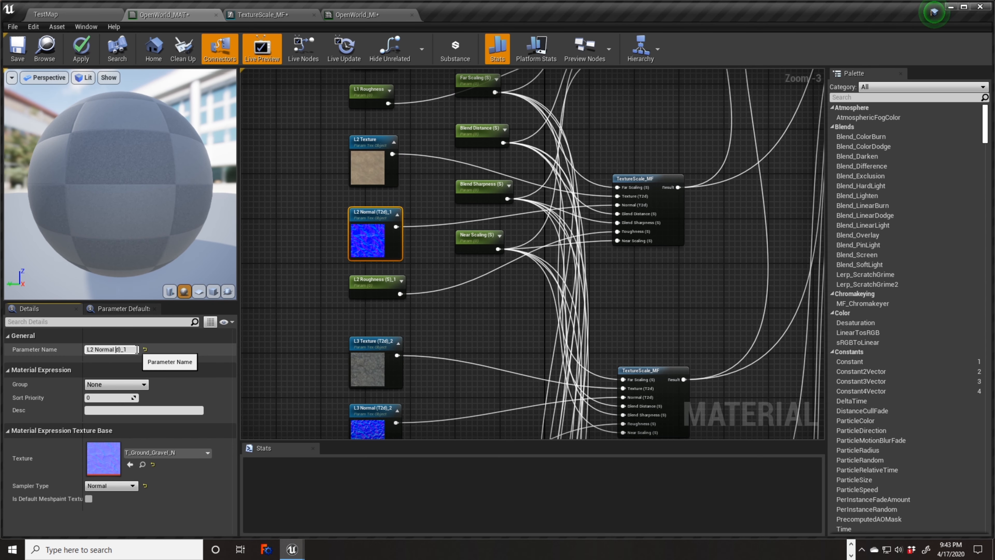
key(Delete)
key(Delete)
key(Delete)
key(Return)
click(365, 283)
click(140, 350)
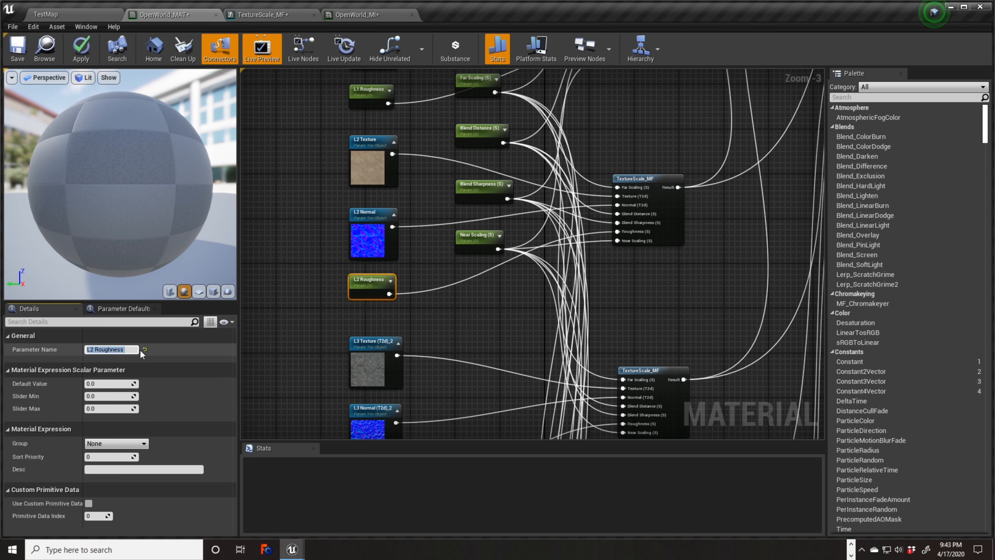
Strip the type and number suffix from the third layer's texture parameter, naming it L3 Texture
right_drag(365, 367, 367, 204)
click(367, 203)
right_drag(311, 247, 287, 238)
click(116, 349)
key(Delete)
key(Delete)
key(Delete)
key(Delete)
key(Delete)
key(Delete)
key(Delete)
key(Delete)
key(Return)
Remove the (T2d)_2 suffix from the third layer's normal parameter so it is named L3 Normal
click(350, 237)
click(134, 349)
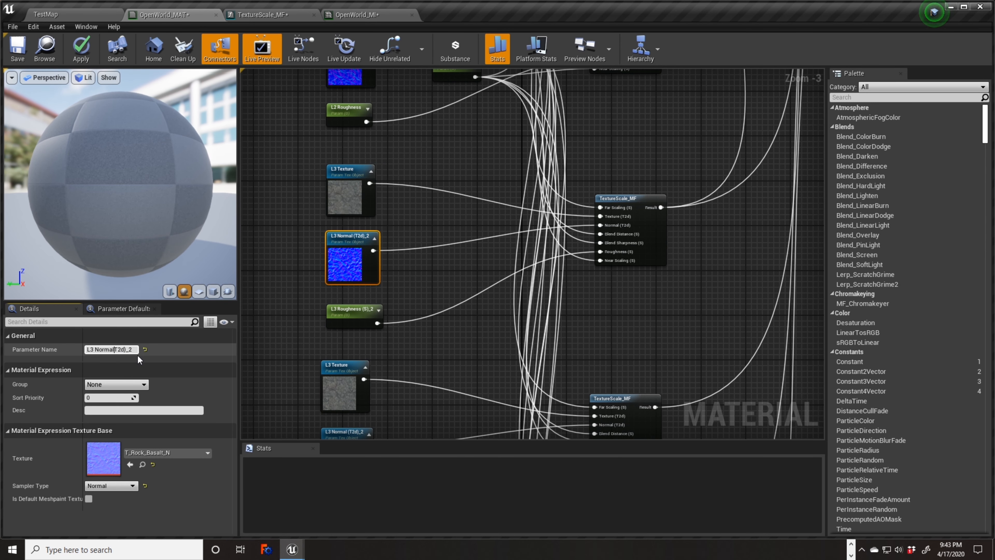
key(Delete)
key(Delete)
key(Delete)
key(Delete)
key(Delete)
key(Delete)
key(Return)
Remove the (S)_2 suffix from the third layer's roughness parameter so it is named L3 Roughness
click(351, 309)
click(137, 349)
click(124, 349)
key(Delete)
key(Delete)
key(Delete)
key(Delete)
key(Delete)
key(Delete)
key(Return)
Rename the texture parameter in the group directly below L3 Roughness as L4 Texture
right_drag(431, 350, 424, 182)
click(335, 202)
click(118, 349)
right_drag(701, 179, 733, 133)
text(L4 Texture)
key(Return)
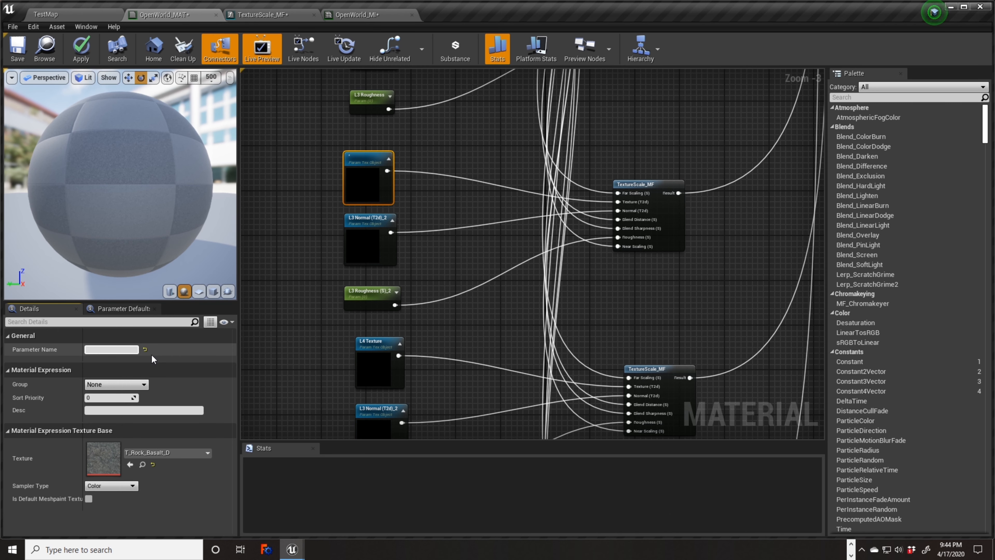
Rename the normal parameter directly below that L4 Texture node as L4 Normal
click(371, 239)
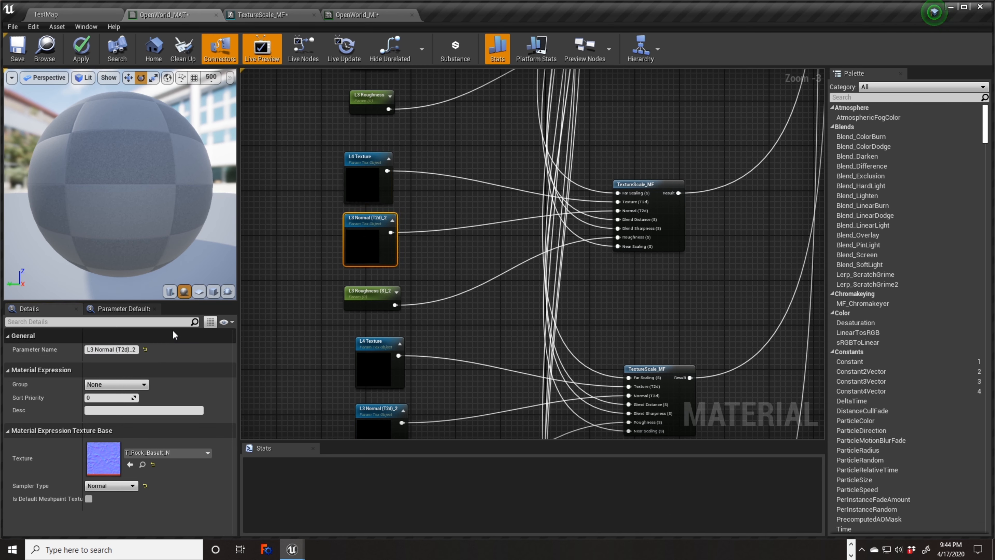
key(Delete)
key(Delete)
key(Delete)
key(Delete)
key(Delete)
text(l)
key(Return)
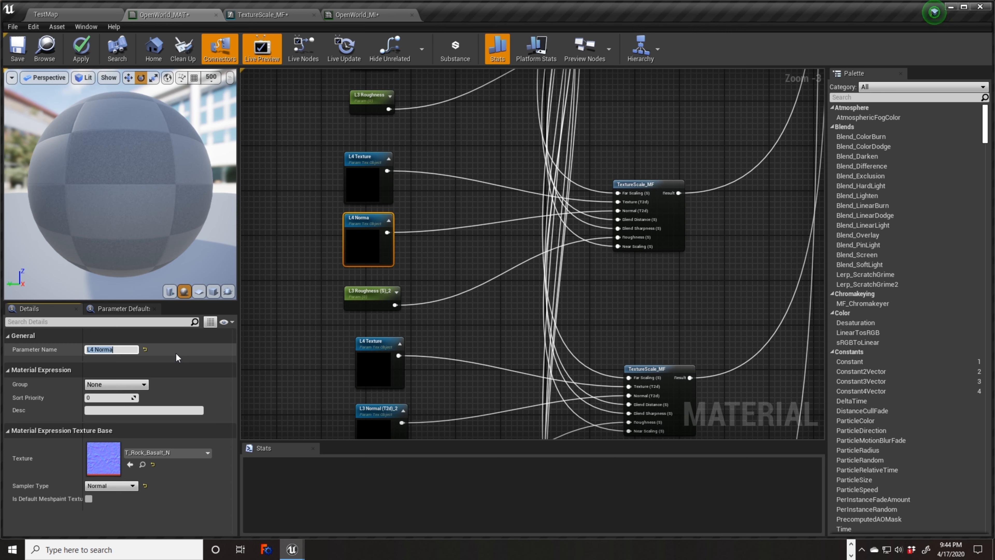
Rename the roughness parameter in the second-to-last layer group as L4 Roughness
right_drag(501, 356, 499, 138)
click(381, 272)
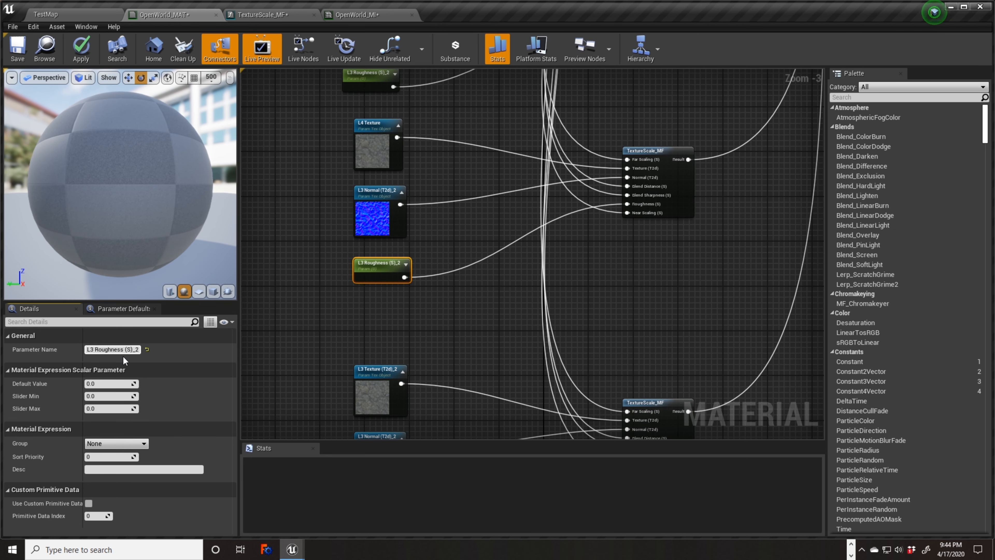
key(Return)
Rename the texture parameter in the last layer group as L5 Texture, dropping its type and number suffix
click(368, 397)
click(117, 351)
key(Home)
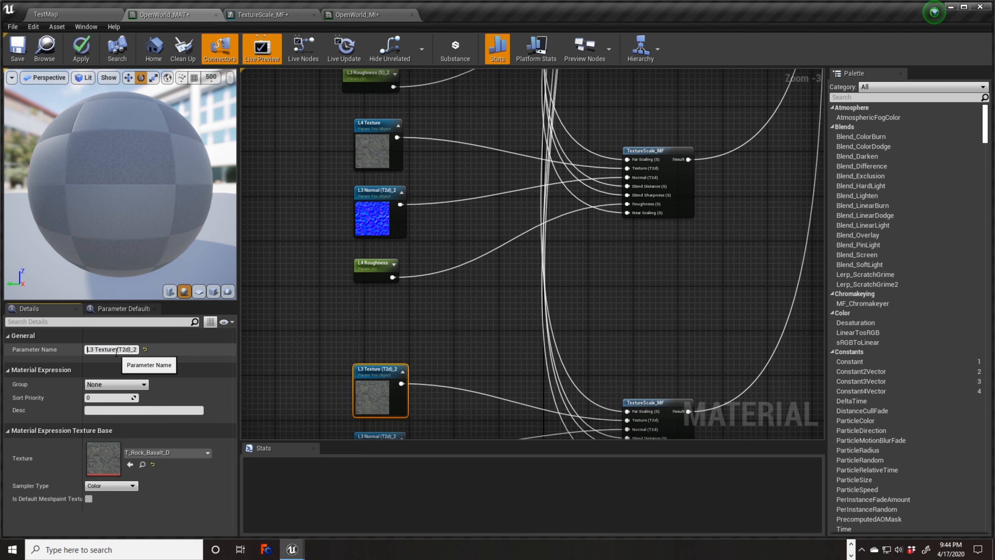
key(End)
key(BackSpace)
key(BackSpace)
key(BackSpace)
key(BackSpace)
key(BackSpace)
key(BackSpace)
key(BackSpace)
key(BackSpace)
key(Return)
Rename the normal parameter in the last layer group as L5 Normal
right_drag(334, 414, 330, 247)
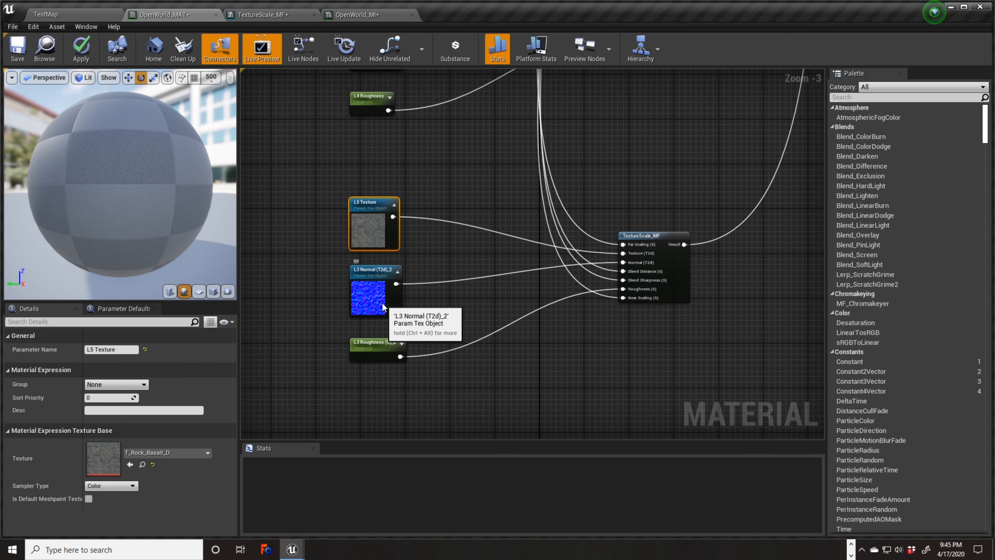
click(380, 303)
click(109, 351)
key(Home)
key(Right)
key(Delete)
text(5)
key(Return)
Rename the roughness parameter in the last layer group as L5 Roughness
click(375, 345)
click(113, 350)
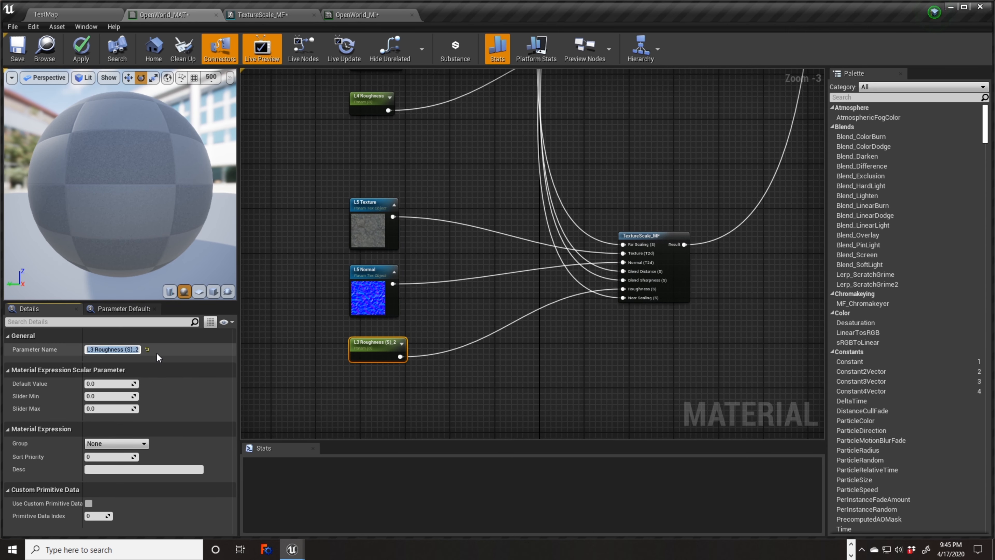
key(BackSpace)
key(BackSpace)
key(BackSpace)
key(BackSpace)
key(BackSpace)
key(BackSpace)
key(Return)
Change the layer number to 5 in the second-to-last group's texture, normal and roughness parameter names
right_drag(401, 392, 406, 251)
right_drag(438, 79, 443, 302)
click(378, 280)
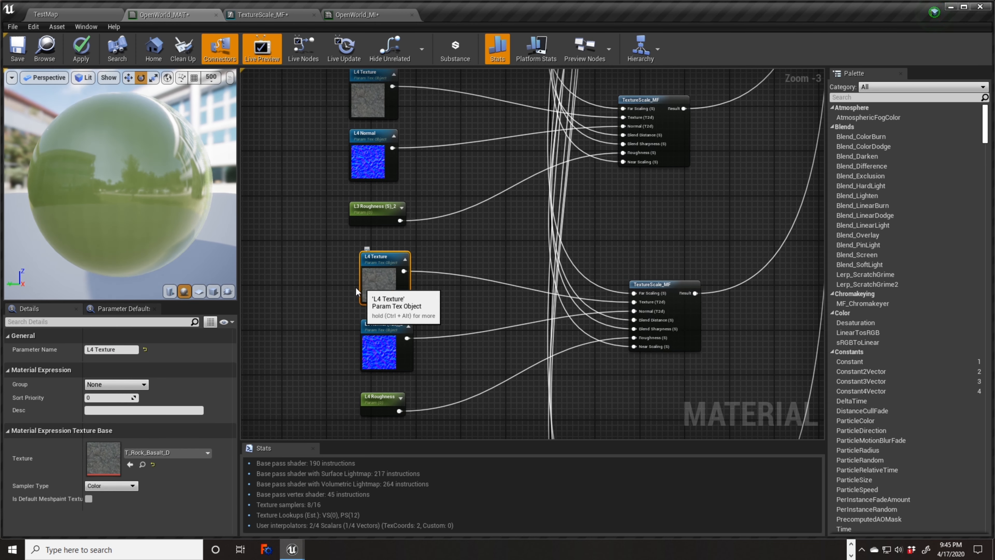
click(379, 351)
click(93, 349)
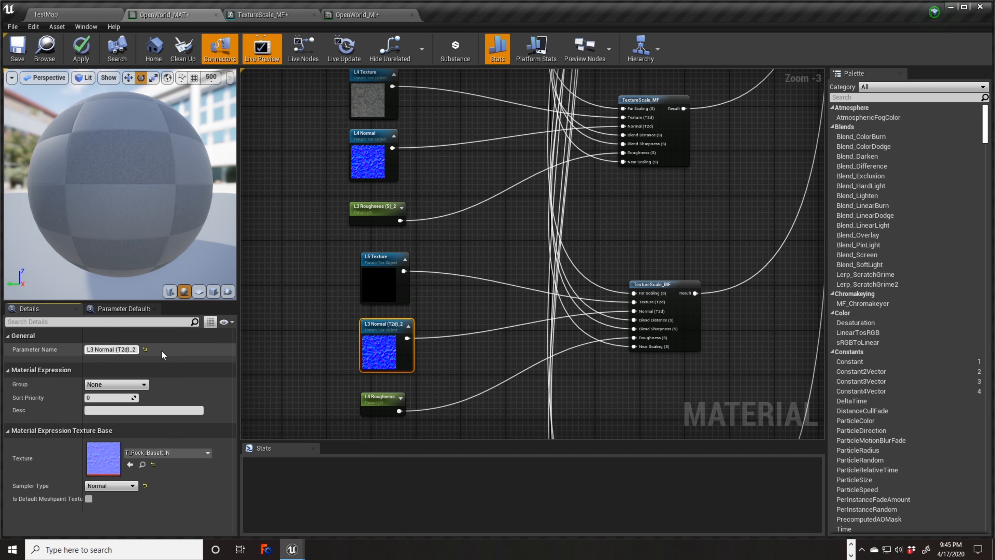
key(BackSpace)
text(5)
key(Return)
click(373, 399)
drag(93, 350, 99, 350)
Change the layer number to 6 in the last group's texture parameter, naming it L6 Texture
right_drag(372, 392, 355, 120)
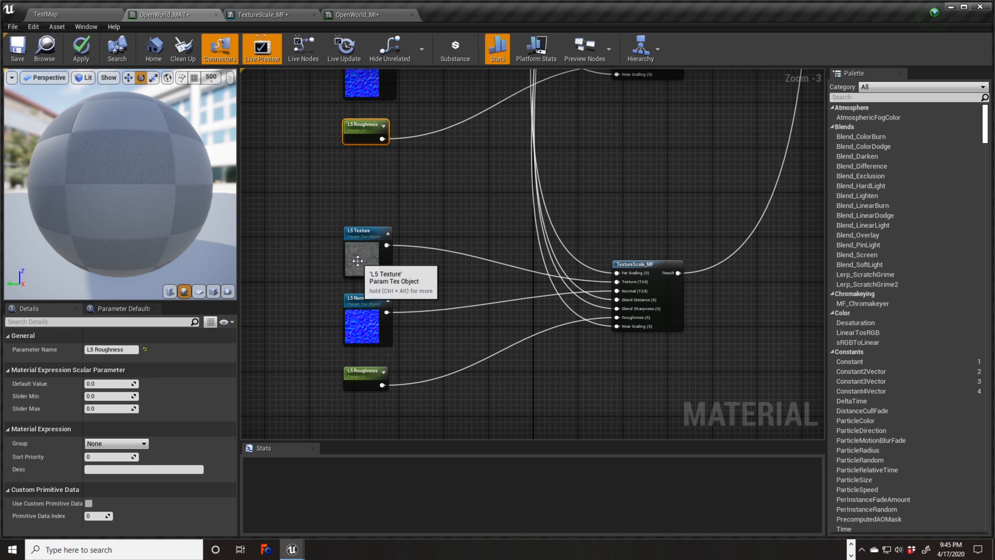
click(356, 261)
click(93, 349)
click(93, 350)
key(BackSpace)
text(6)
key(Return)
Change the layer number to 6 in the last group's normal parameter, naming it L6 Normal
click(358, 338)
click(93, 349)
key(BackSpace)
text(6)
key(Return)
Change the layer number to 6 in the last group's roughness parameter, naming it L6 Roughness
click(370, 374)
click(96, 349)
click(96, 350)
key(BackSpace)
text(6)
key(Return)
Rename the L3 Roughness (S)_2 parameter below L4 Normal as L5 Roughness
right_drag(415, 108, 415, 429)
click(355, 266)
click(118, 349)
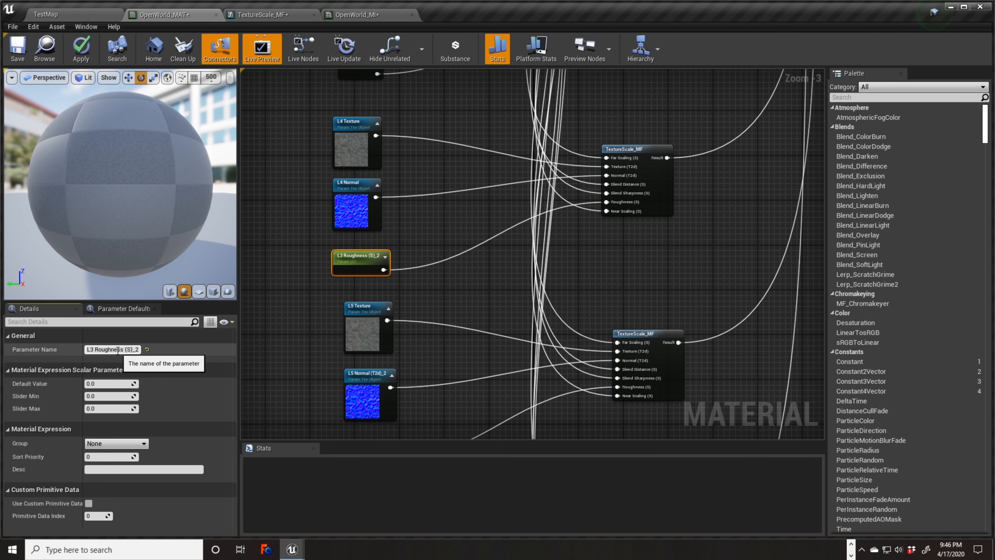
click(118, 349)
text(L5 Roughness)
key(Return)
Review the parameter names of the first four layer groups for numbering mistakes
right_drag(343, 208, 355, 302)
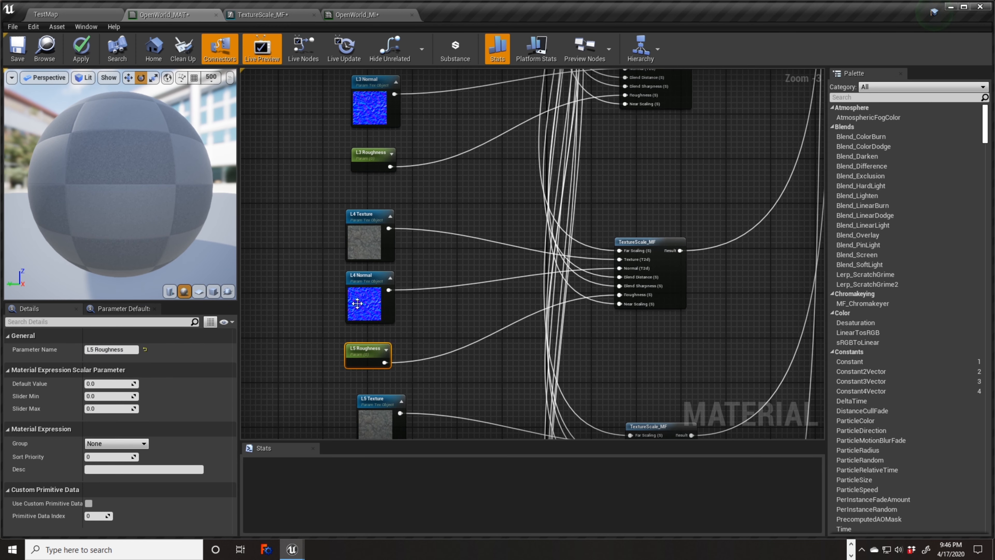
click(355, 302)
click(362, 242)
right_drag(300, 178, 311, 411)
right_drag(326, 139, 314, 314)
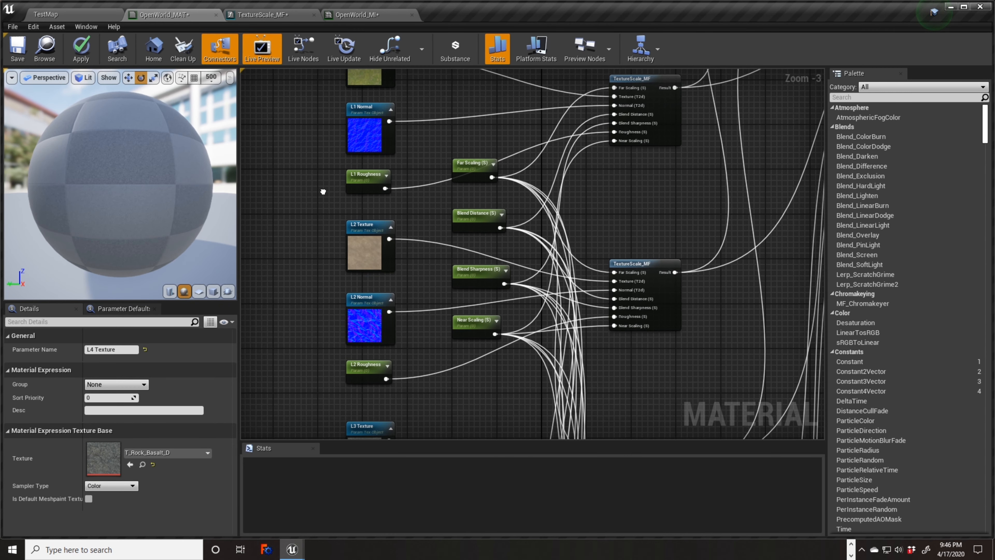
right_drag(330, 389, 296, 127)
right_drag(313, 302, 349, 251)
click(354, 206)
right_drag(316, 216, 330, 70)
click(372, 208)
Correct the layer number of the roughness parameter below L4 Normal, naming it L4 Roughness
click(374, 282)
click(94, 349)
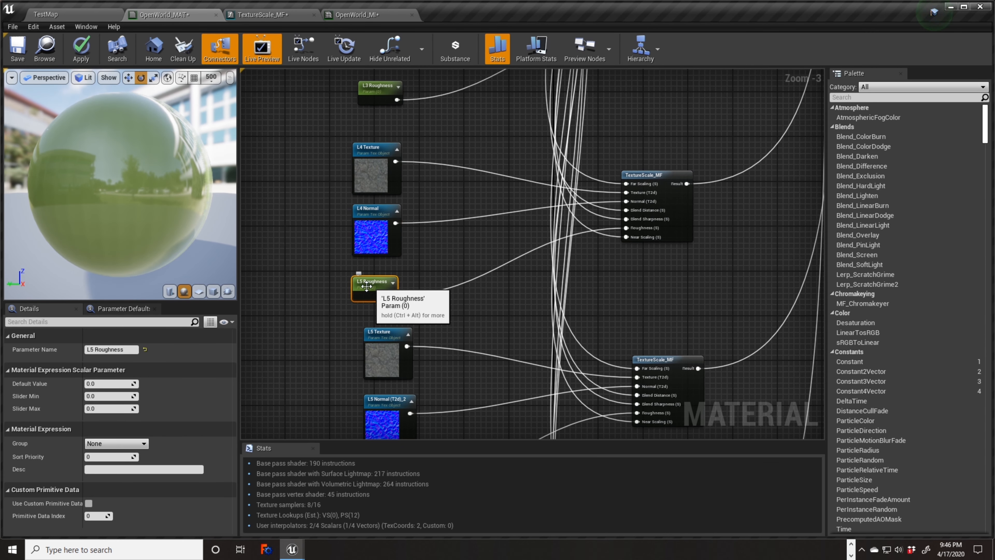
key(BackSpace)
text(4)
key(Return)
Review the parameters in the fifth and sixth layer groups
right_drag(337, 344, 317, 187)
click(362, 188)
click(362, 319)
right_drag(303, 334, 293, 142)
click(362, 297)
click(358, 370)
right_drag(482, 102, 493, 312)
scroll(493, 311, down, 3)
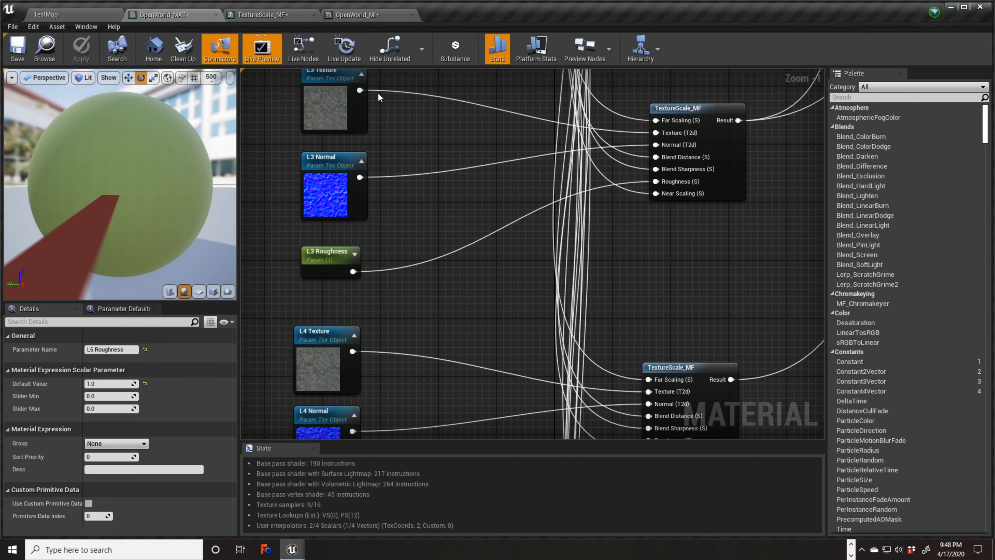
Save OpenWorld_MAT, TextureScale_MF and OpenWorld_MI, and return to the TestMap level
click(386, 42)
click(356, 15)
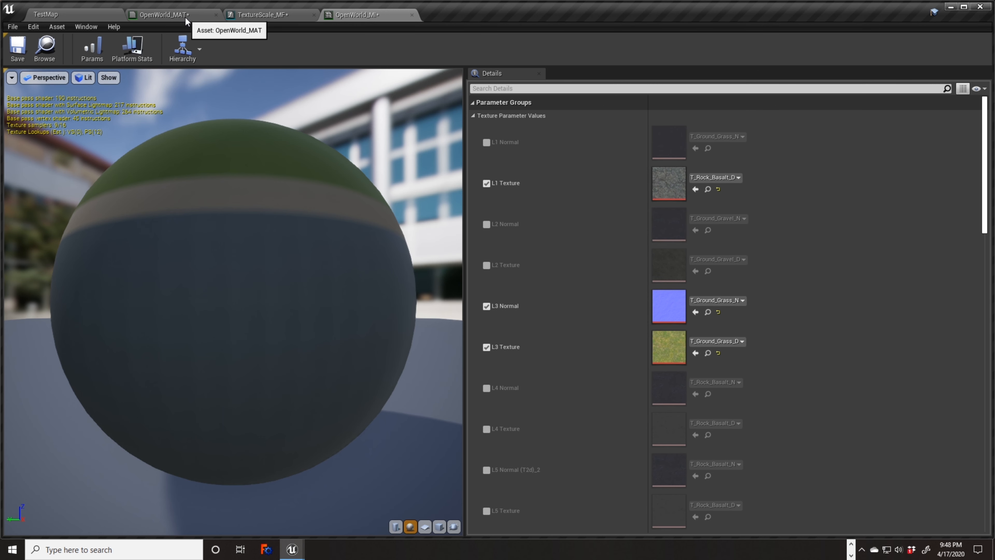
click(219, 14)
click(18, 48)
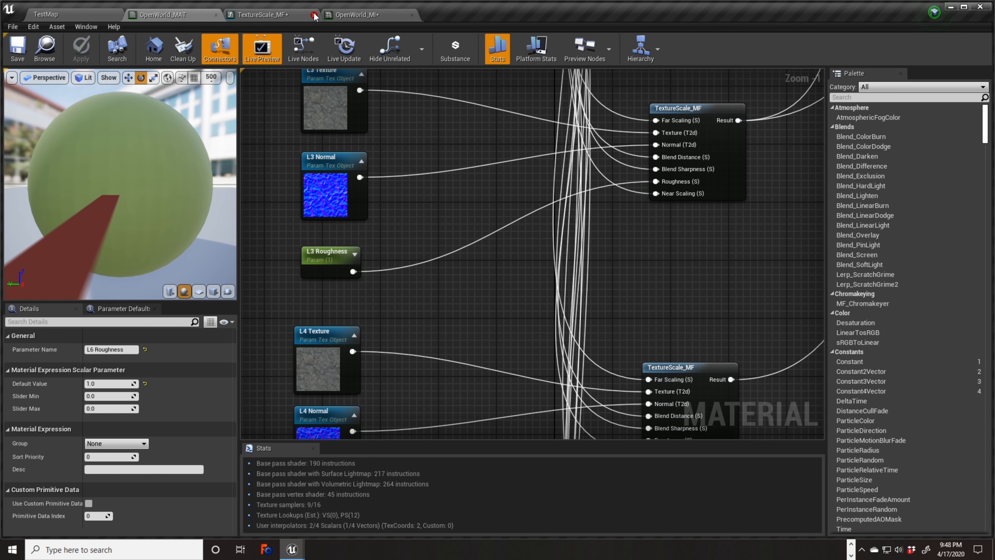
click(270, 15)
click(17, 48)
click(354, 15)
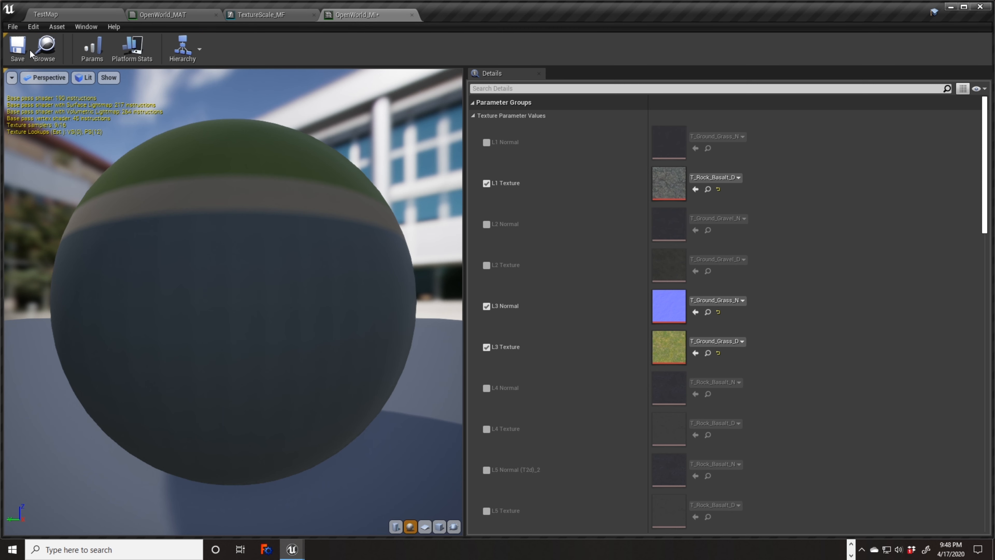
click(17, 48)
click(80, 15)
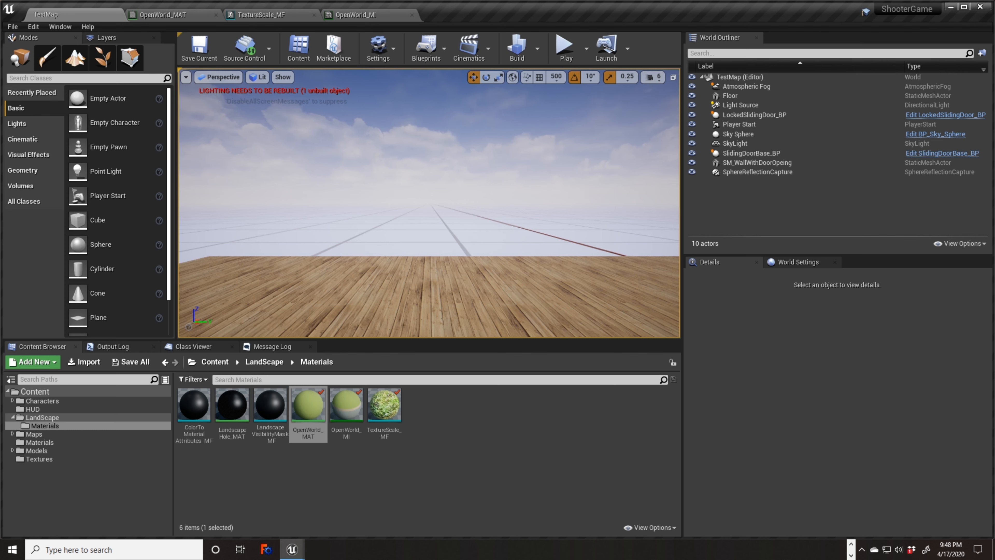
click(851, 546)
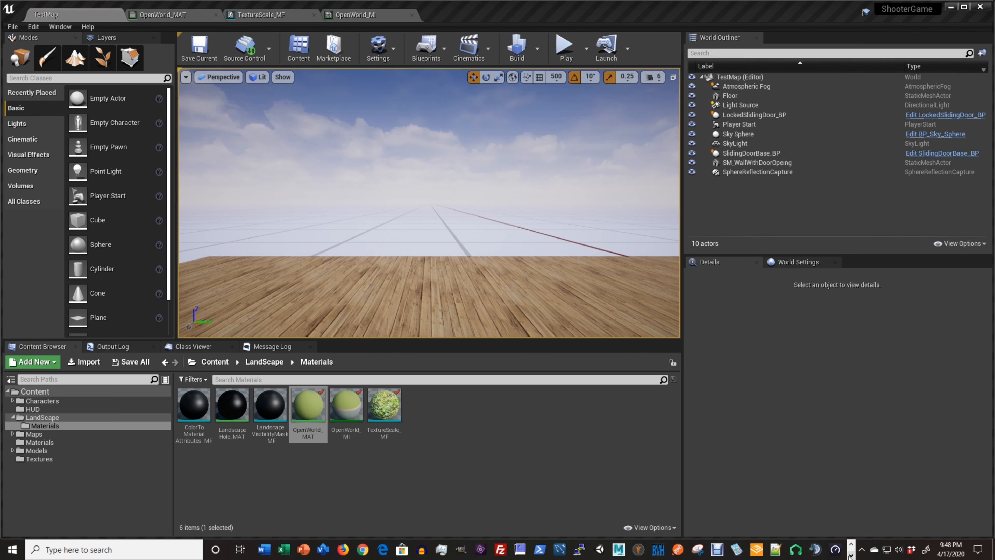
click(851, 555)
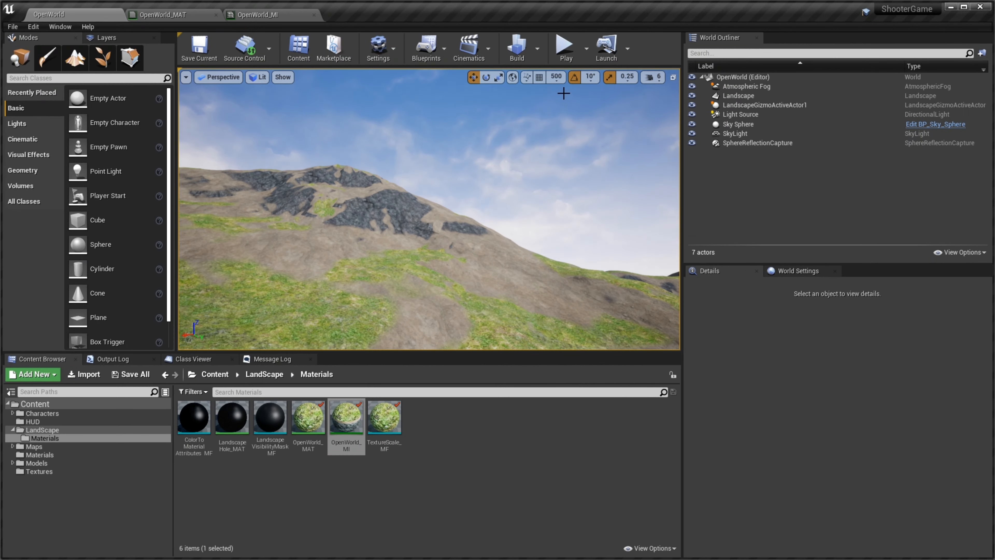
Play the OpenWorld level to examine the landscape's texture blending up close, and end the play session
click(565, 53)
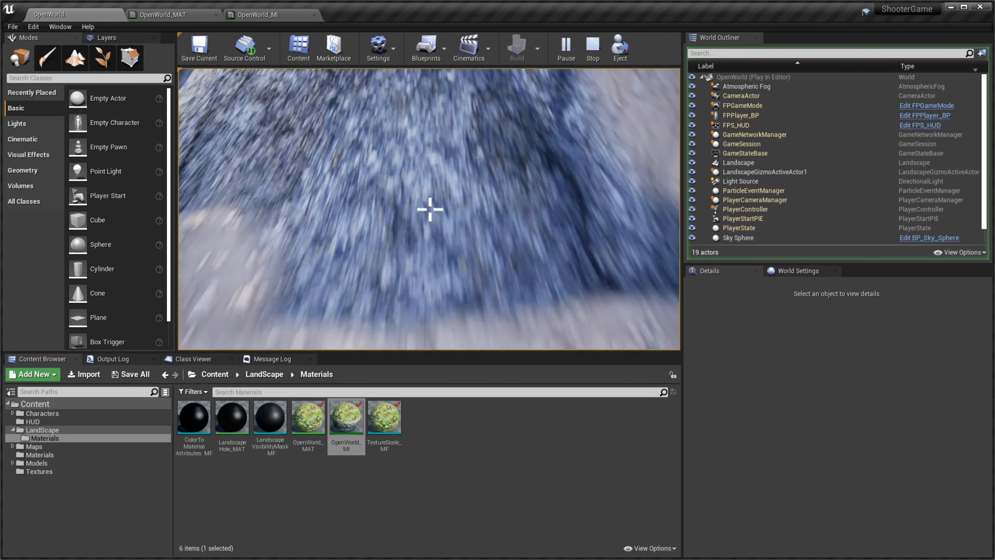
key(Escape)
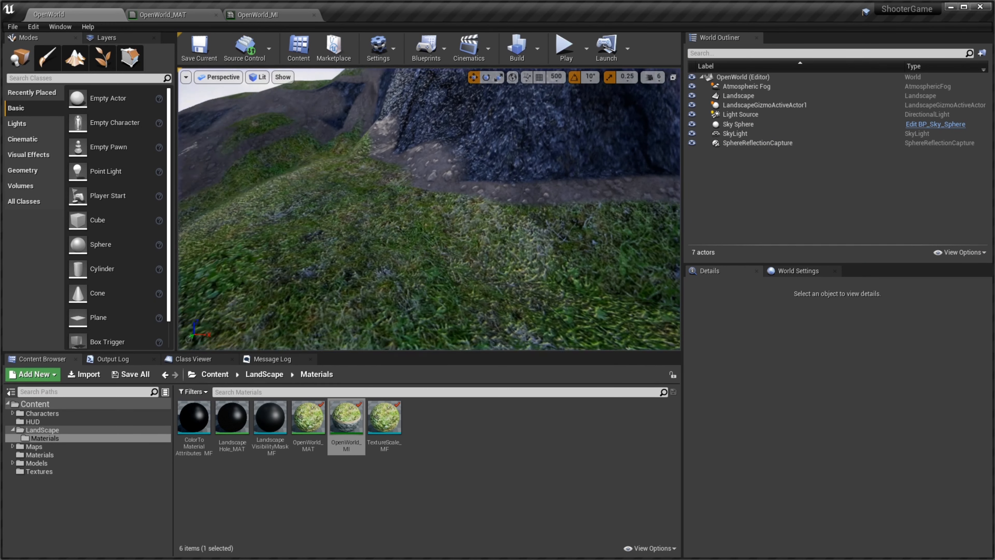
Create a folder named Textures inside the LandScape folder and open it
click(39, 430)
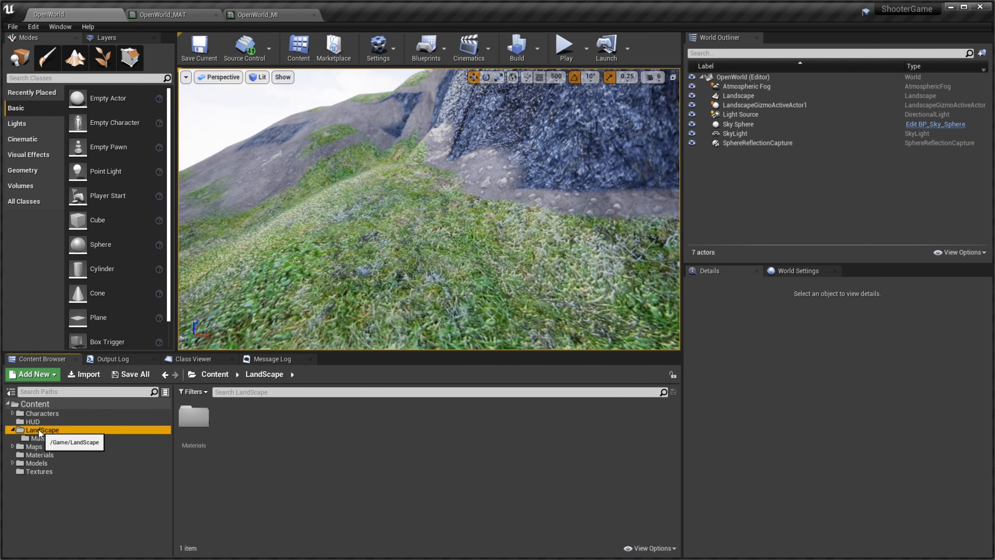
right_click(259, 421)
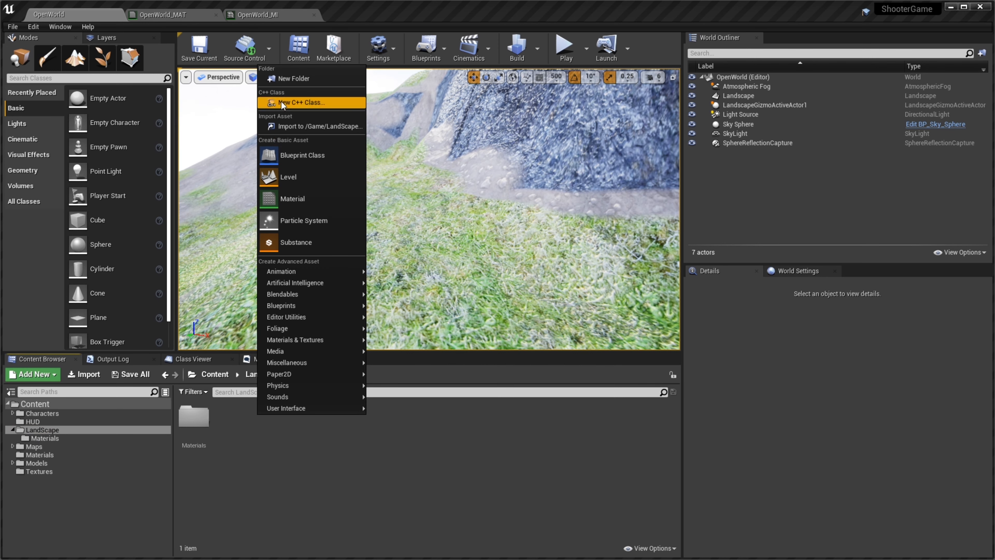
click(293, 78)
text(Textures)
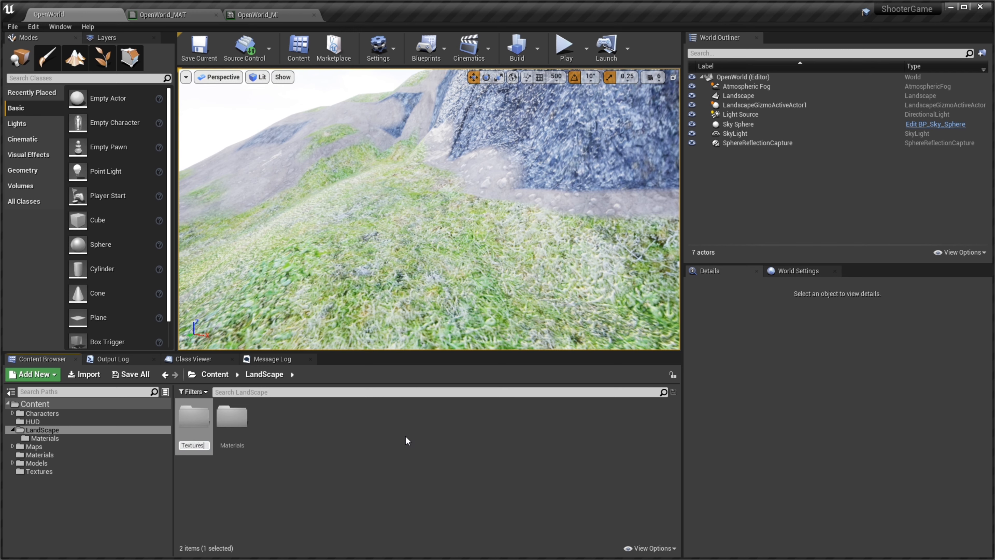
key(Return)
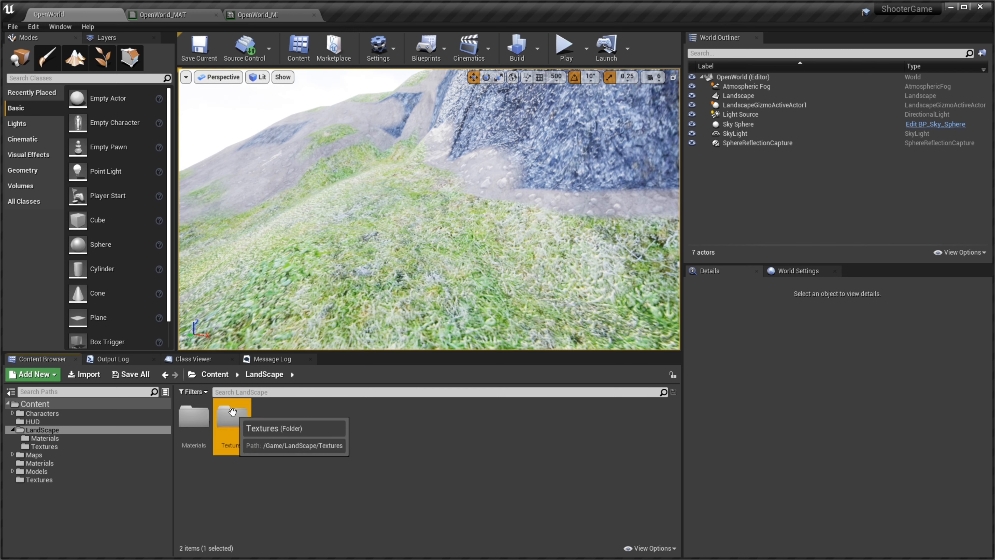
double_click(235, 417)
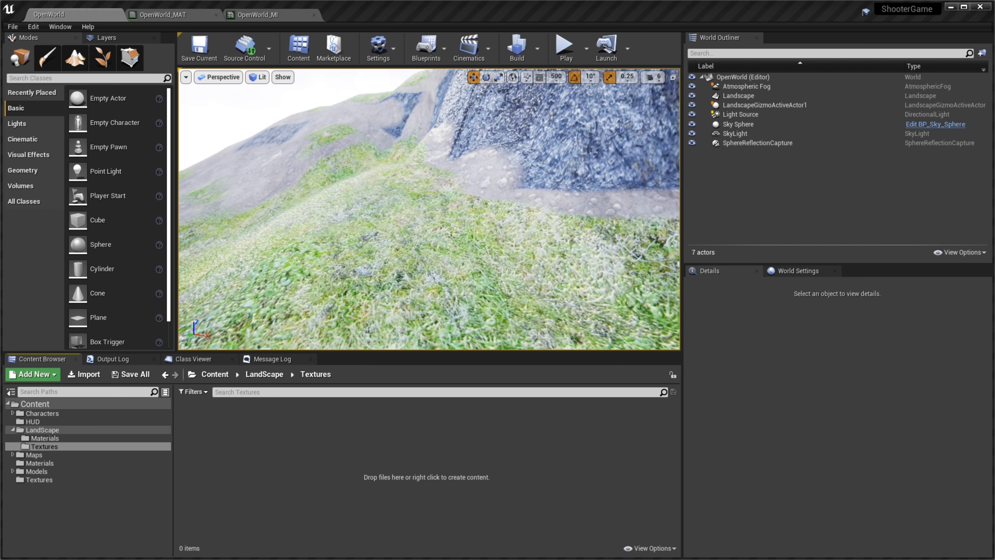
Import the RockSmooth_Seamless_COLOR and RockSmooth_Seamless_NRM images into the LandScape/Textures folder
drag(224, 502, 255, 435)
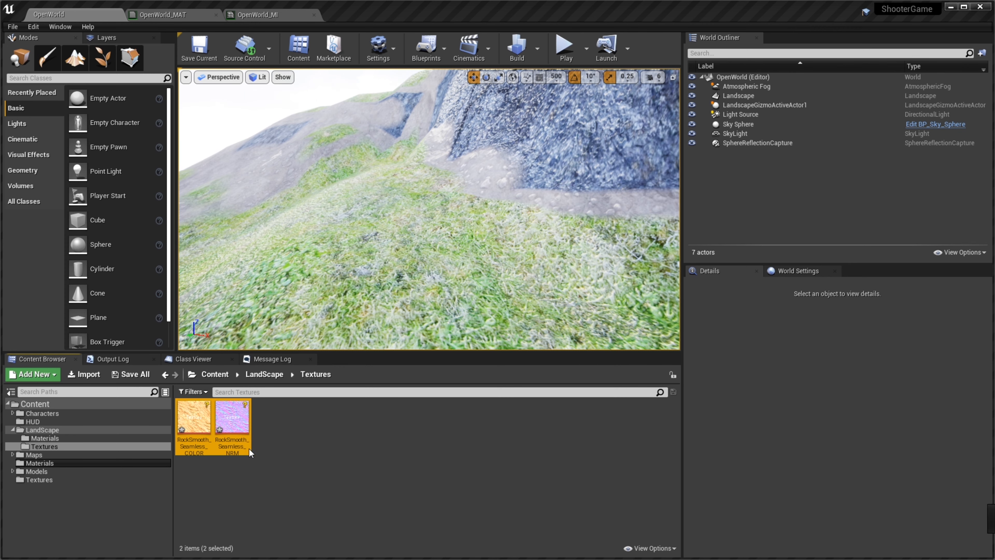
drag(189, 431, 194, 430)
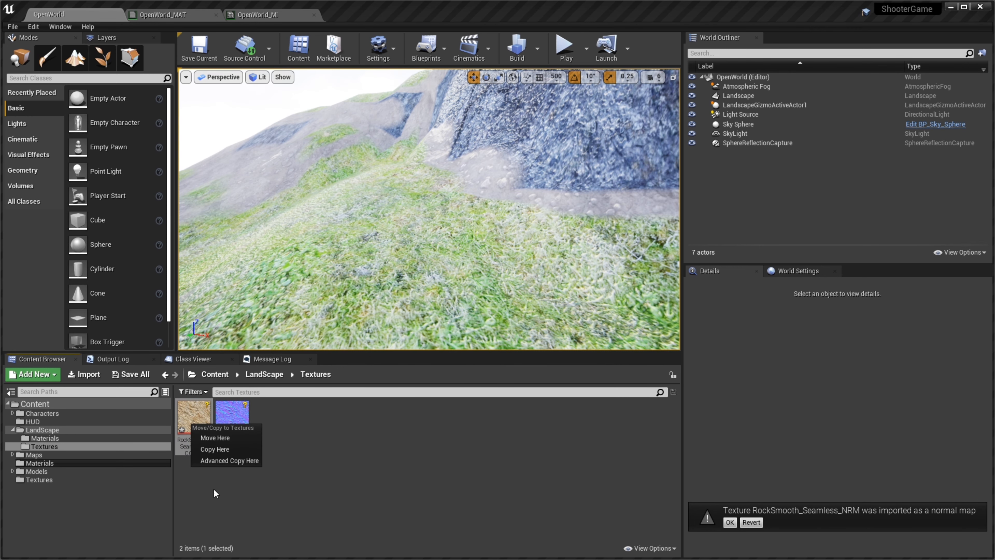
click(192, 489)
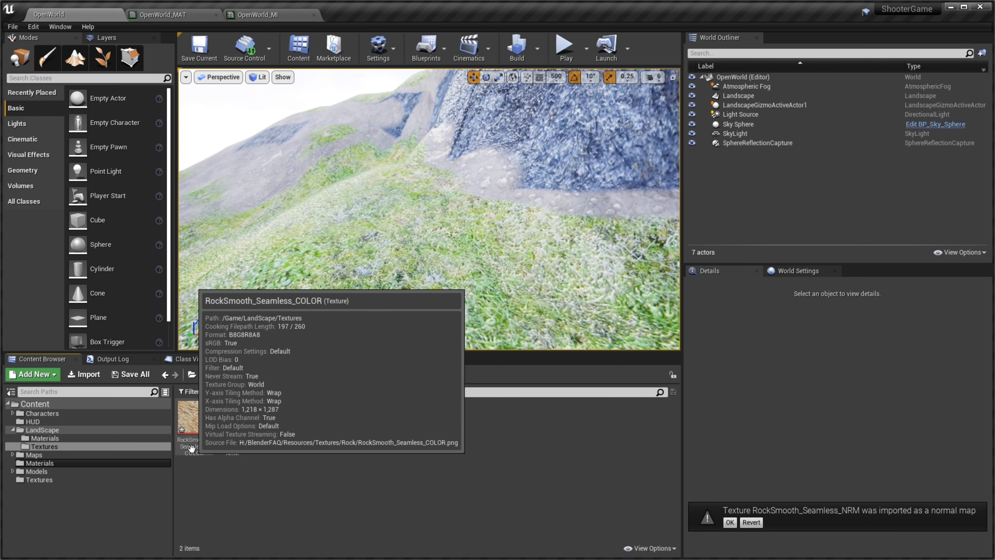
click(232, 424)
click(200, 443)
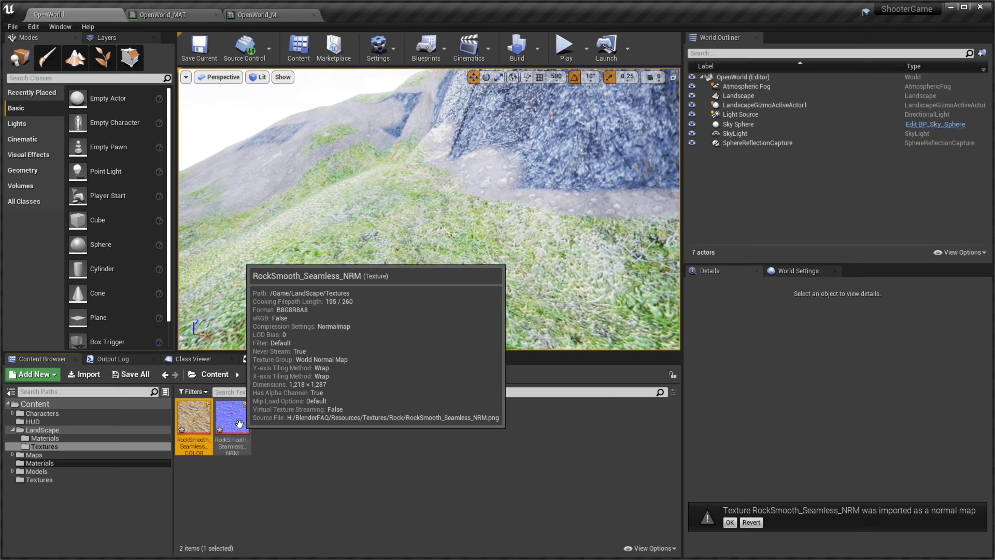
Assign RockSmooth_Seamless_COLOR to the L1 Texture parameter of OpenWorld_MI
click(232, 425)
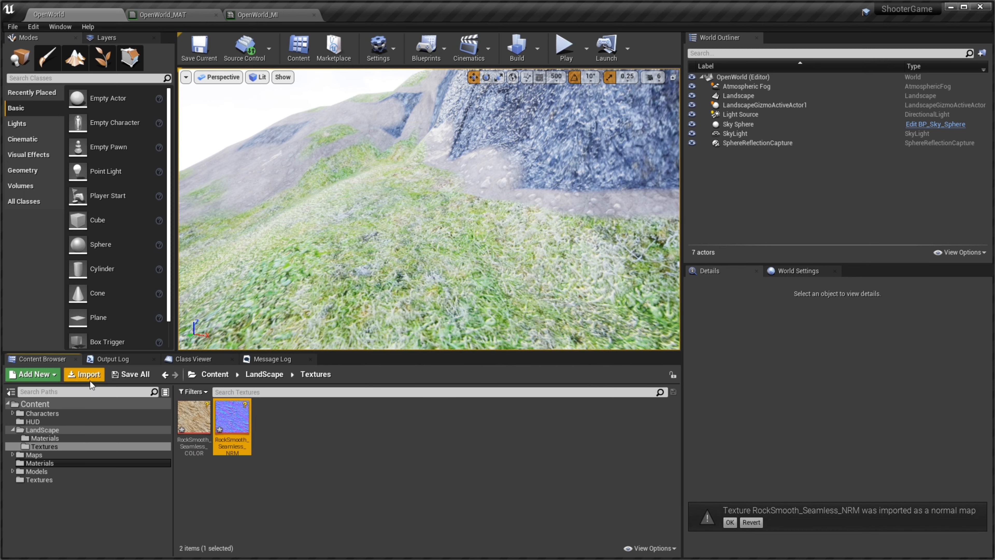
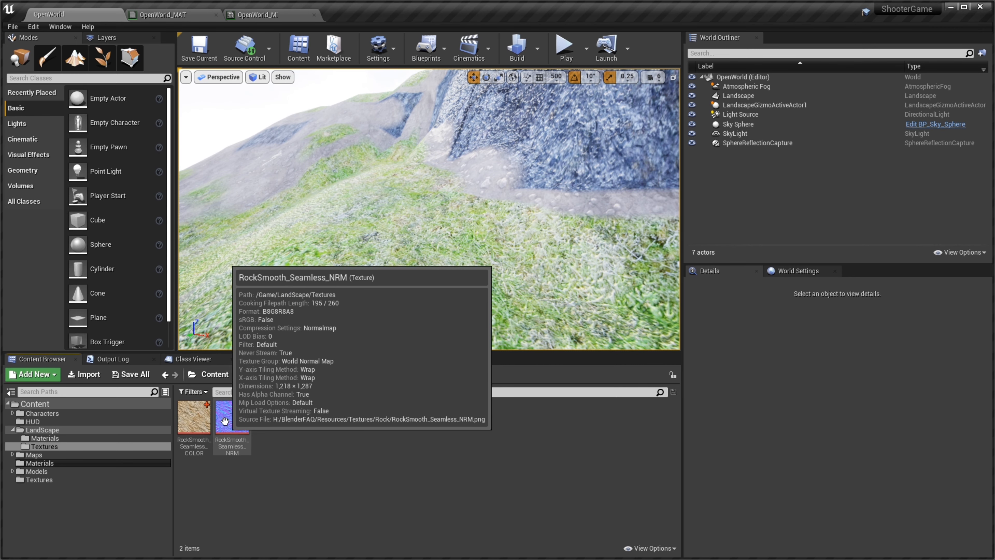
click(263, 16)
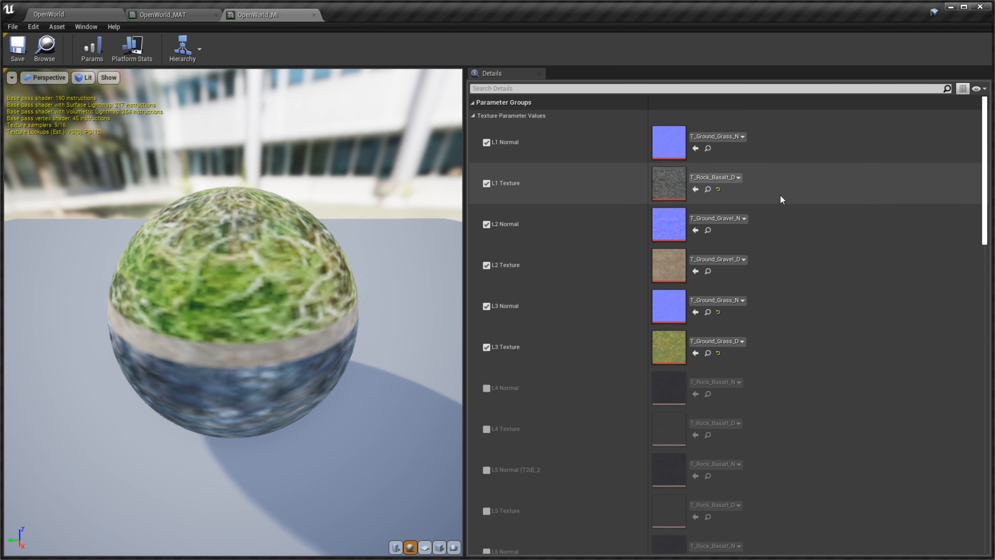
click(728, 178)
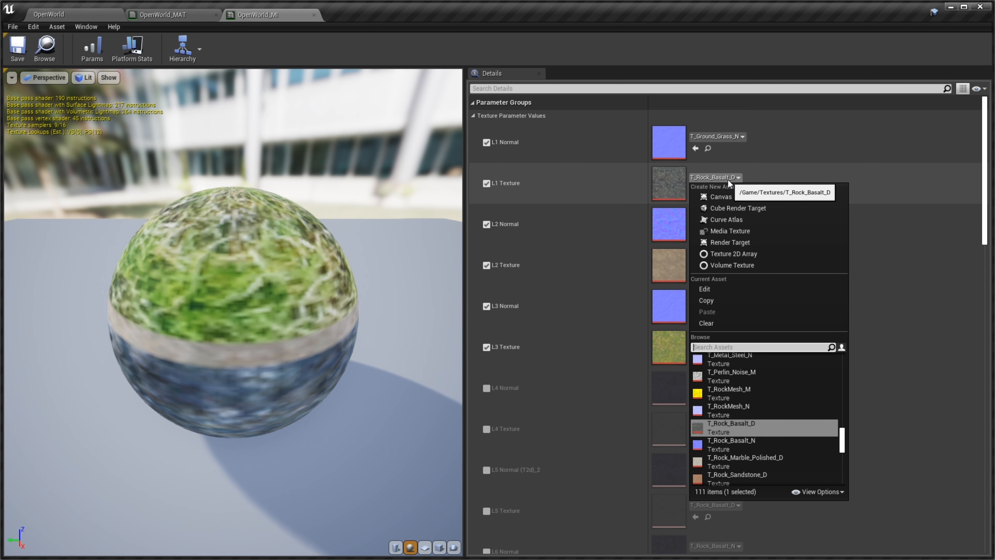
text(Rock)
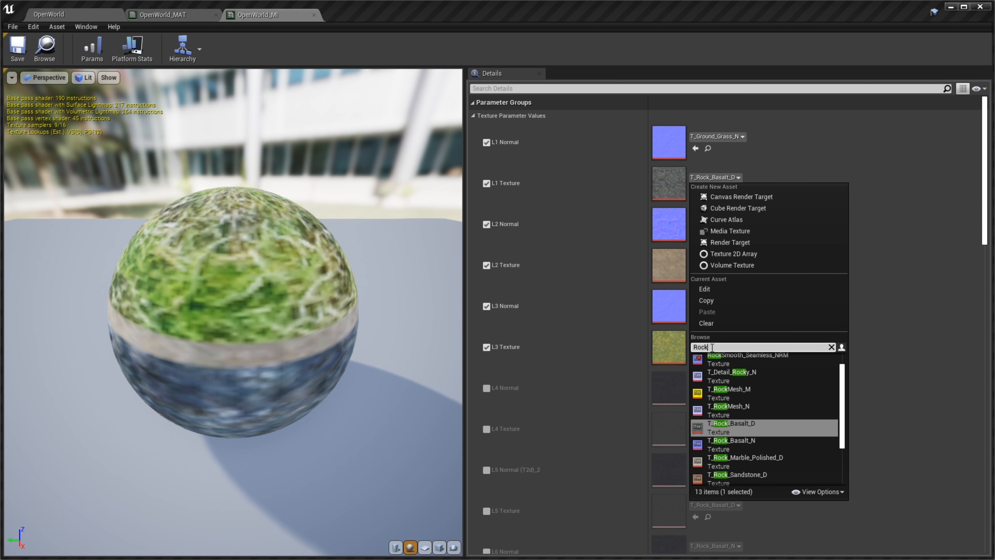
text(Sm)
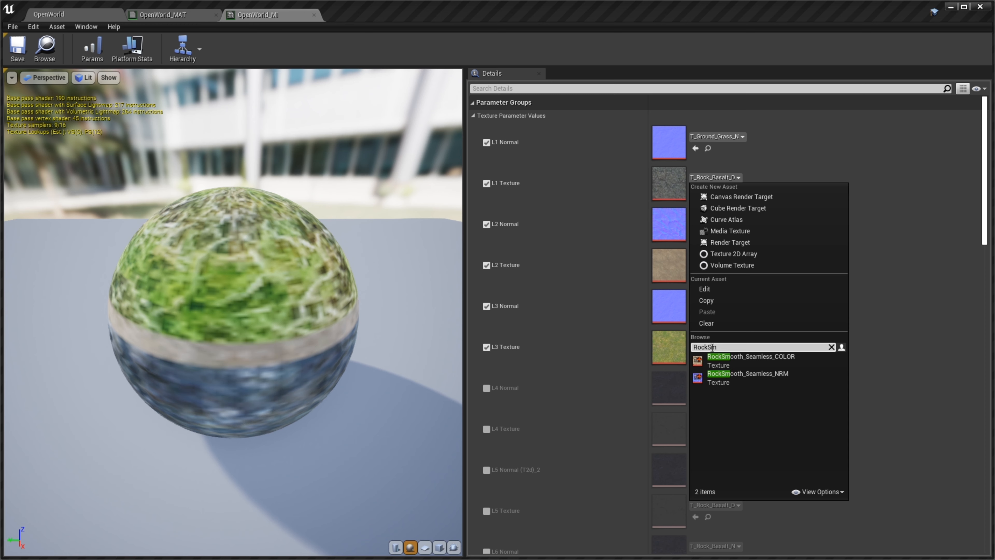
click(750, 360)
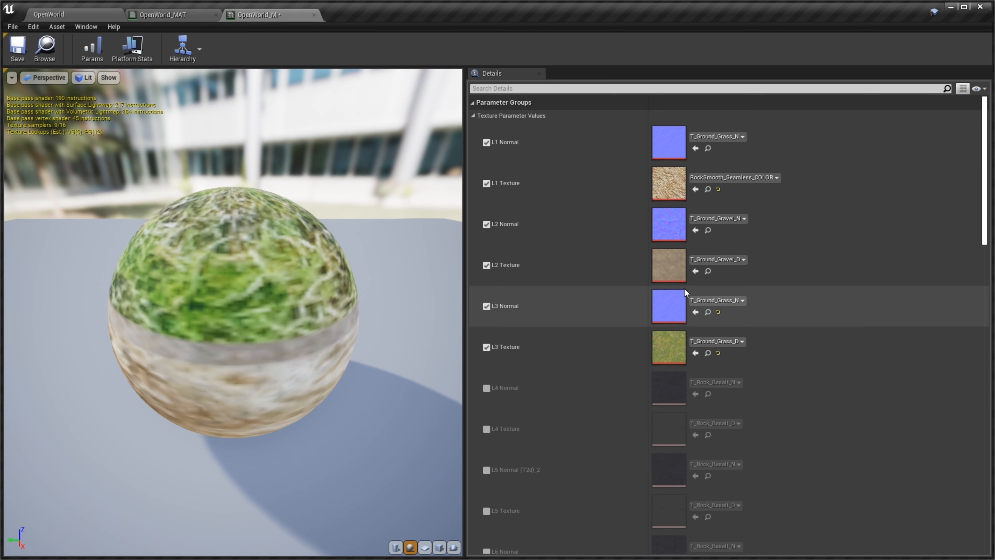
Assign RockSmooth_Seamless_NRM to the L1 Normal parameter and save the OpenWorld_MI material instance
click(723, 138)
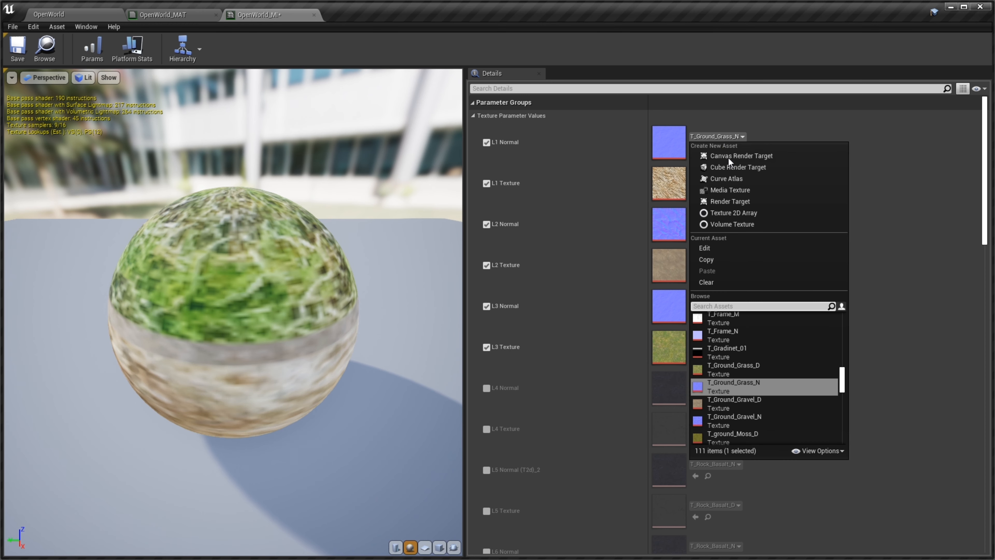
text(RockS)
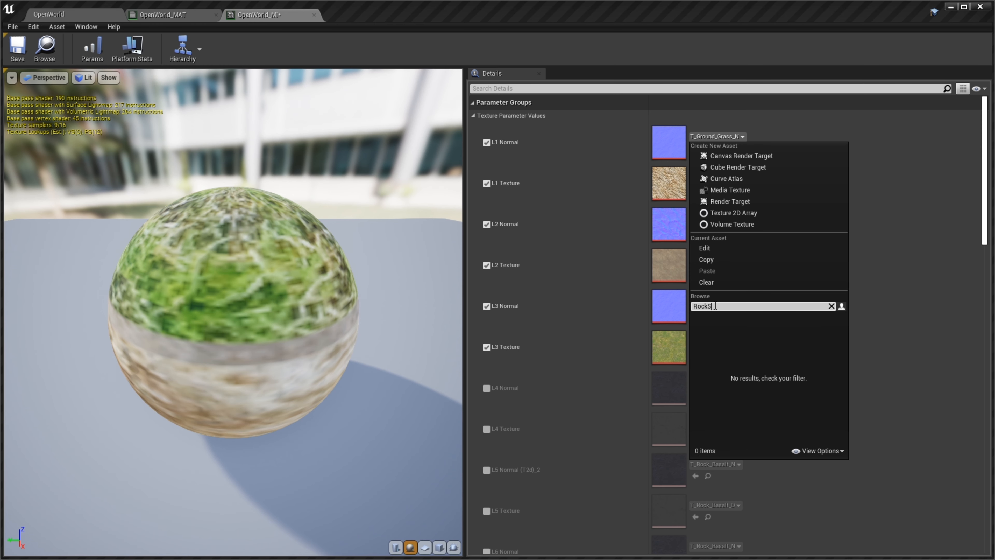
text(omo)
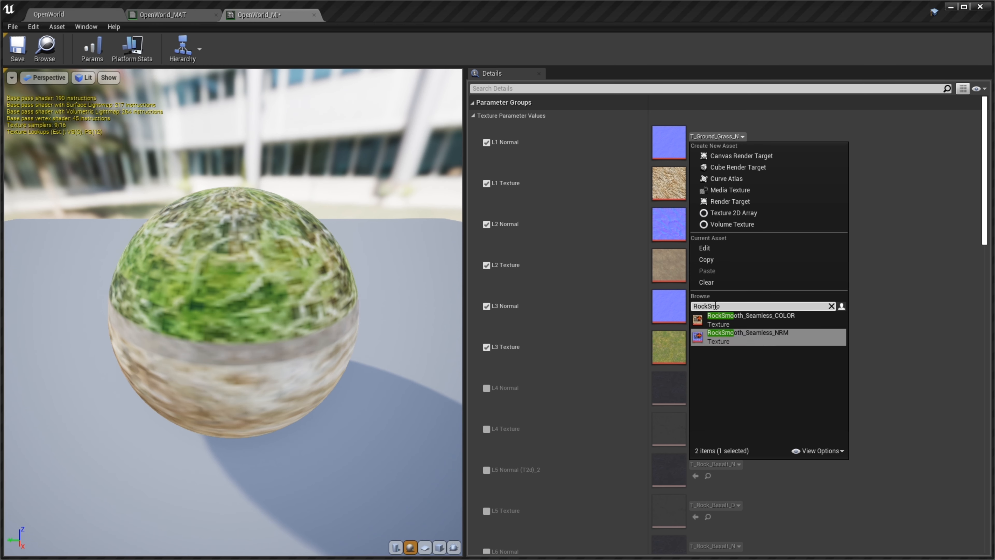
click(748, 333)
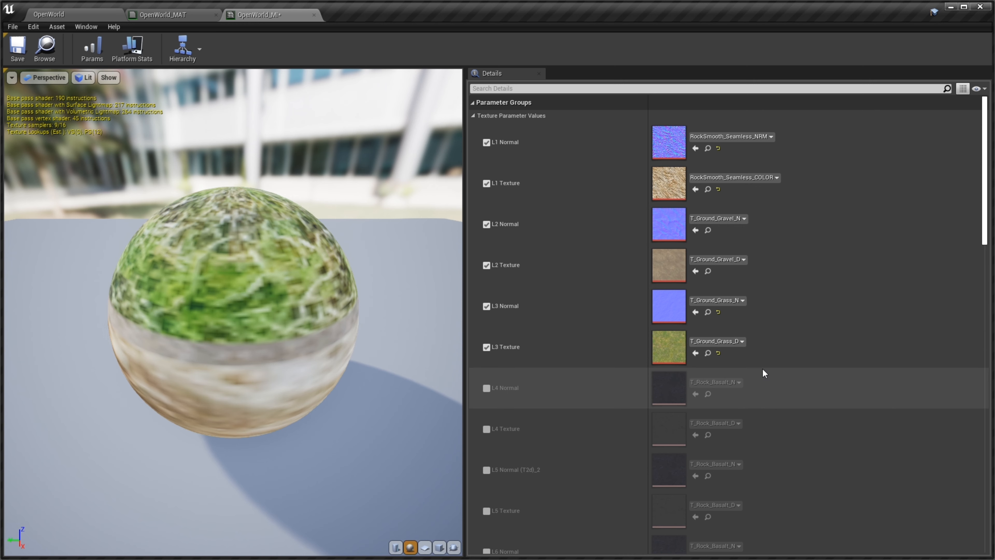
scroll(764, 371, down, 10)
scroll(767, 371, up, 10)
click(22, 63)
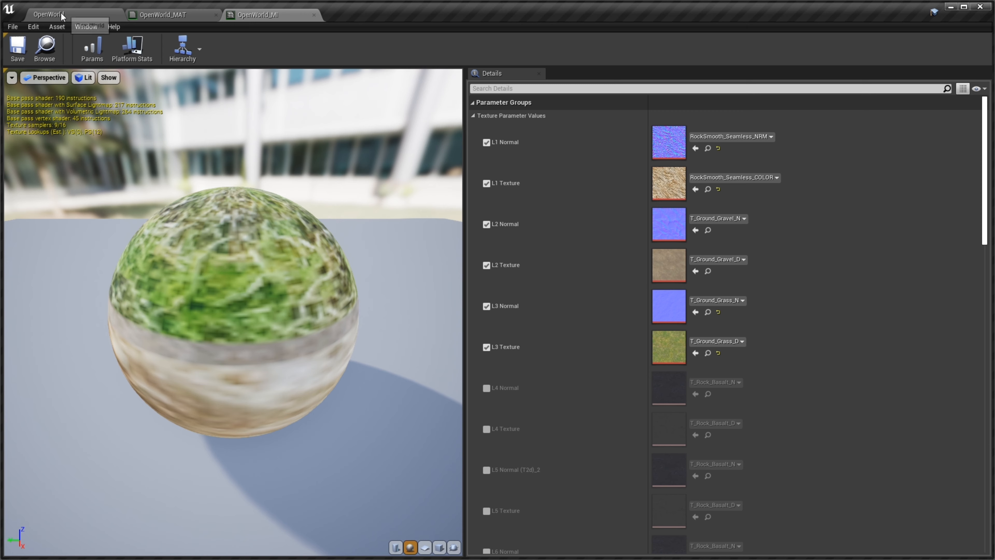
Play the OpenWorld level to examine the new rock texture on the landscape, end the session, and inspect the hills in the editor viewport
click(59, 14)
right_drag(484, 269, 486, 242)
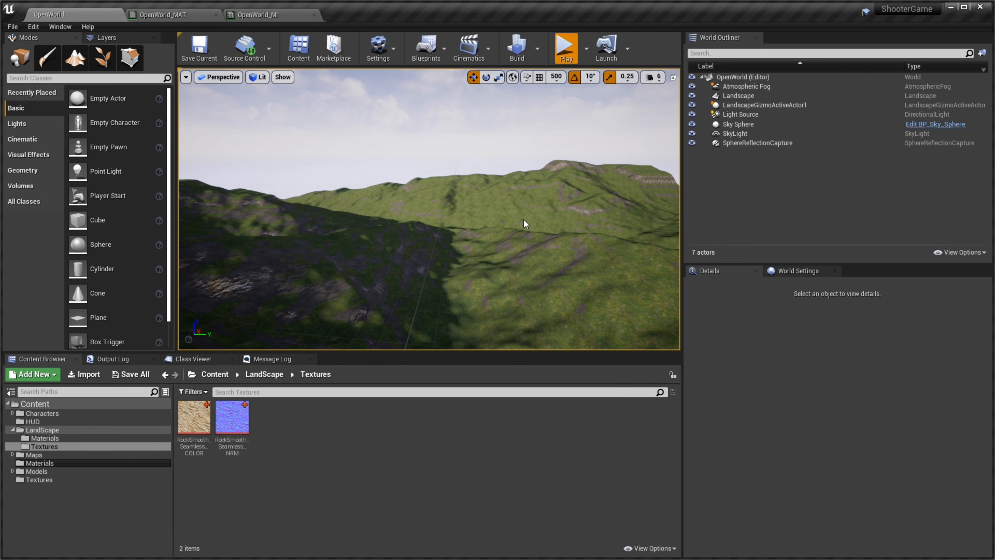
click(526, 222)
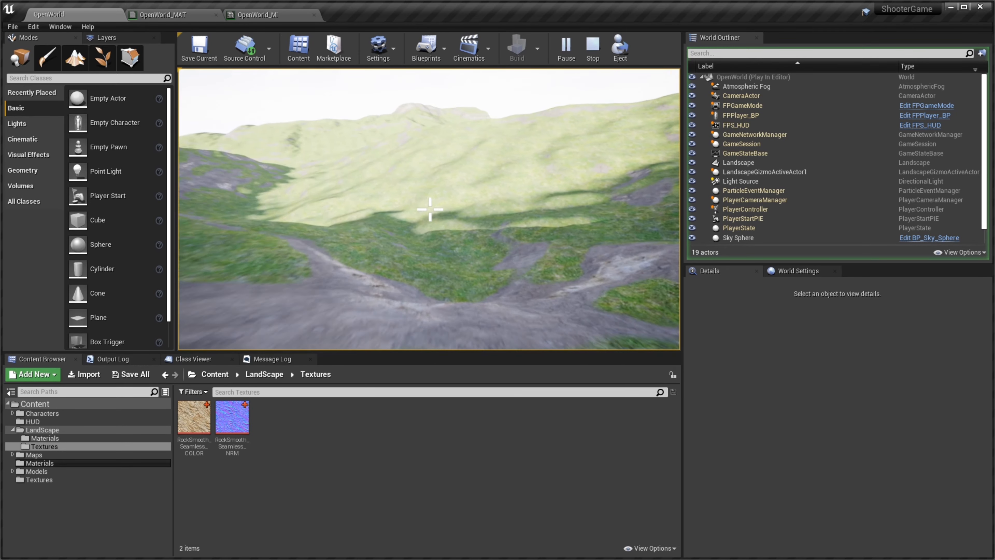
key(w)
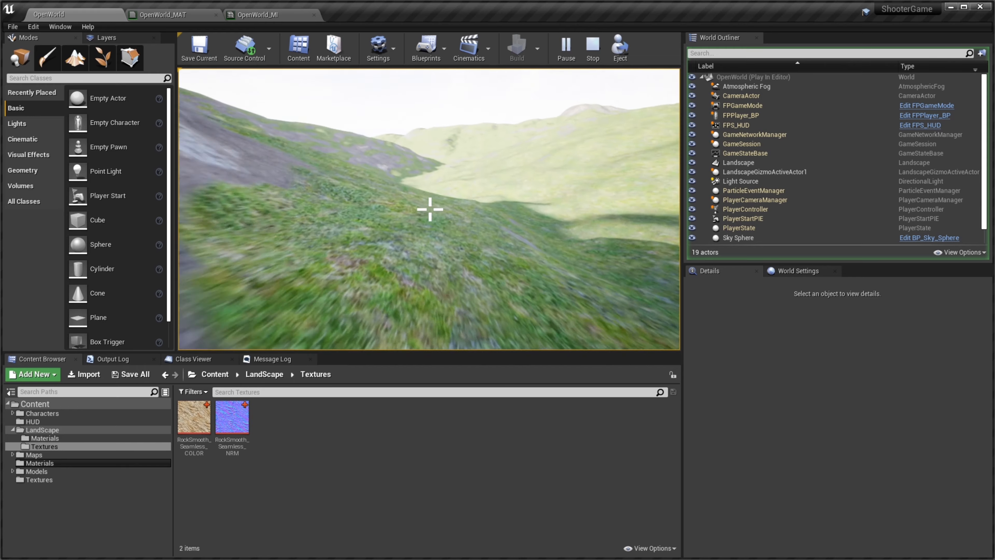
key(w)
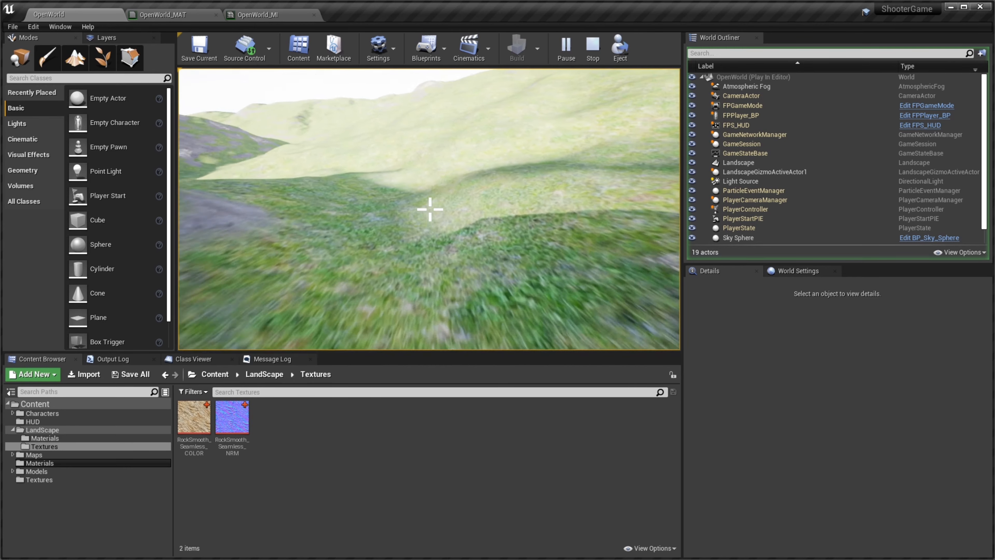
key(w)
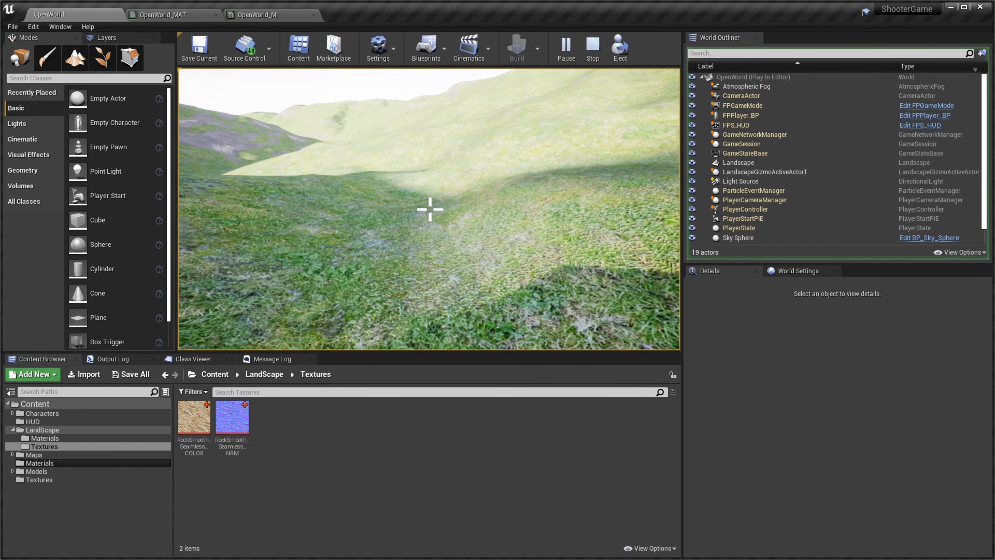
key(Escape)
mouse_move(442, 205)
right_down()
mouse_move(442, 215)
mouse_move(447, 169)
mouse_move(513, 208)
mouse_move(438, 191)
right_up()
key(s)
key(w)
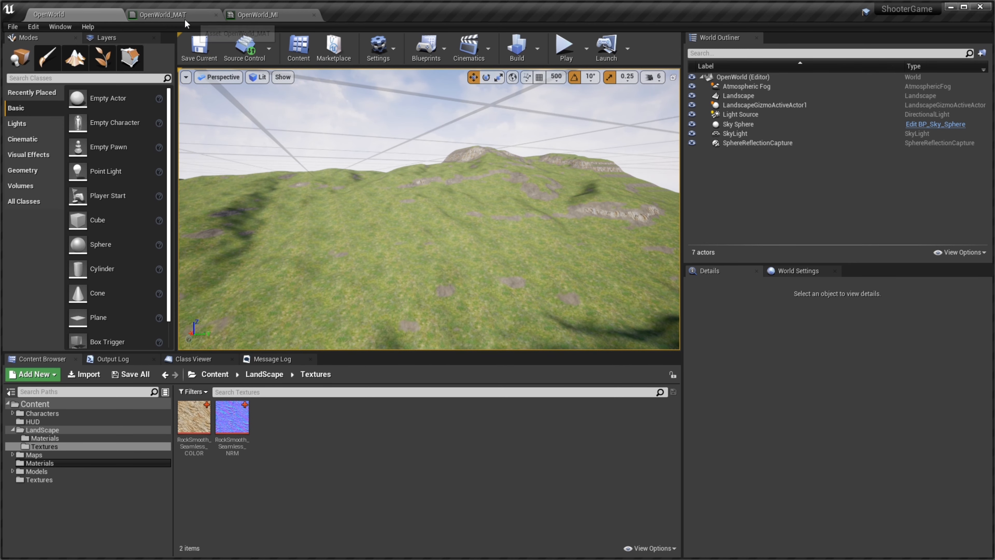
Review the layer texture and normal parameters in OpenWorld_MI and the texture layer nodes in the OpenWorld_MAT graph
click(258, 14)
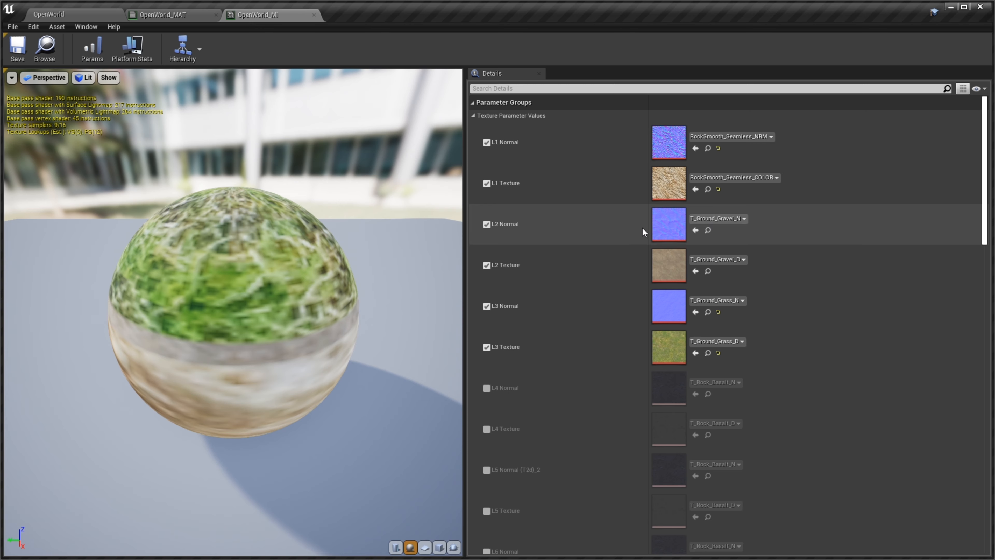
scroll(643, 230, down, 6)
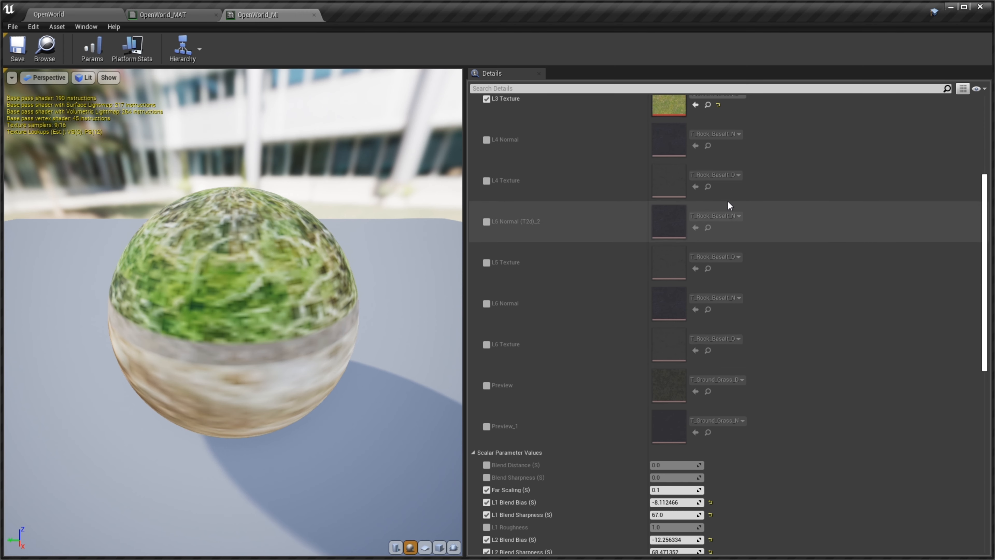
scroll(702, 229, up, 3)
scroll(703, 235, up, 3)
scroll(663, 259, down, 6)
scroll(644, 243, up, 6)
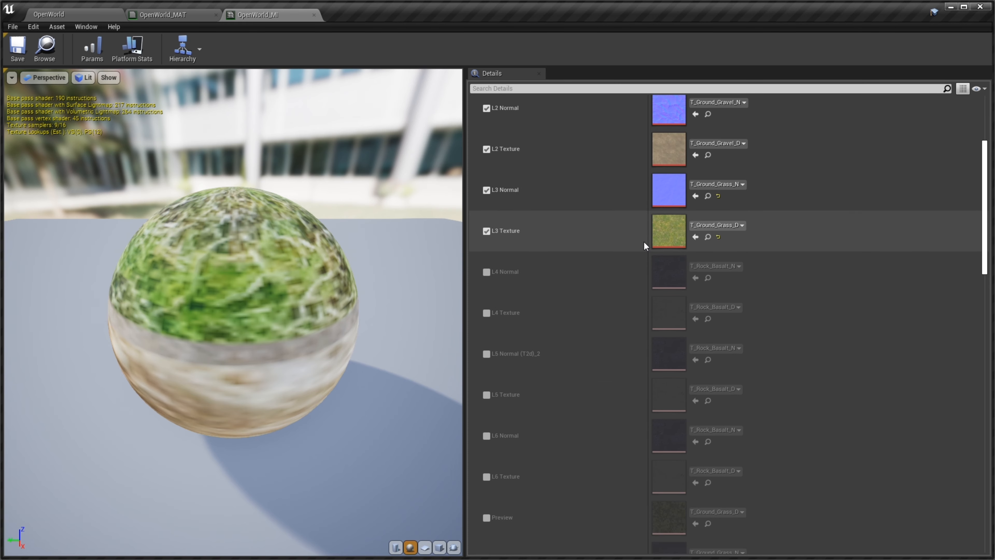
click(164, 17)
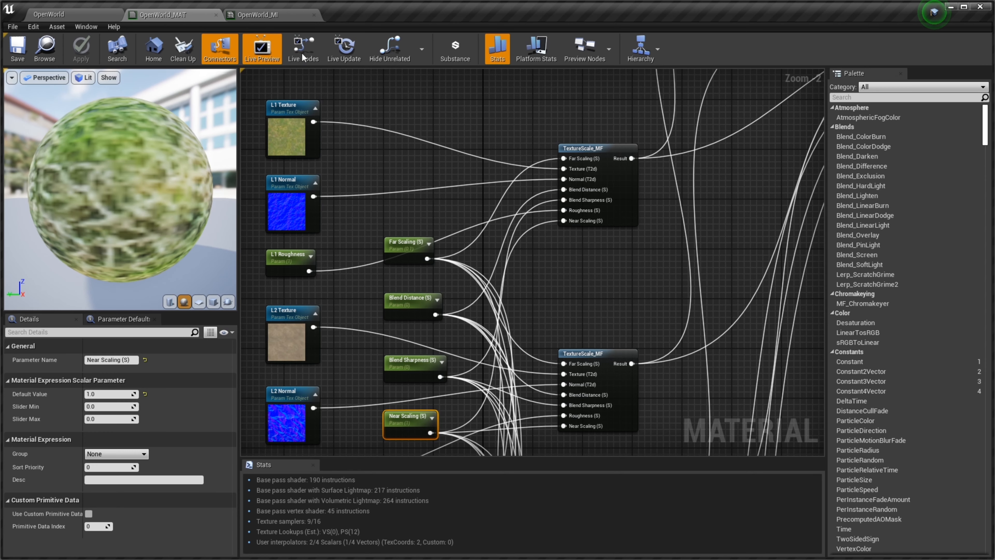
right_drag(446, 122, 484, 121)
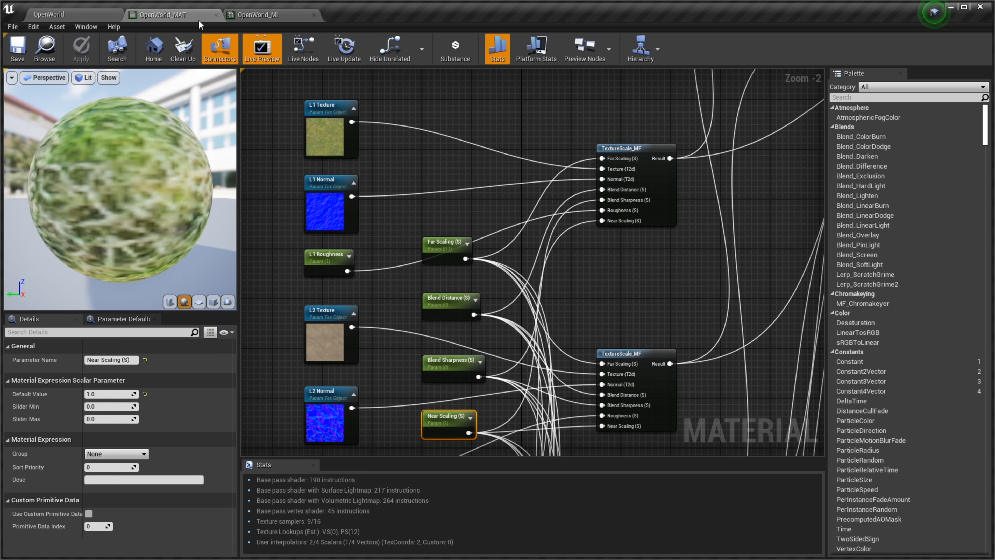
Close the OpenWorld_MAT and OpenWorld_MI editors and return to the OpenWorld level
click(216, 15)
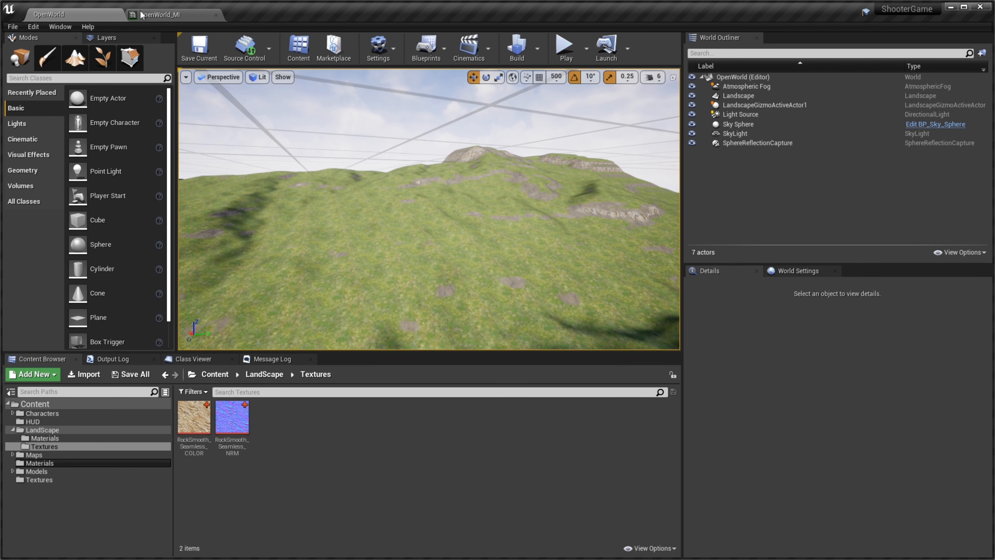
click(173, 16)
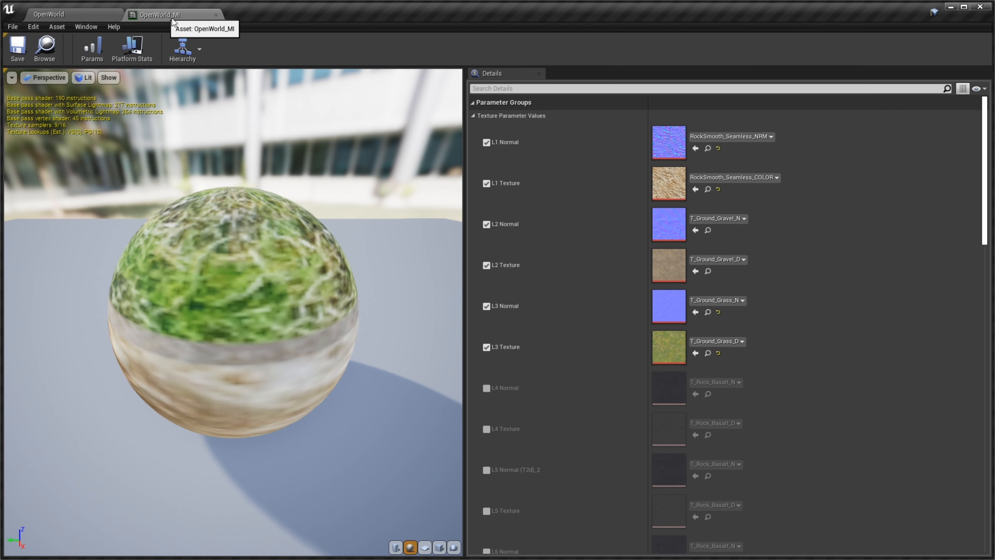
click(216, 15)
Play the OpenWorld level again and walk through the grassy valley to examine the finished landscape material
right_drag(429, 208, 554, 169)
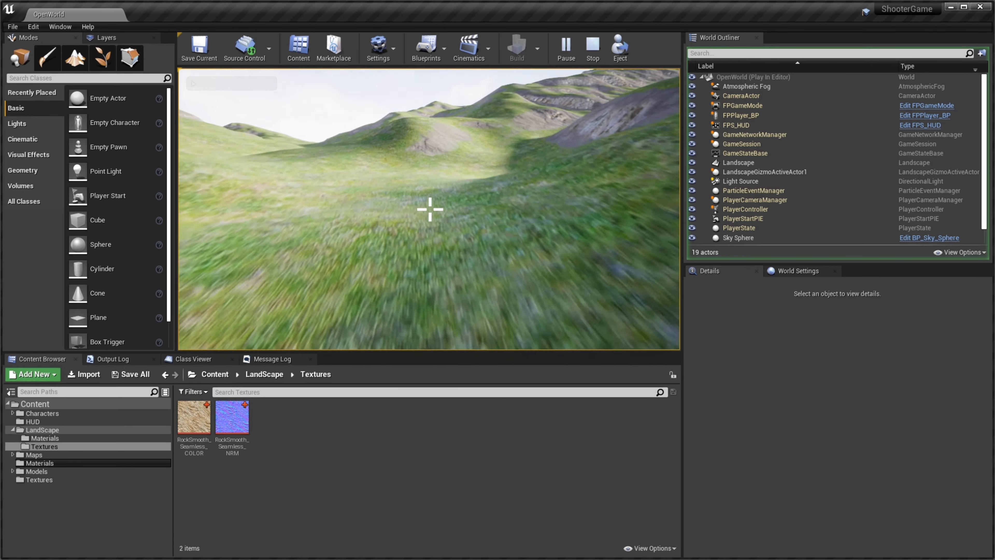
key(w)
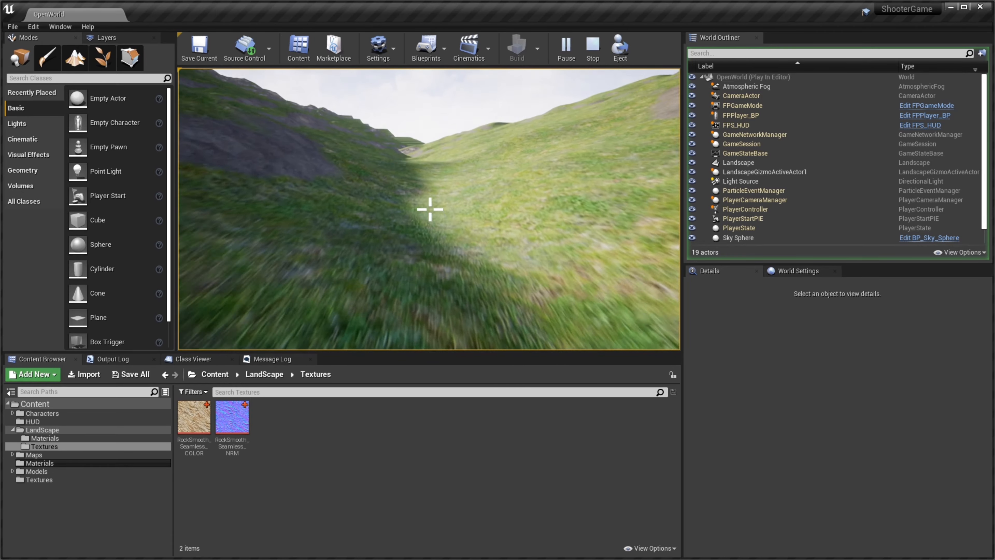
key(w)
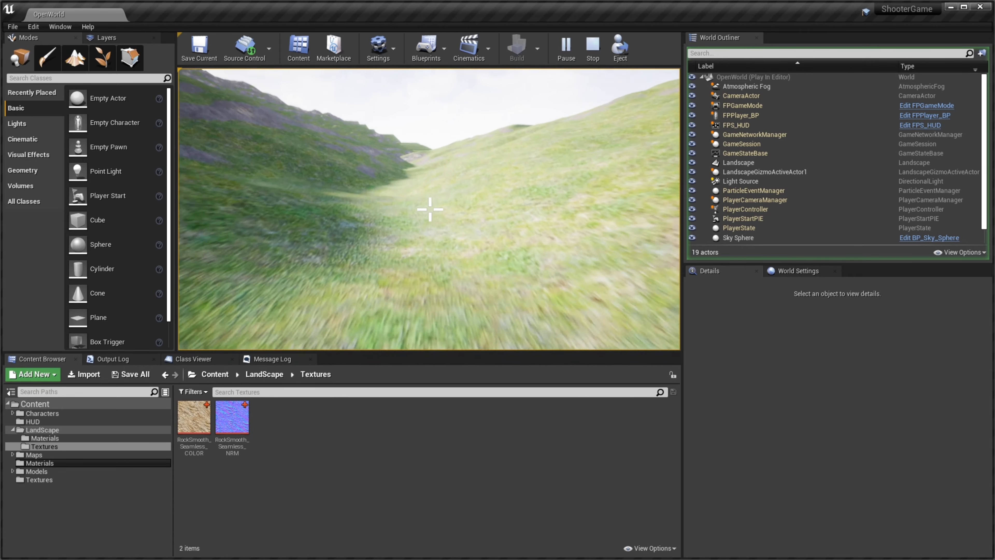
key(w)
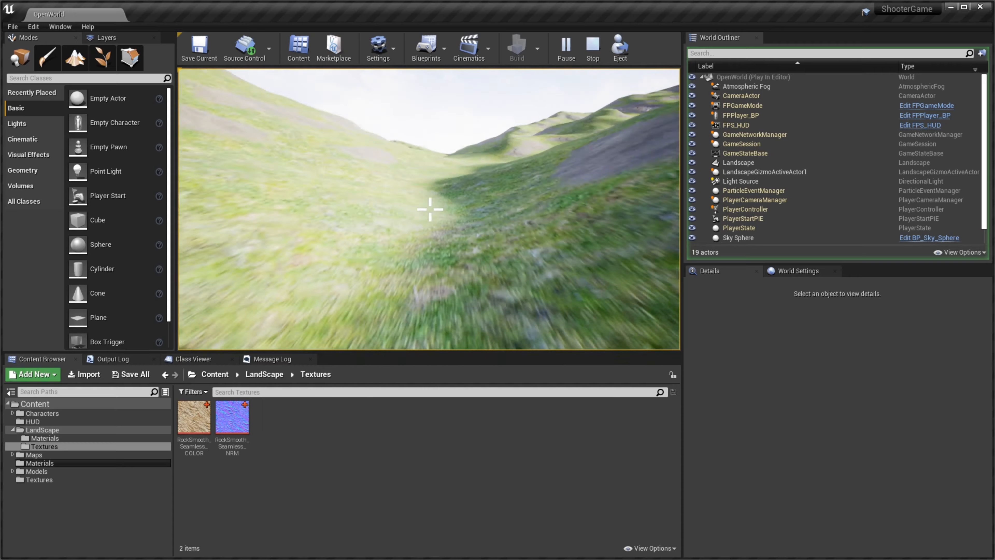
key(w)
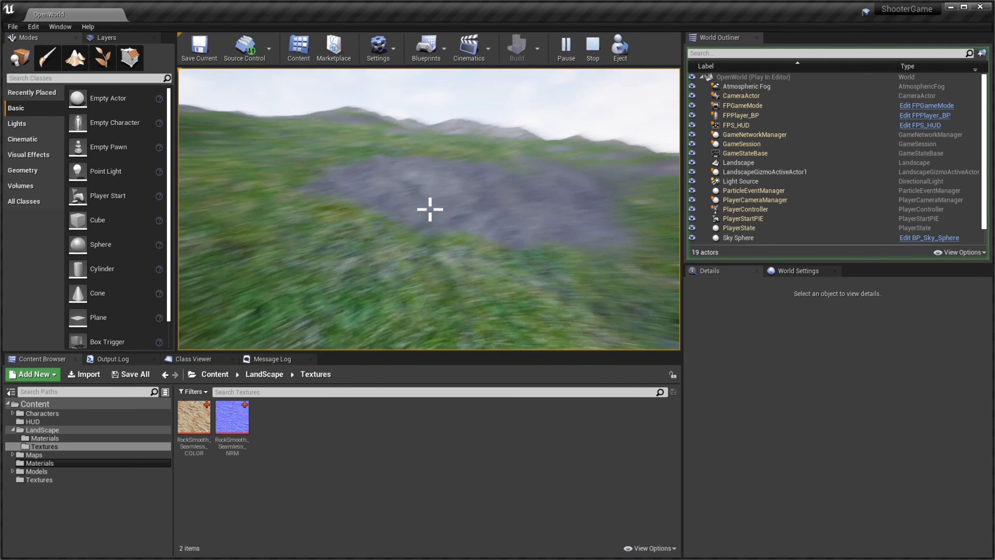
key(w)
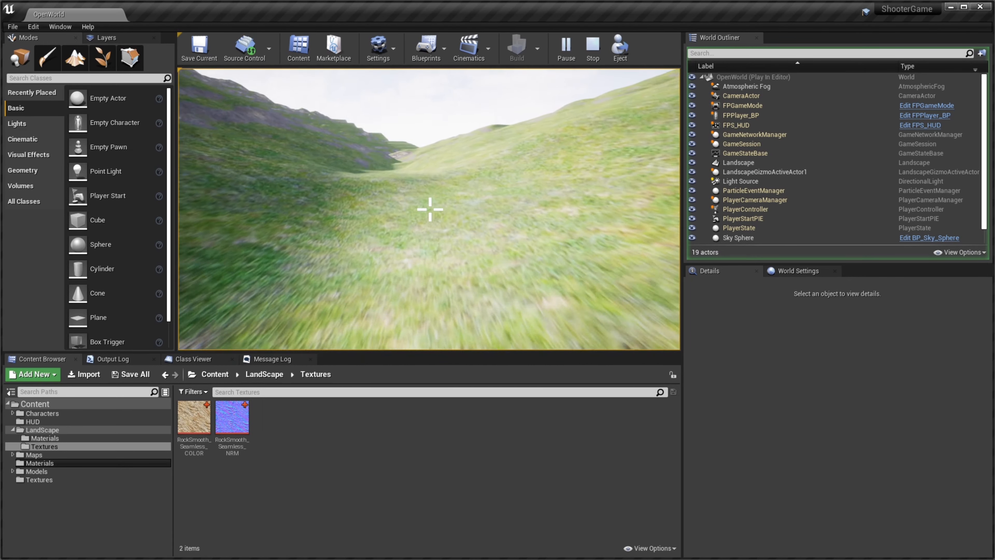
key(w)
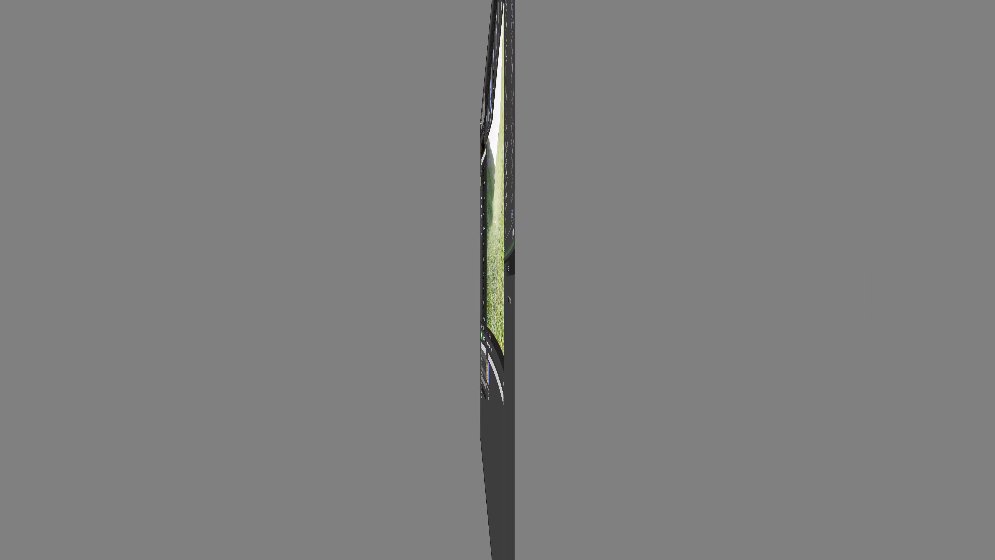